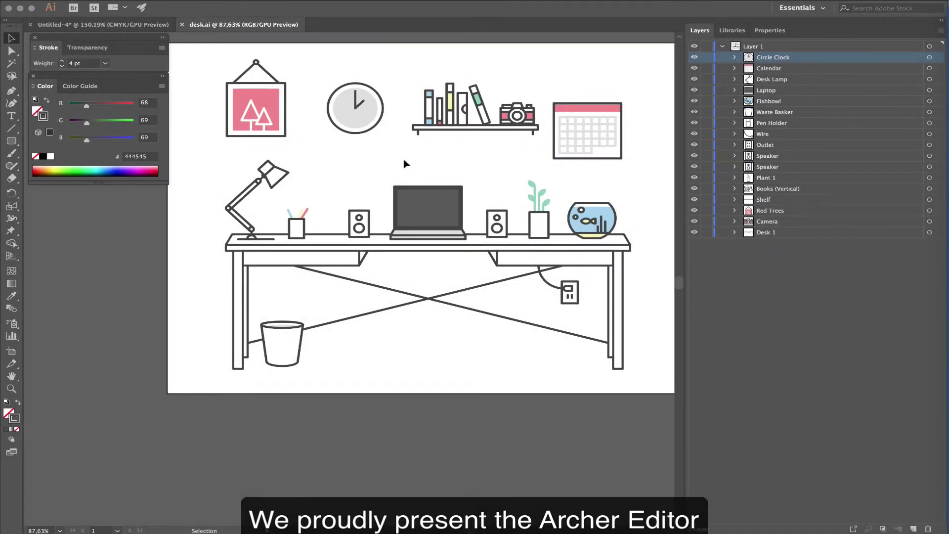
Step: Name the clock's first hand path hour-hand inside the Circle Clock layer
left_click(358, 100)
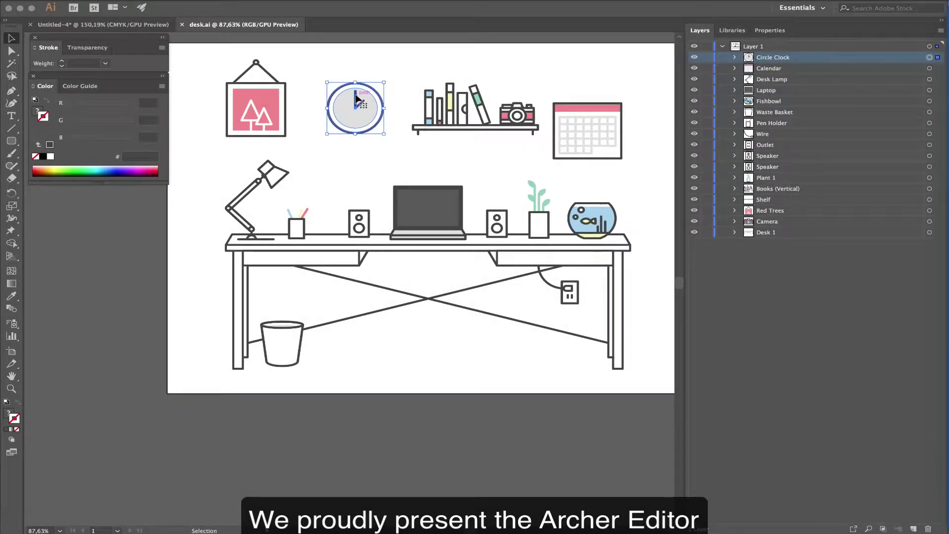
left_click(735, 58)
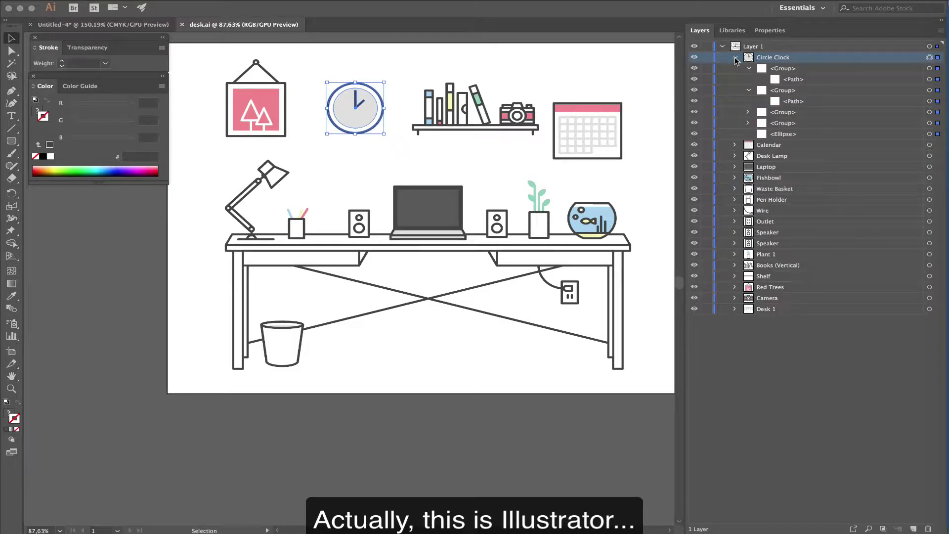
left_click(792, 83)
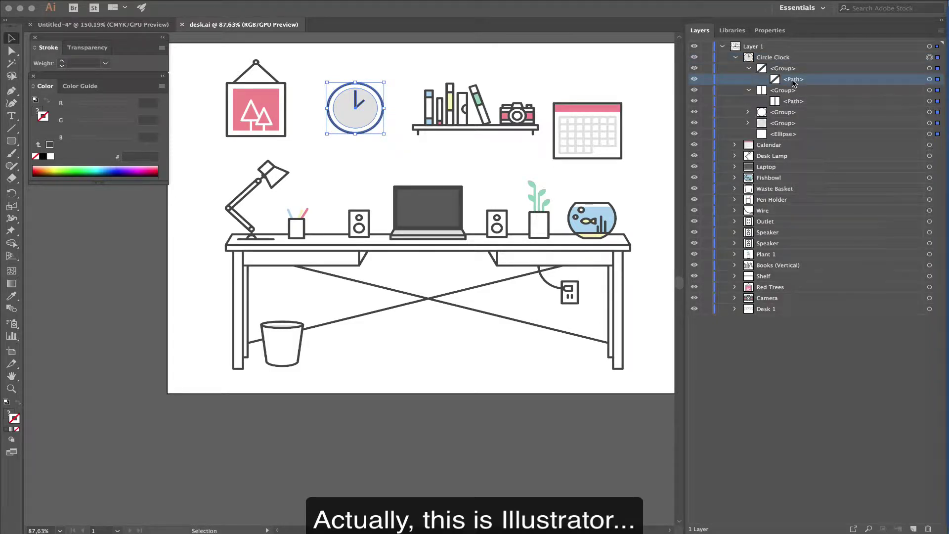
double_click(793, 80)
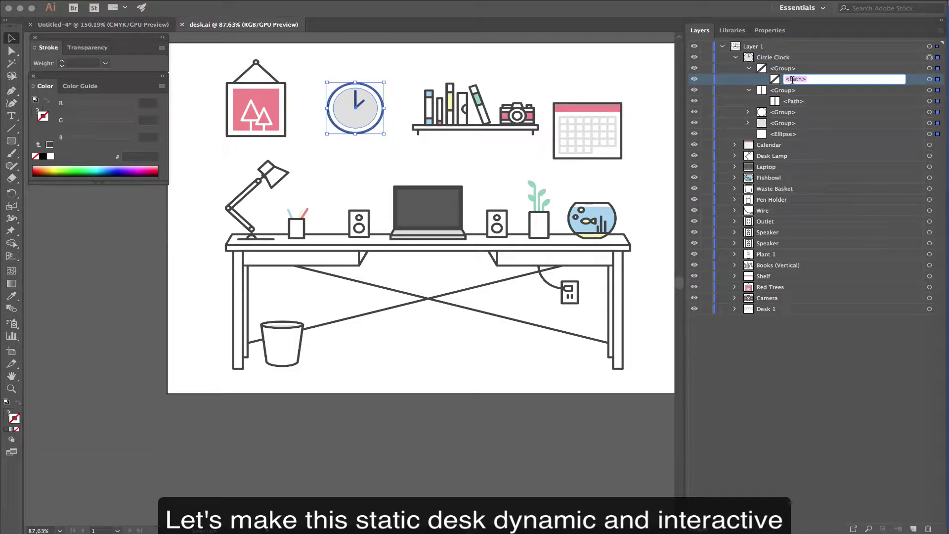
type("hour")
type("-hand")
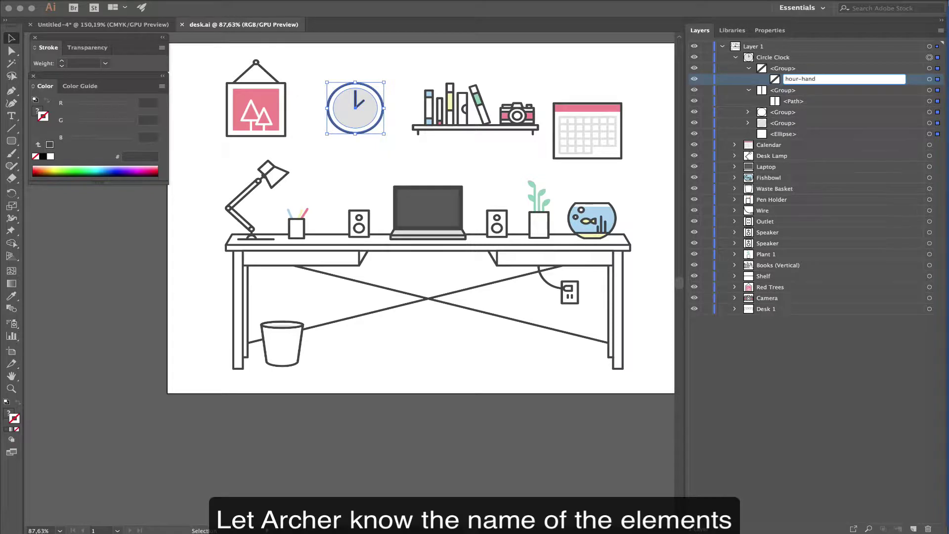
key("Return")
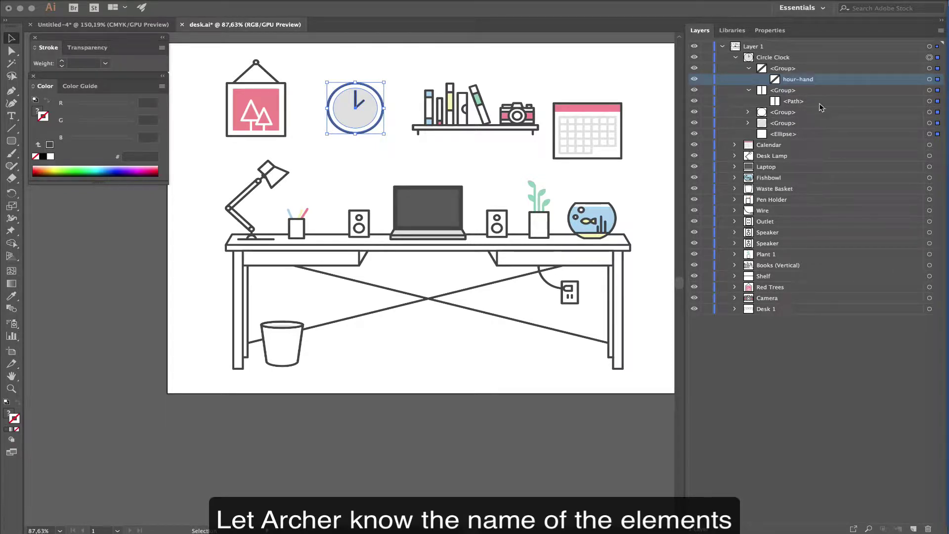
Step: Name the second hand path minute-hand, then expand the Calendar layer
left_click(795, 102)
double_click(794, 102)
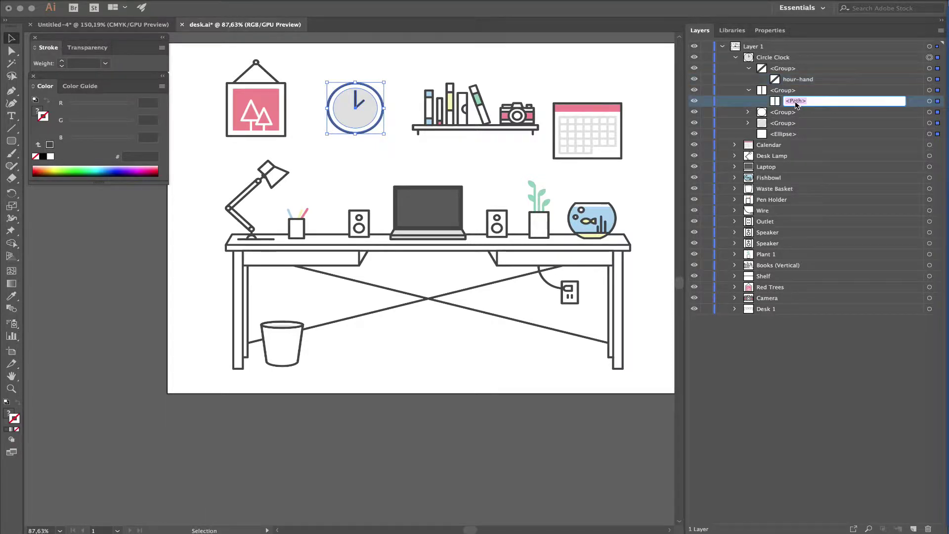
type("minute-hand")
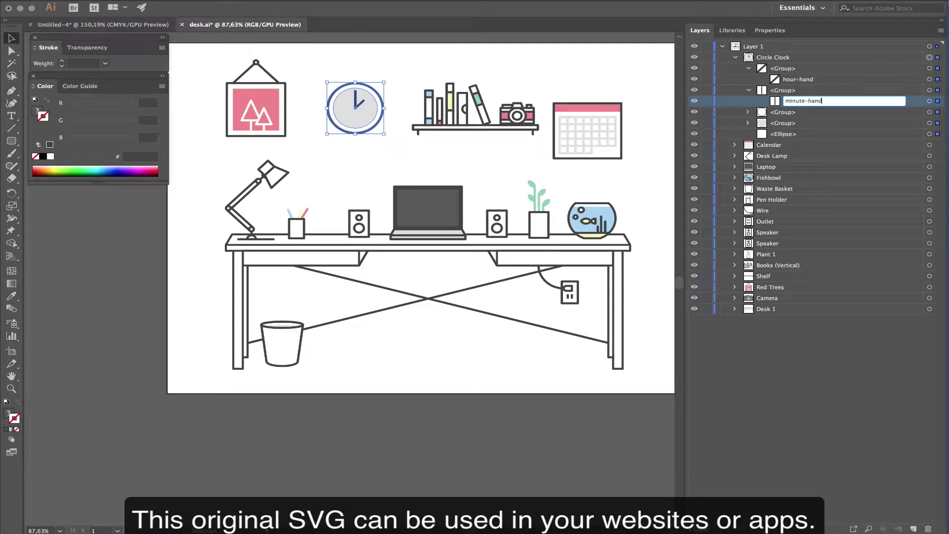
key("Return")
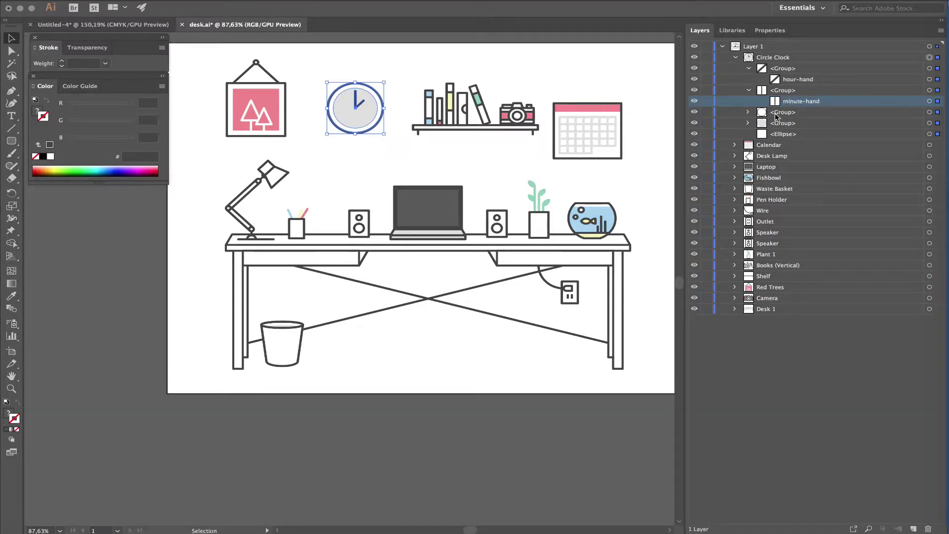
left_click(734, 145)
Step: Add Lorem ipsum placeholder text on the calendar's pink header and nest it in Calendar
left_click(780, 146)
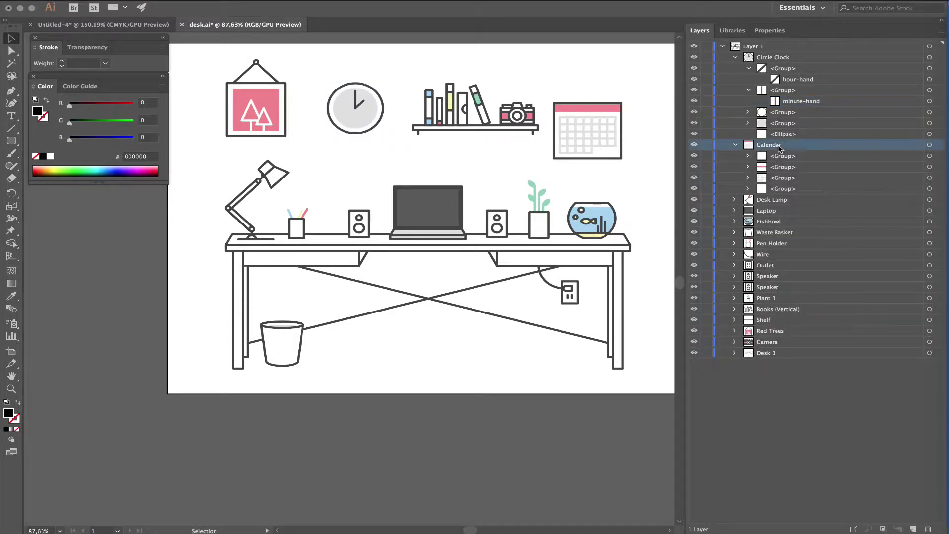
left_click(11, 117)
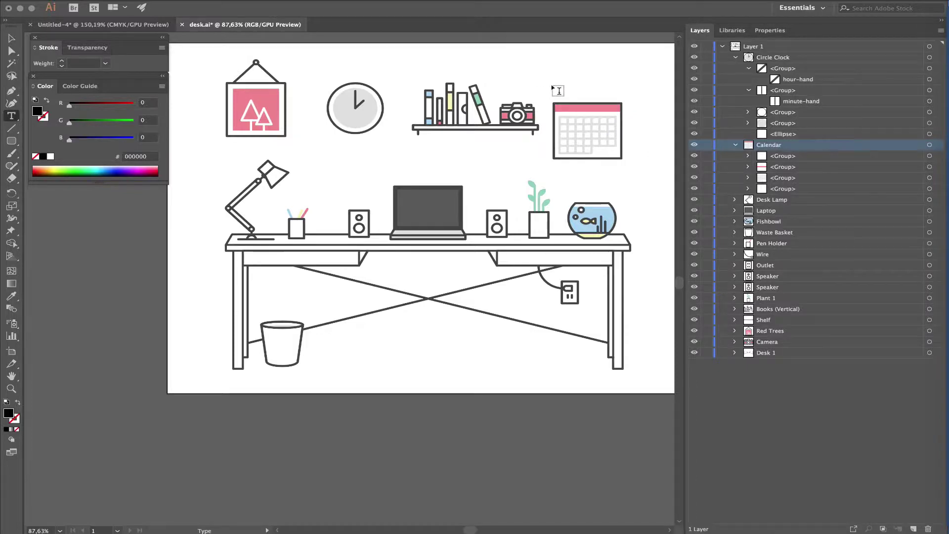
left_click(552, 84)
key("Right")
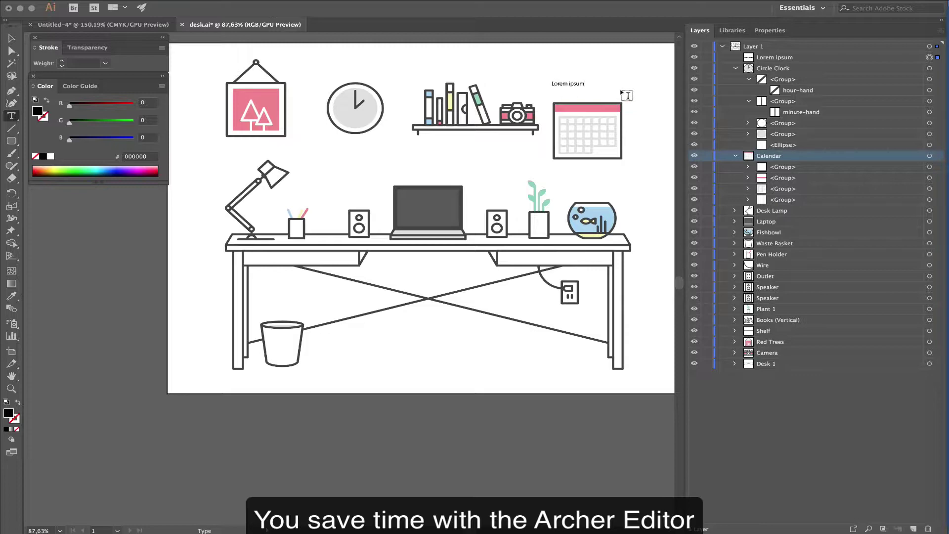
key("Escape")
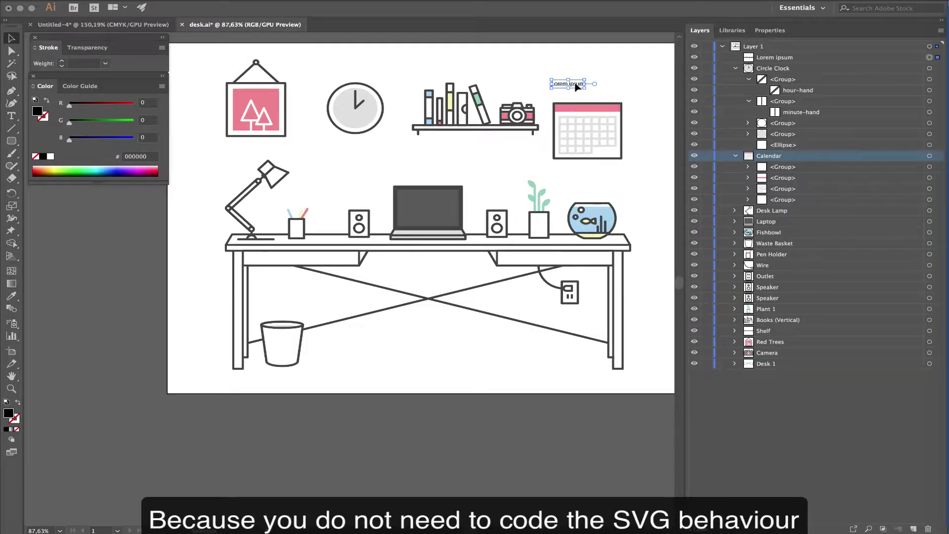
left_click_drag(576, 86, 583, 112)
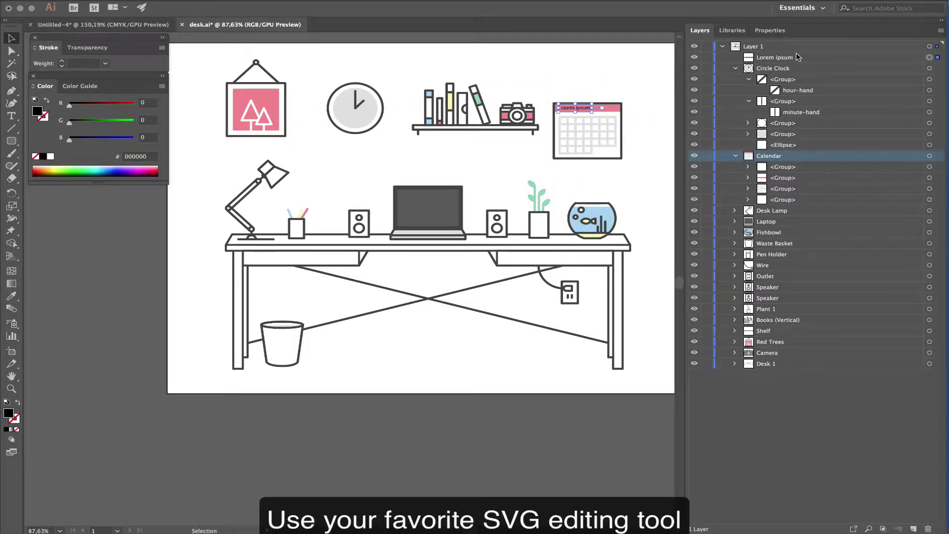
left_click_drag(780, 60, 782, 167)
Step: Save the Illustrator drawing in SVG format as desk.svg
left_click(107, 0)
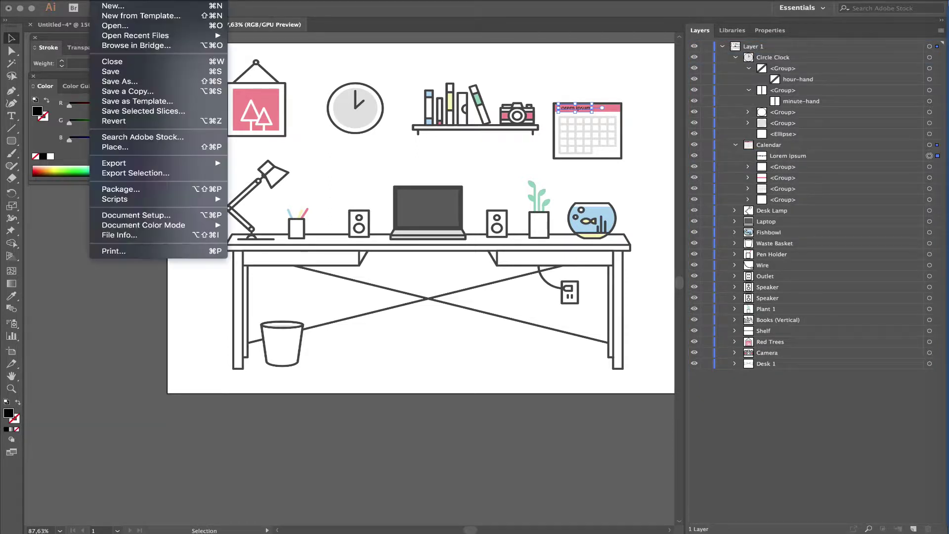
left_click(121, 82)
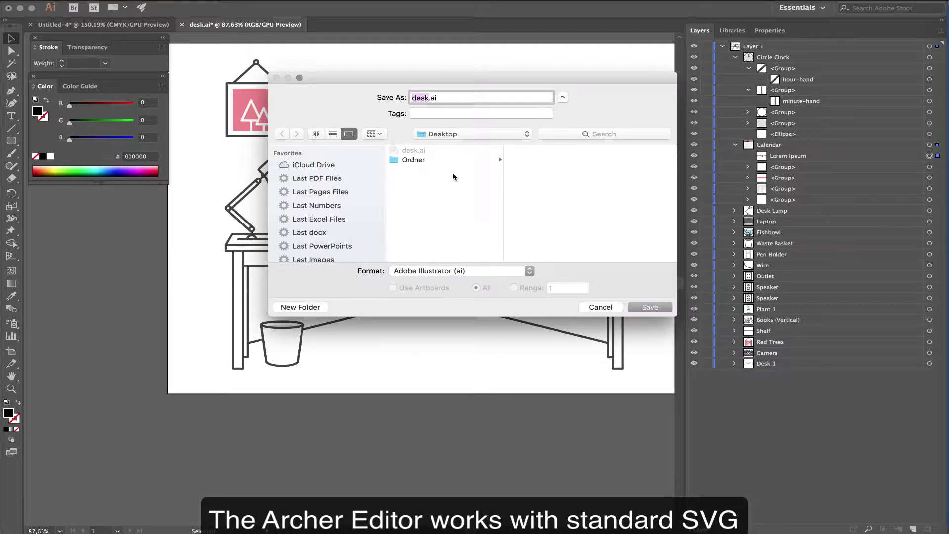
left_click(529, 272)
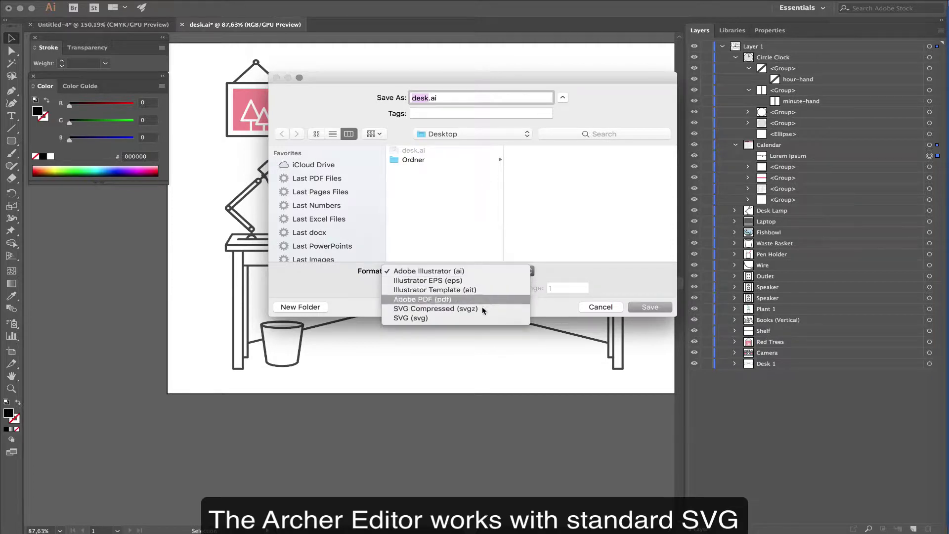
left_click(484, 320)
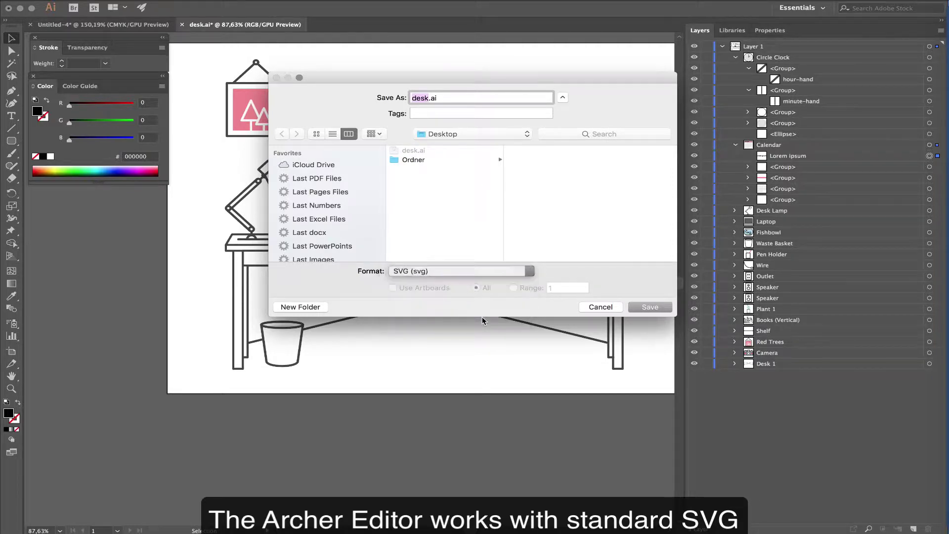
left_click(645, 307)
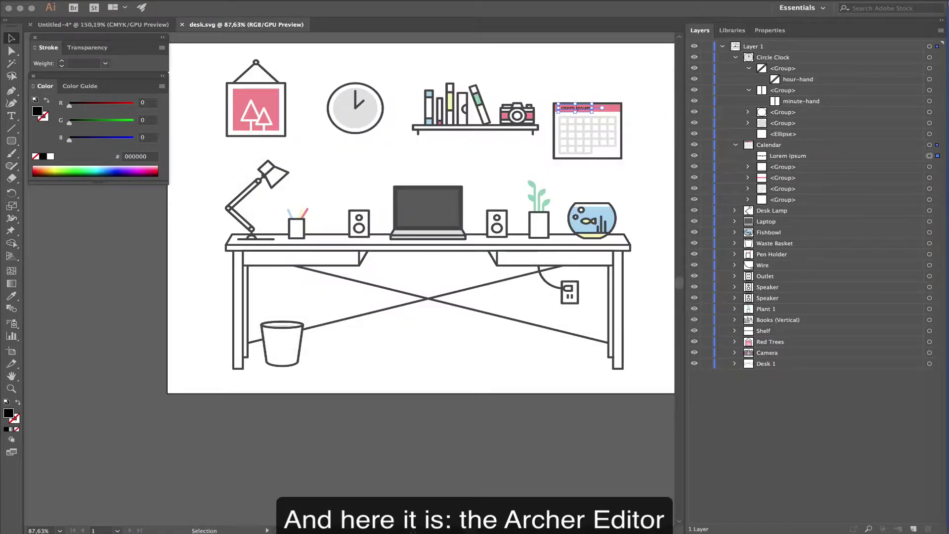
left_click_drag(413, 530, 435, 175)
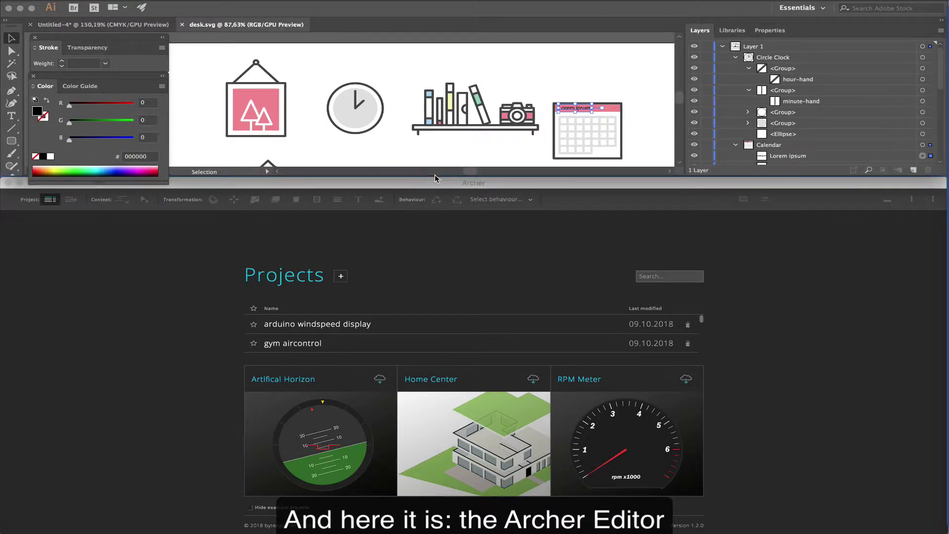
Step: Create an Archer project named desk with desk.svg as its source file
left_click(341, 276)
type("desk")
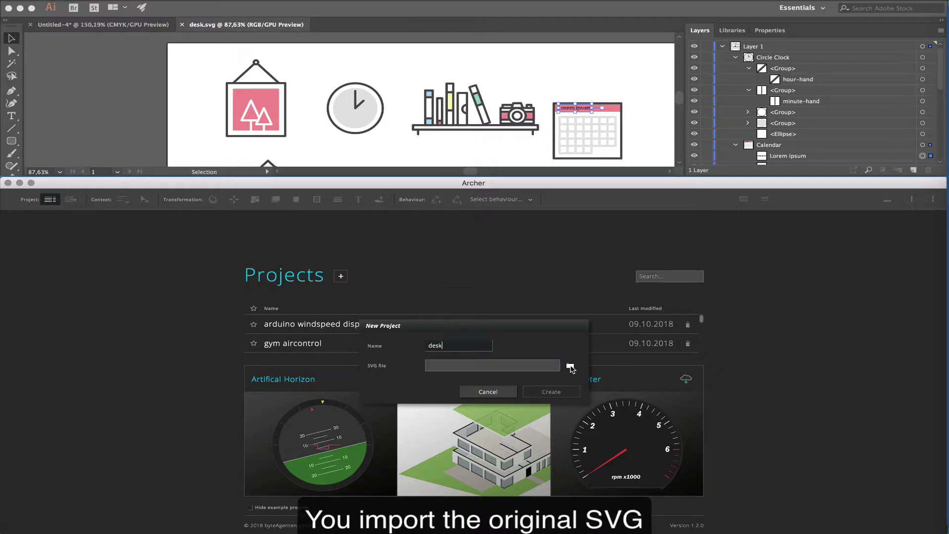
left_click(570, 366)
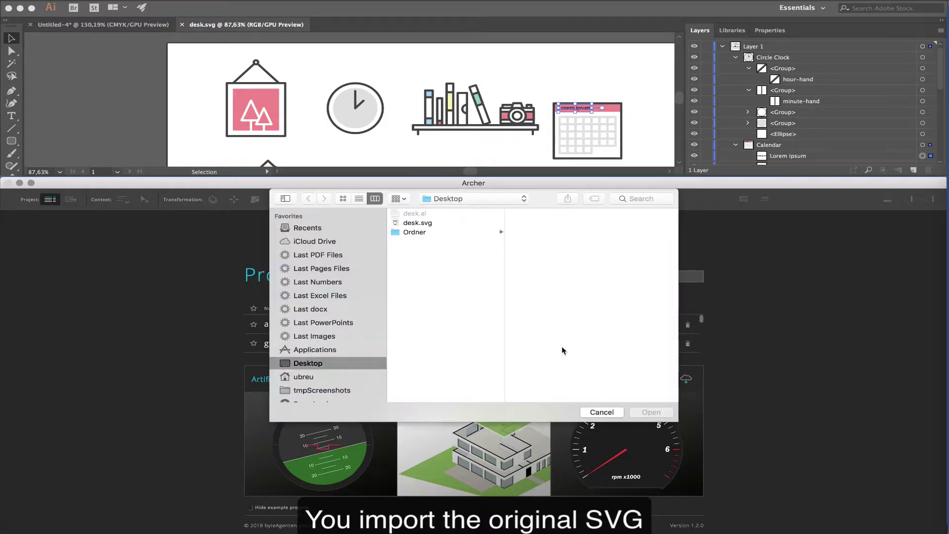
left_click(409, 223)
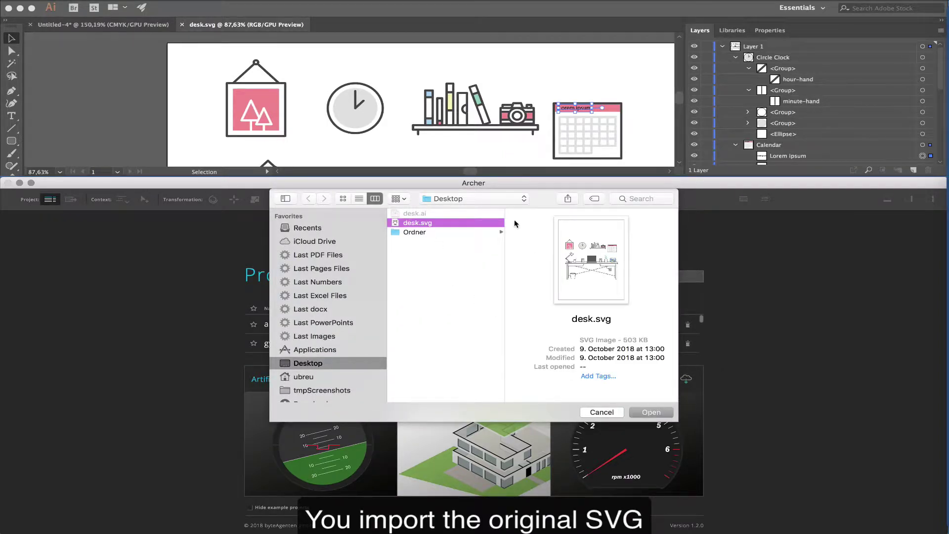
left_click(651, 412)
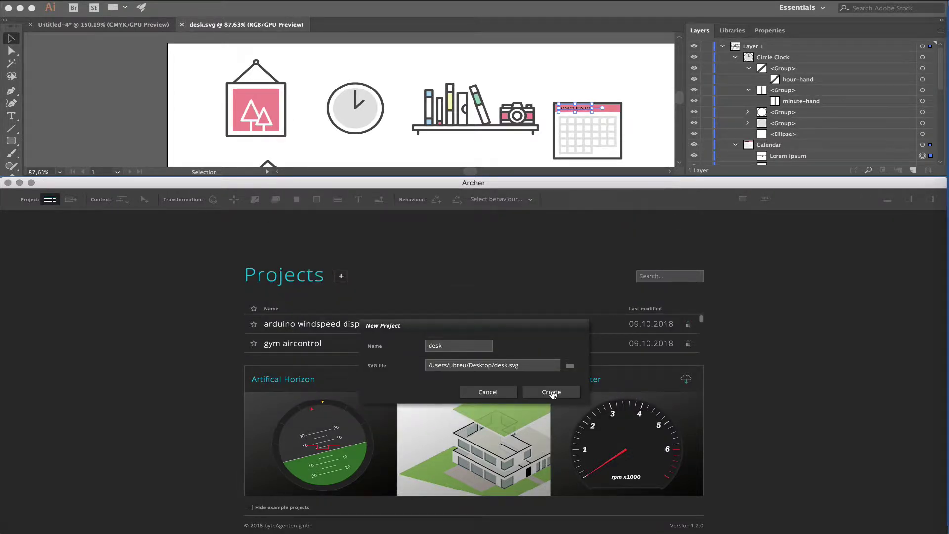
left_click(550, 391)
Step: Select minute-hand and add it to a new Number context
scroll(368, 244, "up", 5)
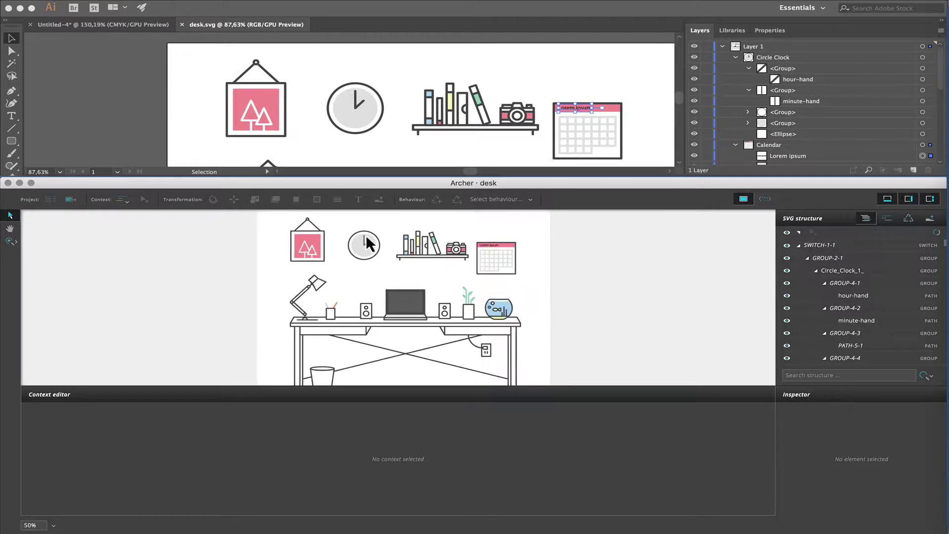
scroll(368, 243, "up", 2)
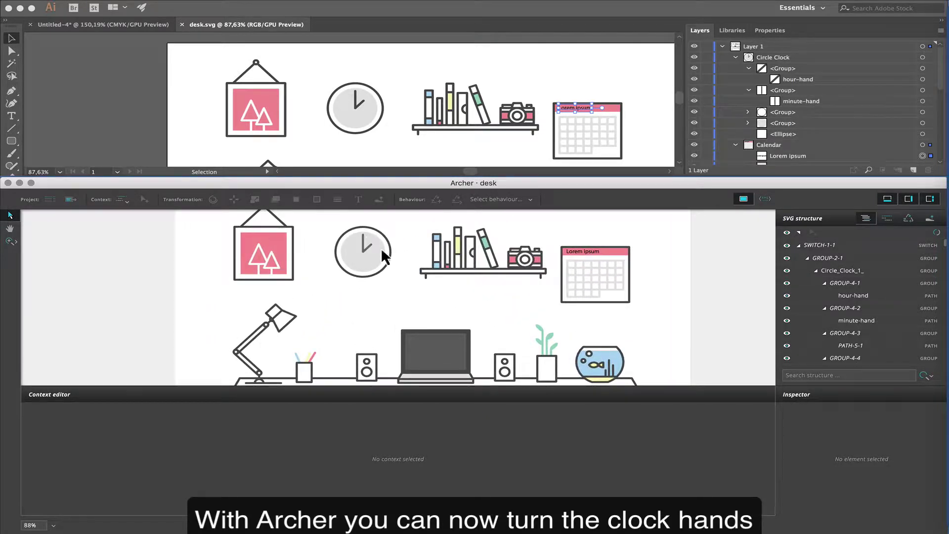
left_click(849, 297)
left_click(851, 320)
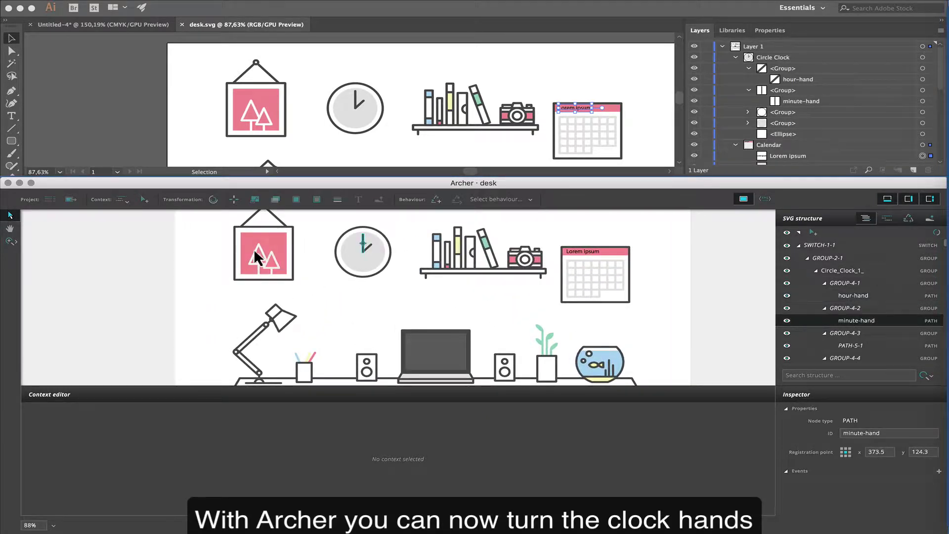
left_click(213, 199)
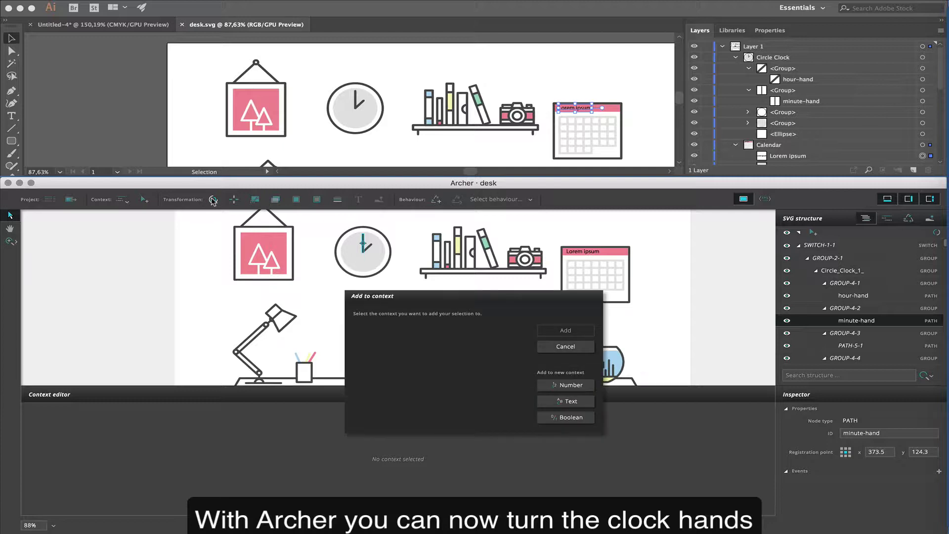
left_click(567, 390)
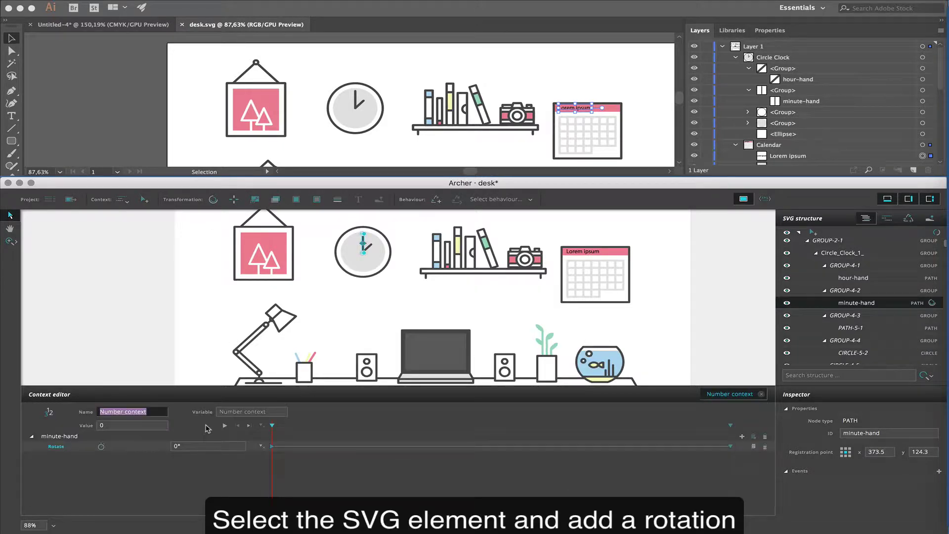
Step: Name the context and its variable time, and set the value to 7200
type("time")
key("Tab")
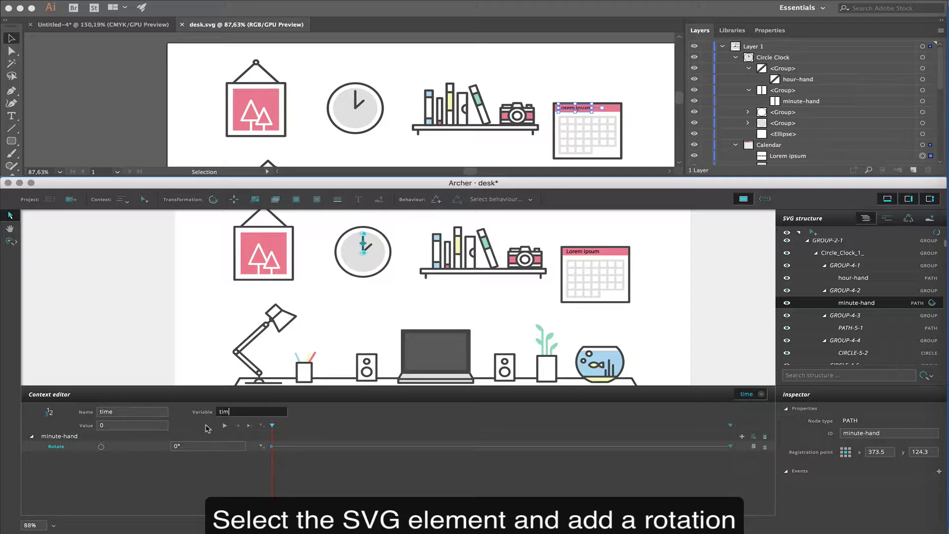
type("e")
double_click(127, 425)
type("100")
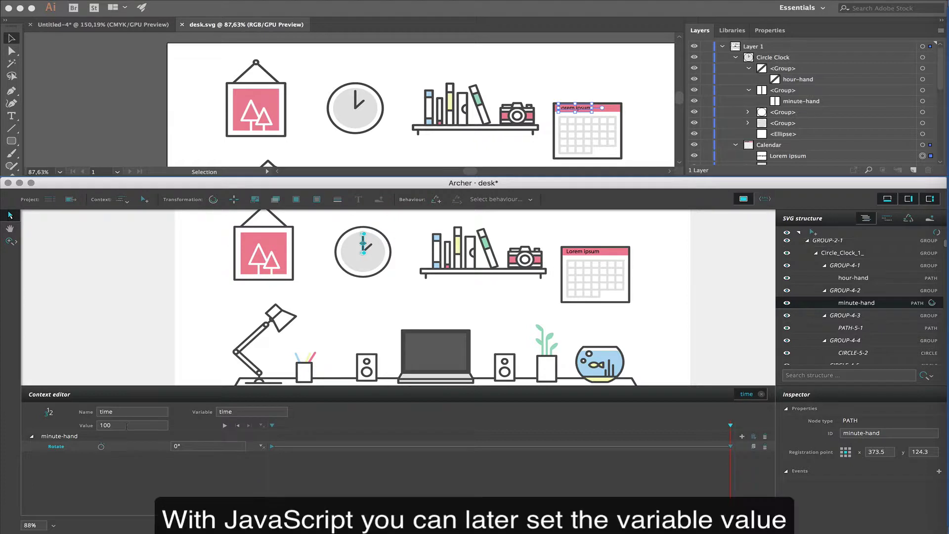
double_click(127, 425)
type("7200")
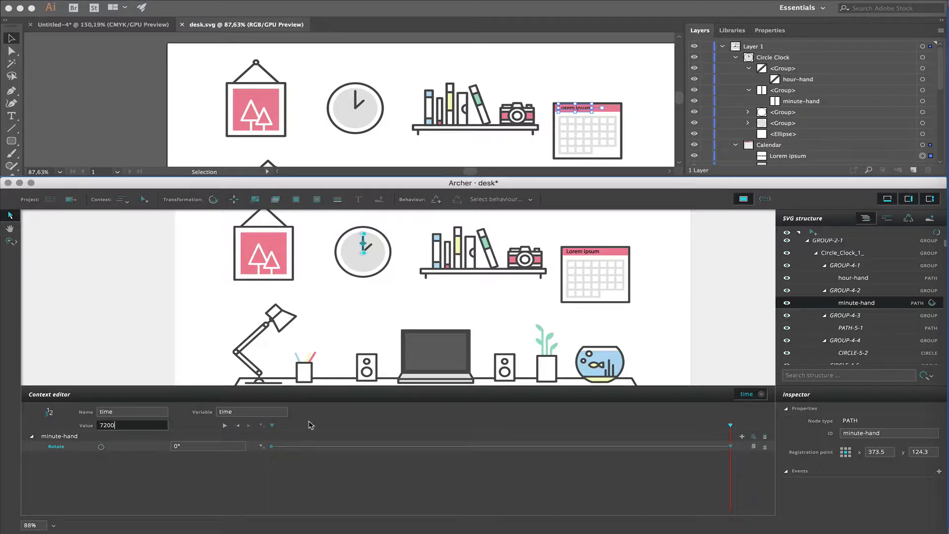
Step: Confirm the 7200 value, scrub through the time range, and zoom into the clock
key("Return")
left_click_drag(271, 425, 734, 432)
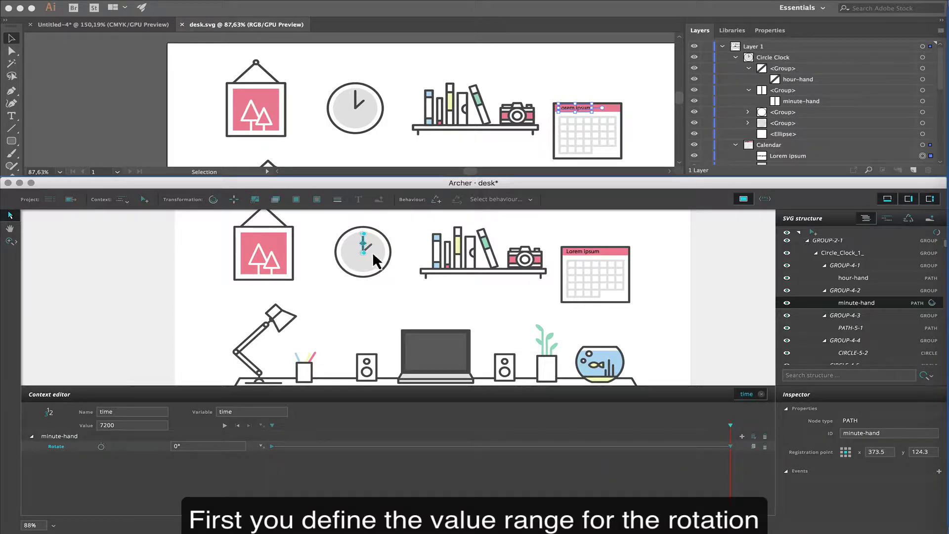
scroll(355, 247, "up", 2)
scroll(356, 247, "up", 3)
scroll(355, 247, "up", 1)
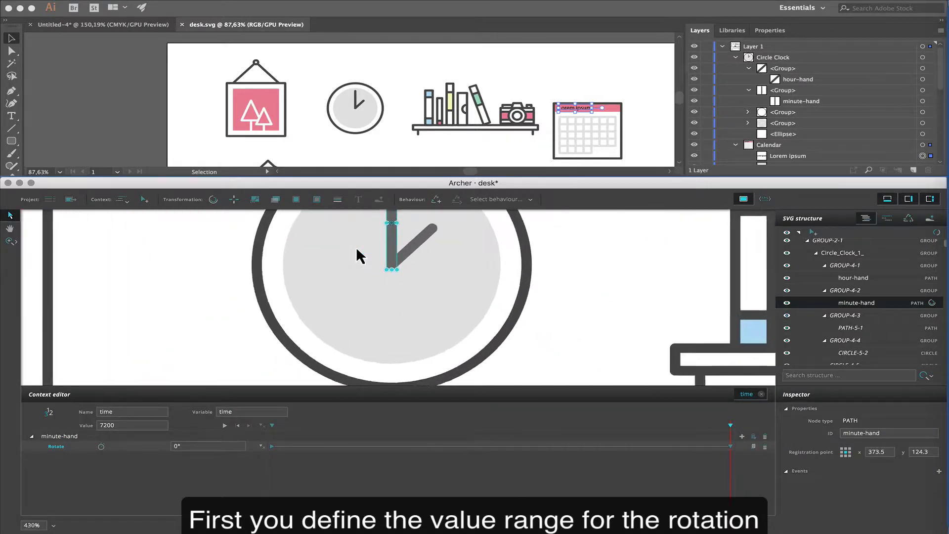
scroll(356, 248, "up", 2)
scroll(356, 247, "up", 1)
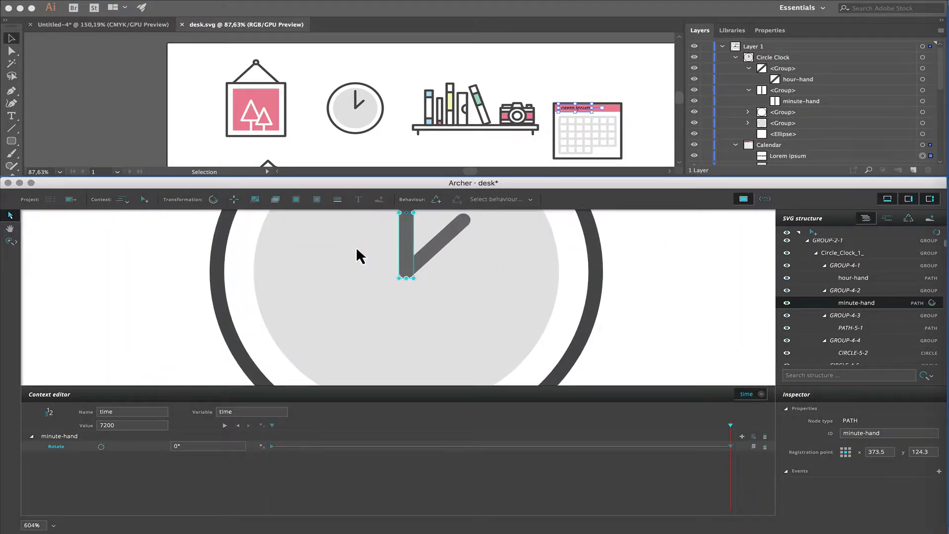
Step: Move minute-hand's pivot to its base (373.7, 142.7) and rotate it to 84.06°
key("h")
left_click_drag(364, 277, 363, 359)
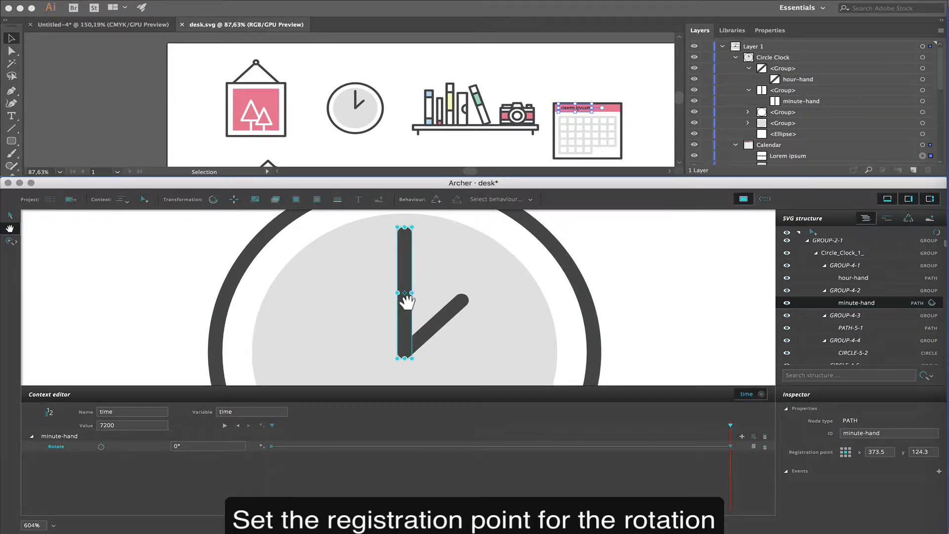
key("v")
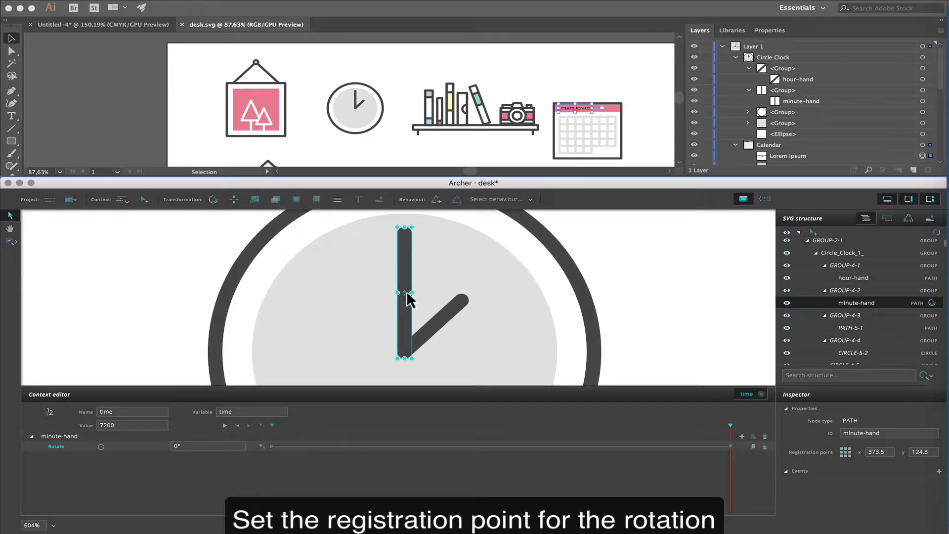
left_click_drag(405, 292, 405, 350)
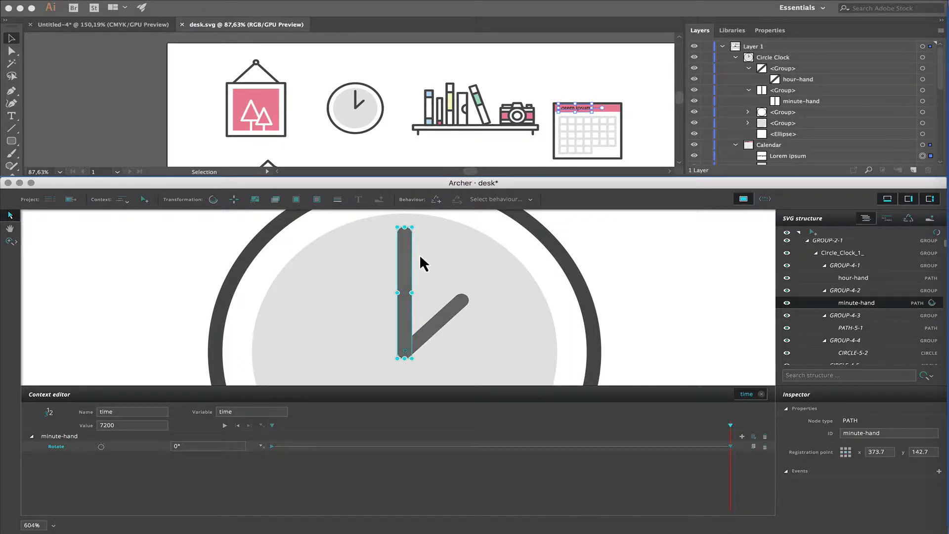
mouse_move(411, 224)
left_mouse_down()
mouse_move(480, 276)
mouse_move(533, 343)
left_mouse_up()
Step: Set minute-hand's rotation to 4320° at time 7200 and scrub back to check it
left_click(212, 446)
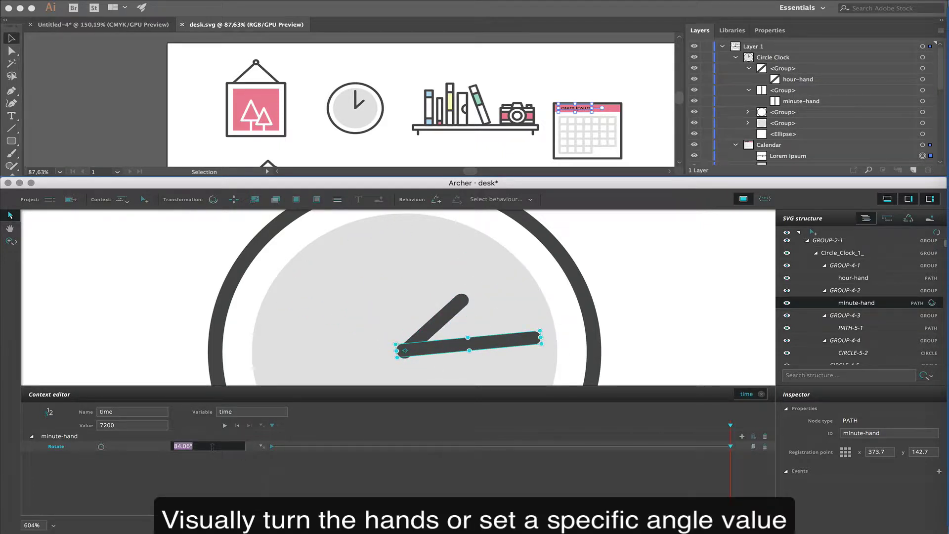
type("4320")
key("Return")
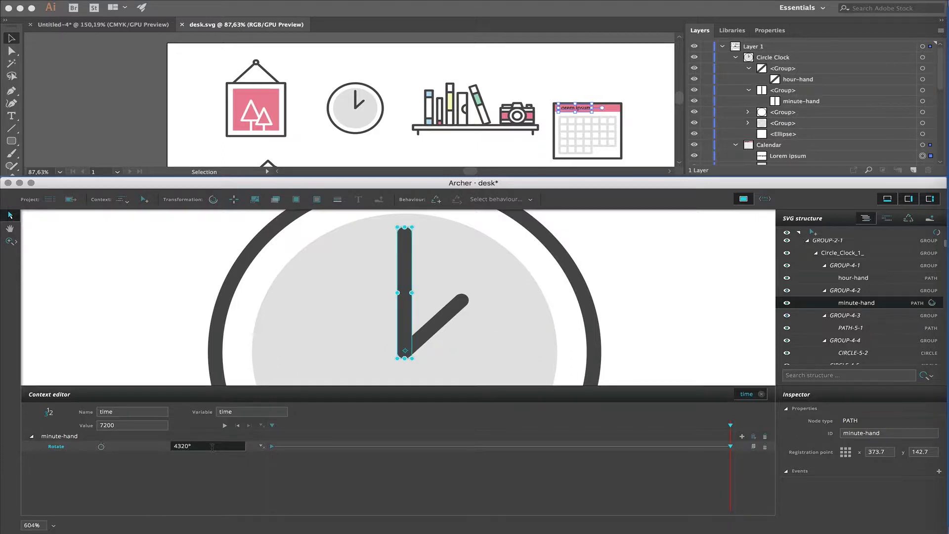
left_click_drag(729, 425, 272, 428)
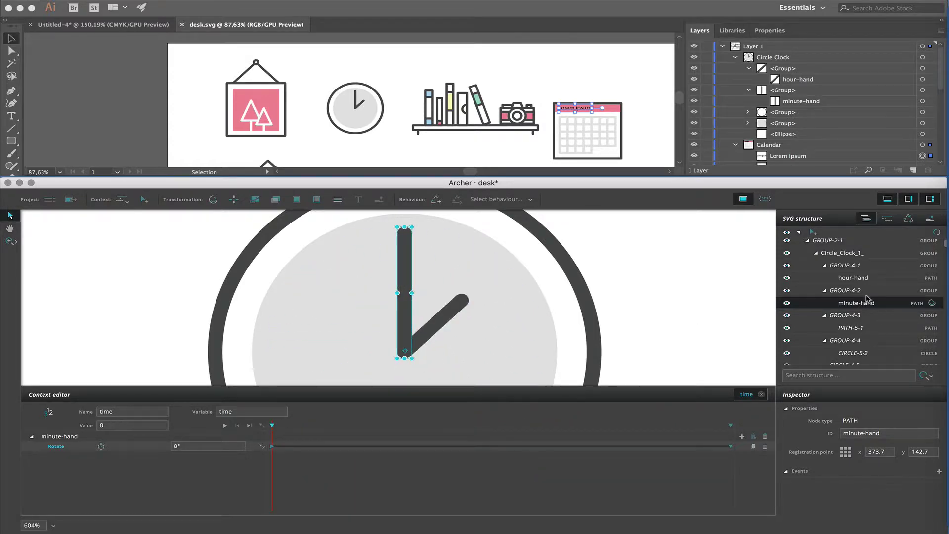
Step: Add an hour-hand rotation track pivoting at its base, starting at -45°
left_click(848, 278)
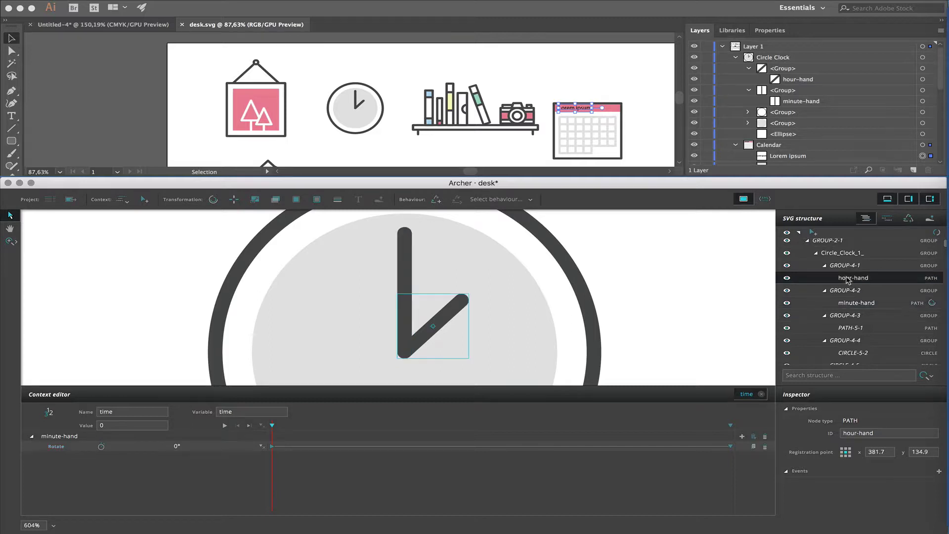
left_click(213, 199)
left_click(566, 330)
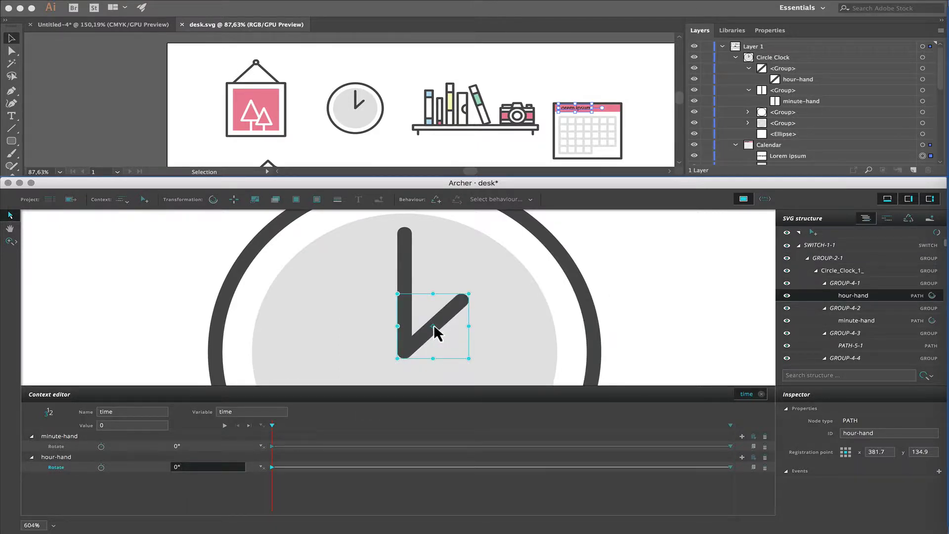
left_click_drag(433, 326, 406, 350)
key("Return")
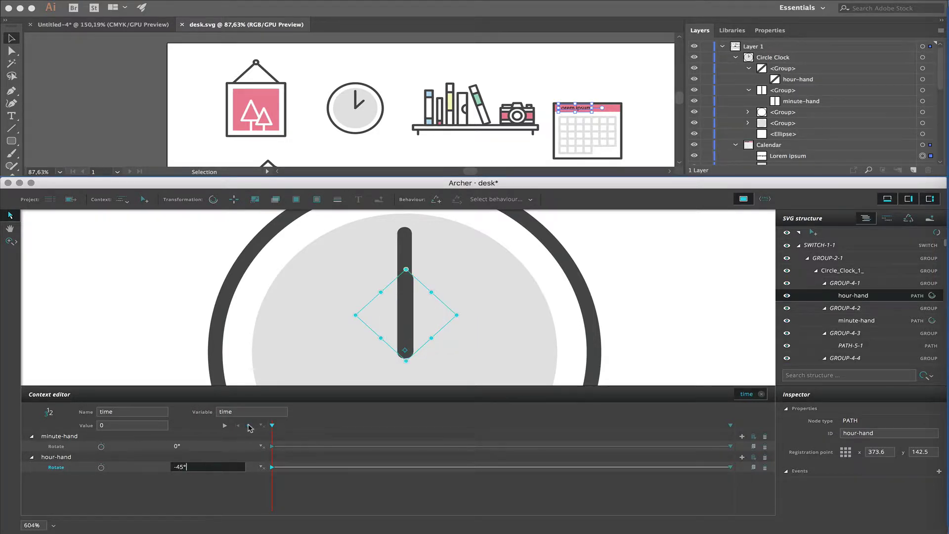
Step: Set hour-hand's ending angle to 315° at the end of the time range
left_click(250, 426)
left_click(213, 465)
type("315")
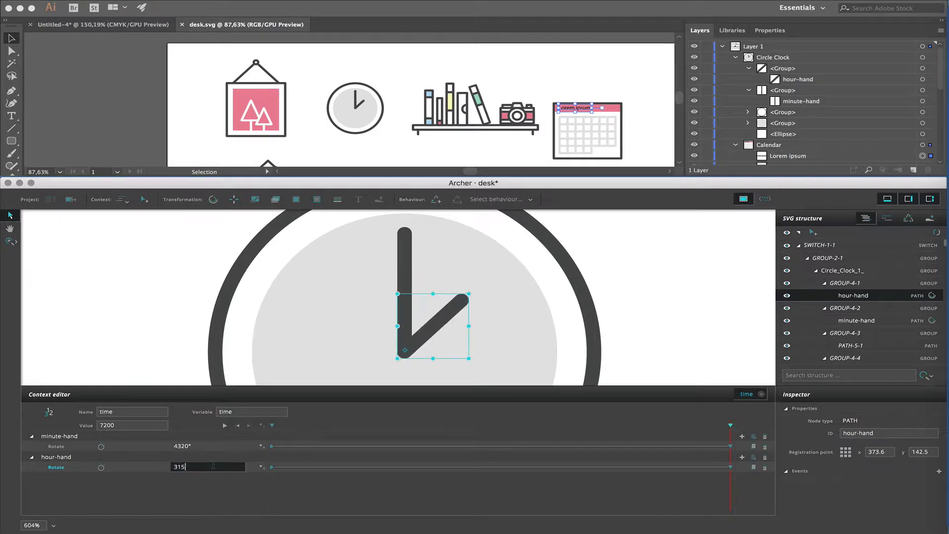
key("Return")
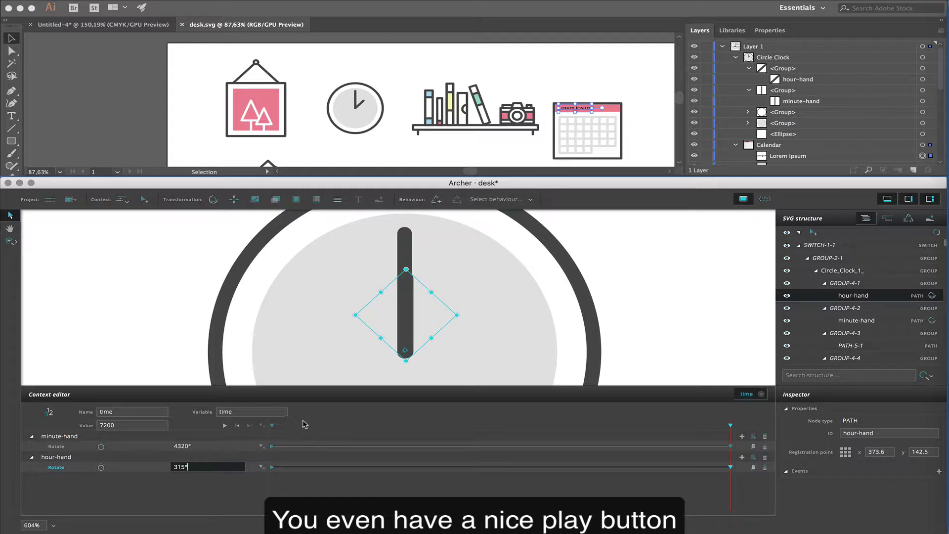
Step: Play the clock hand animation from the start of the time range
left_click(237, 426)
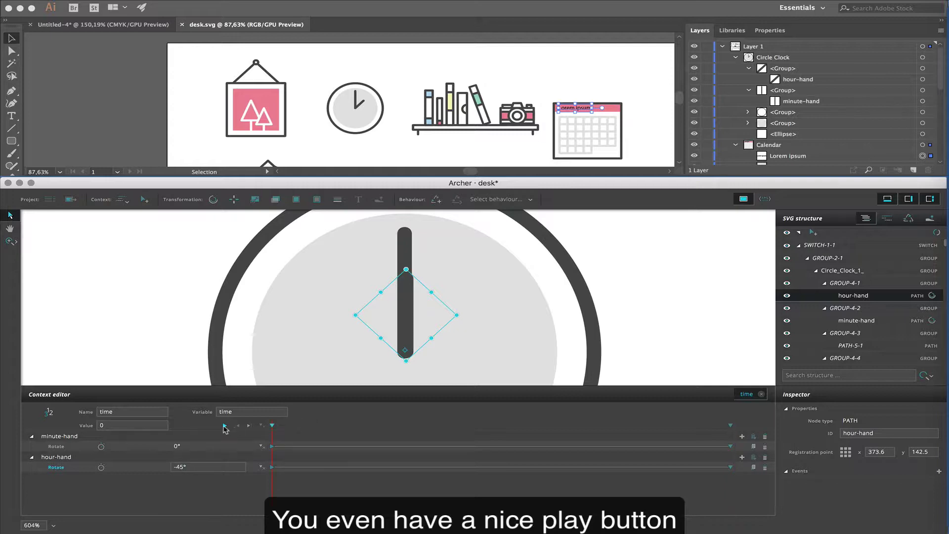
left_click(224, 425)
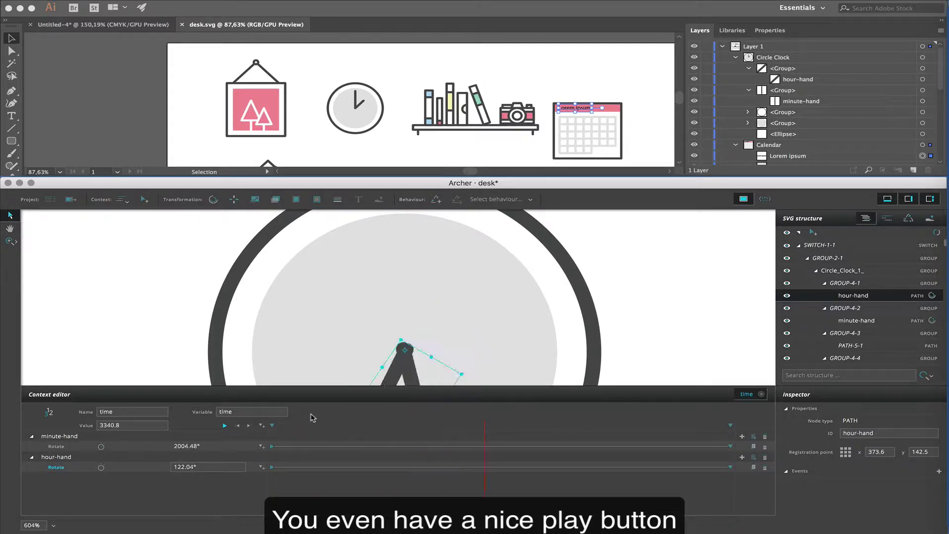
scroll(360, 332, "down", 1)
scroll(360, 332, "down", 1)
scroll(360, 332, "down", 1)
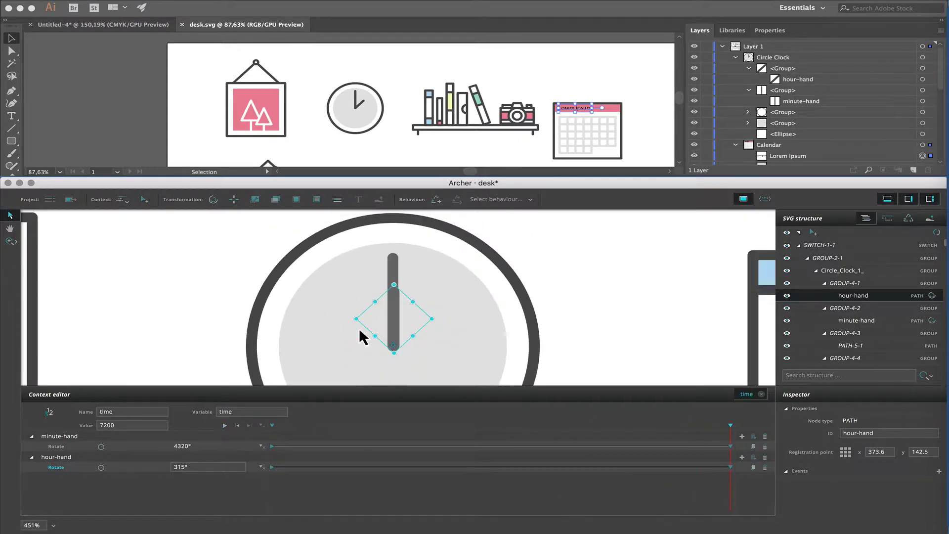
scroll(360, 332, "down", 1)
scroll(363, 336, "down", 1)
Step: Bring the calendar into view, select its Lorem ipsum text, and save the project
key("h")
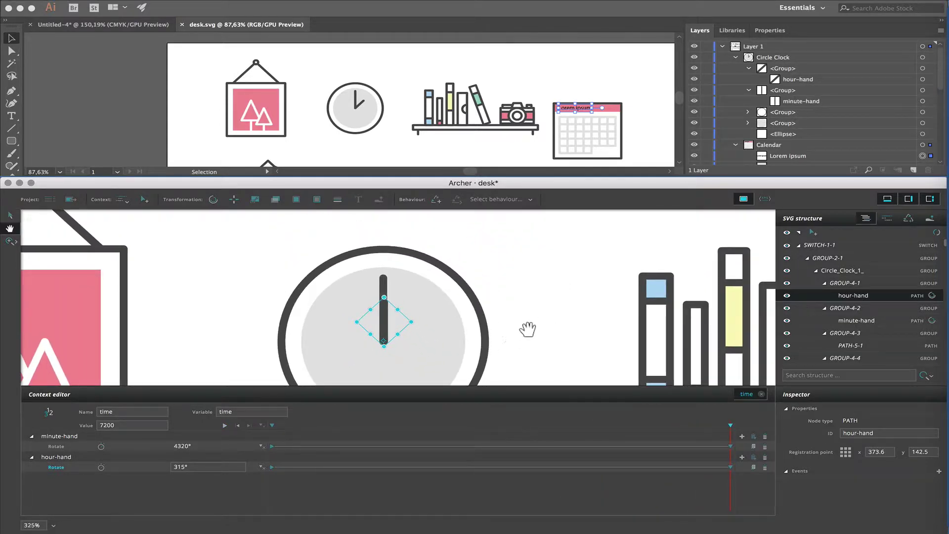
left_click_drag(529, 328, 556, 296)
left_click_drag(589, 269, 286, 324)
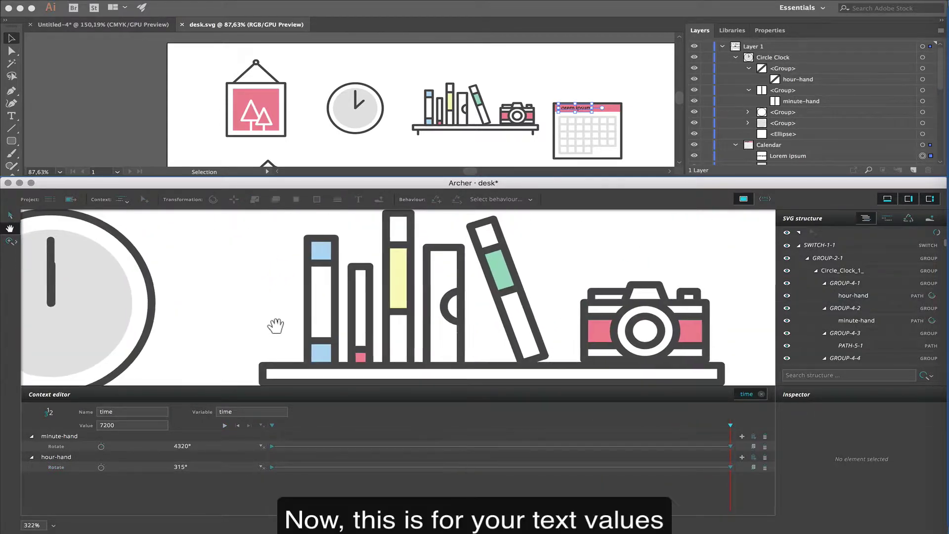
mouse_move(745, 318)
left_mouse_down()
mouse_move(357, 283)
mouse_move(366, 297)
left_mouse_up()
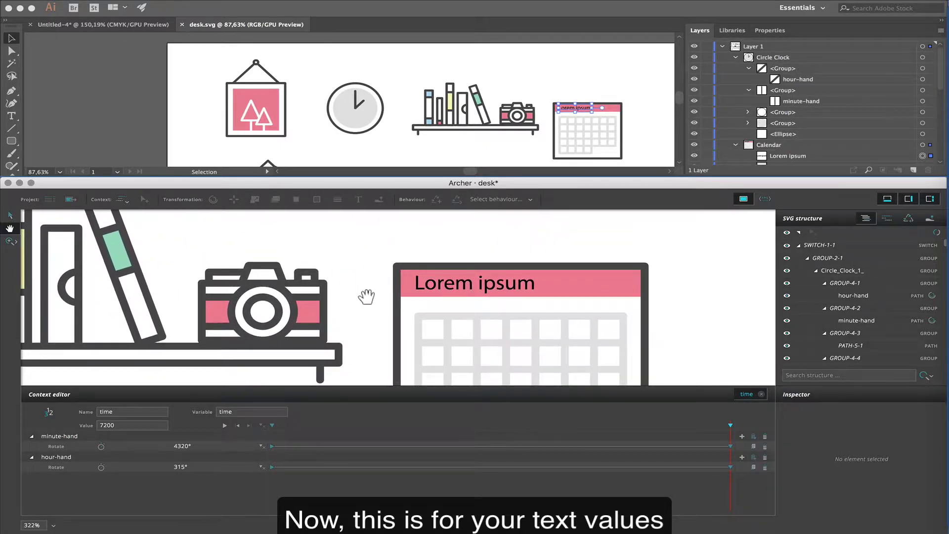
key("v")
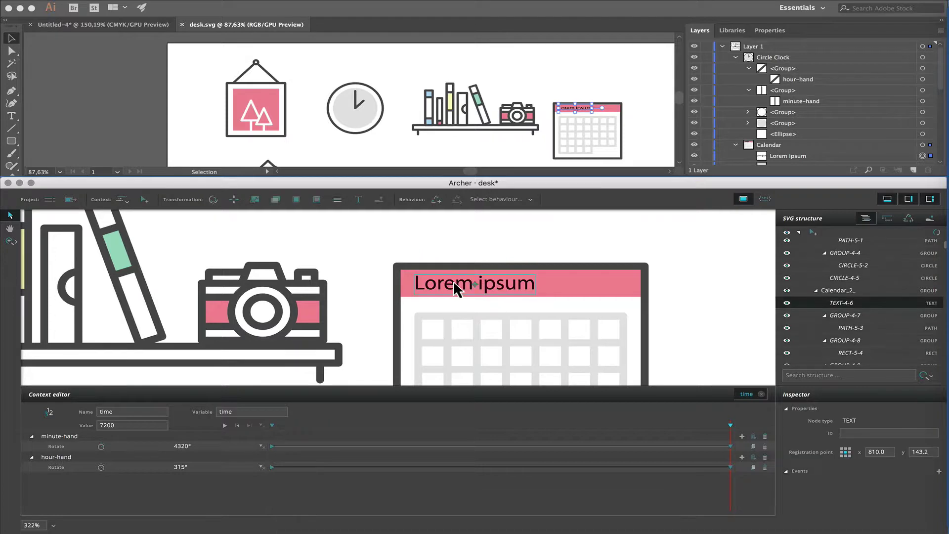
left_click(453, 280)
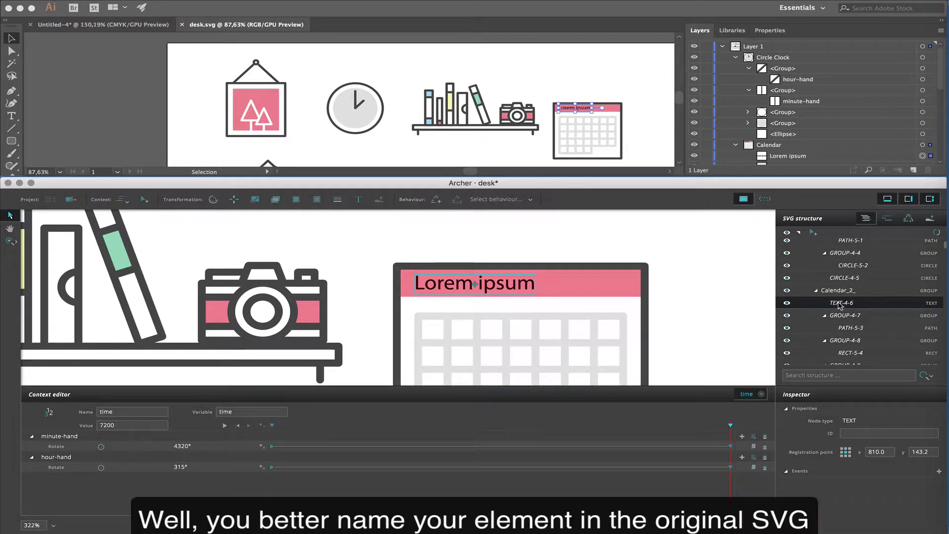
key("ctrl+s")
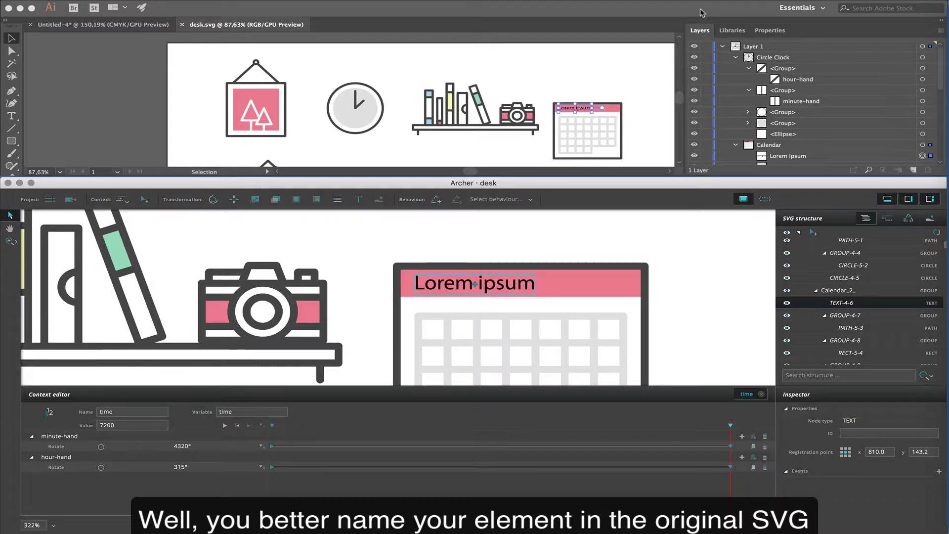
Step: Rename the Lorem ipsum layer to txt-calendar in Illustrator and re-save desk.svg
left_click(701, 12)
left_click(782, 157)
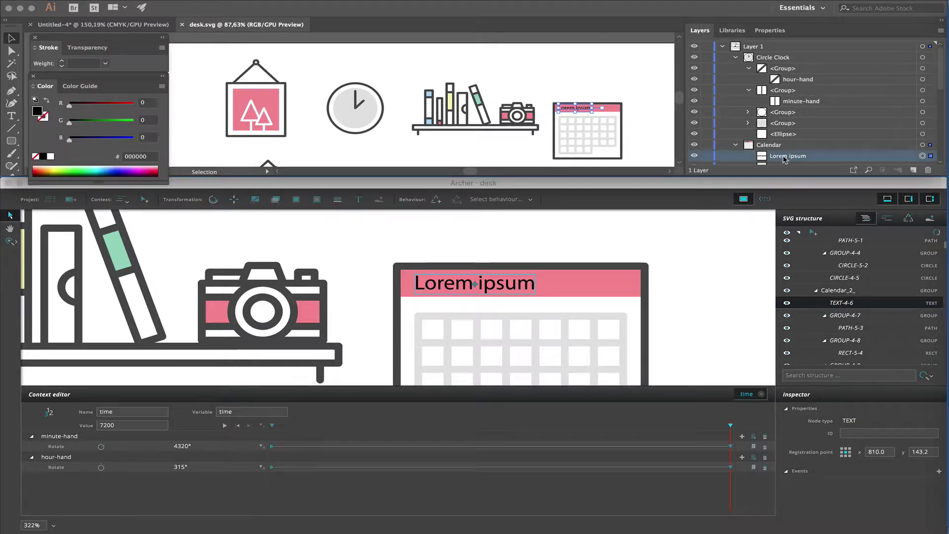
double_click(784, 157)
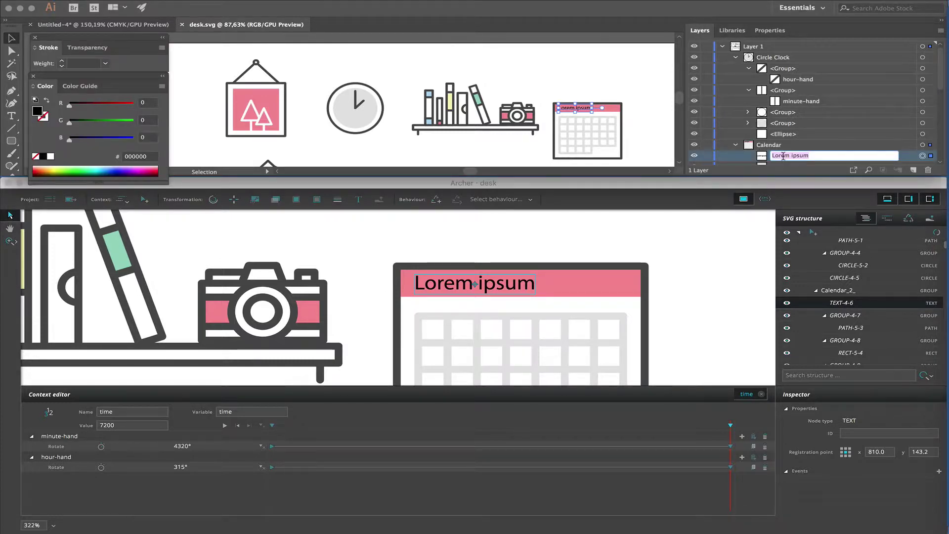
type("txt-cal")
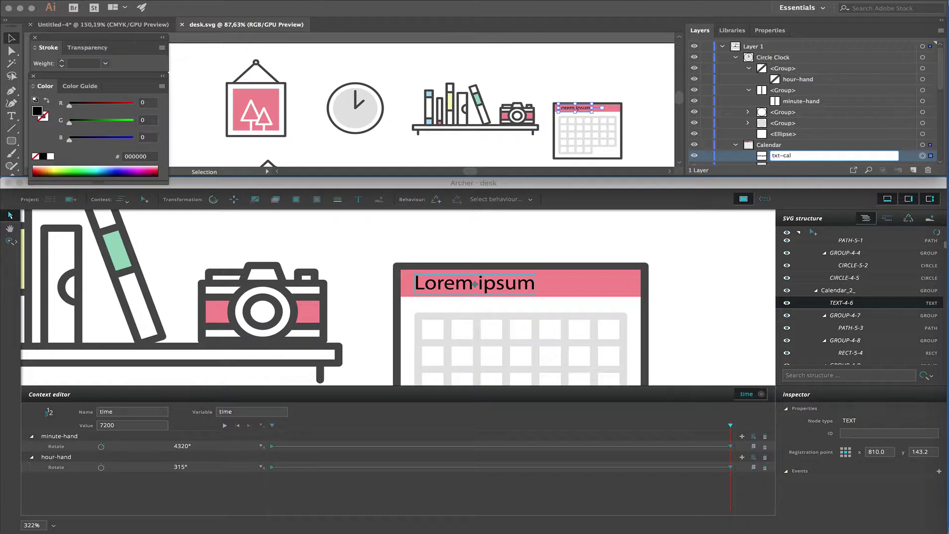
type("endar")
key("Return")
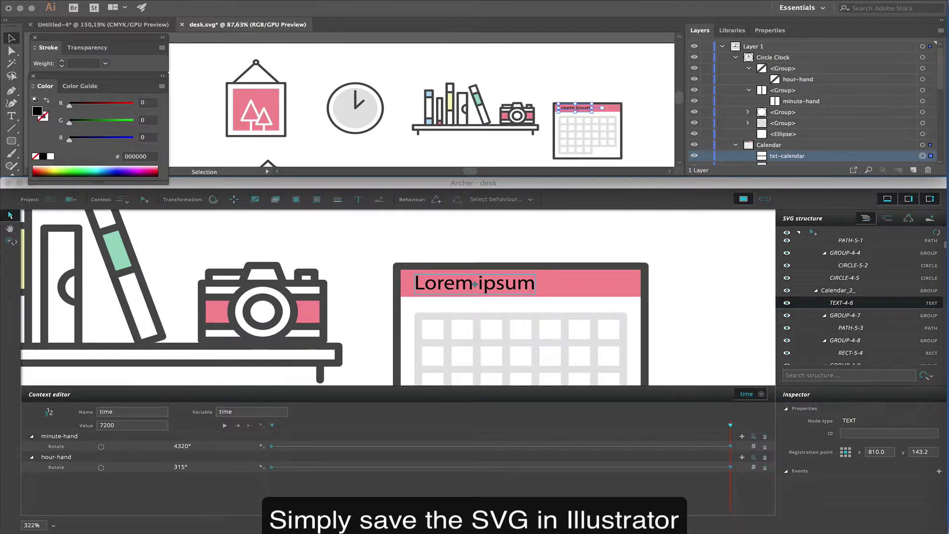
key("ctrl+s")
Step: Reload desk.svg in Archer and select the calendar's txt-calendar text for a new context
left_click(935, 234)
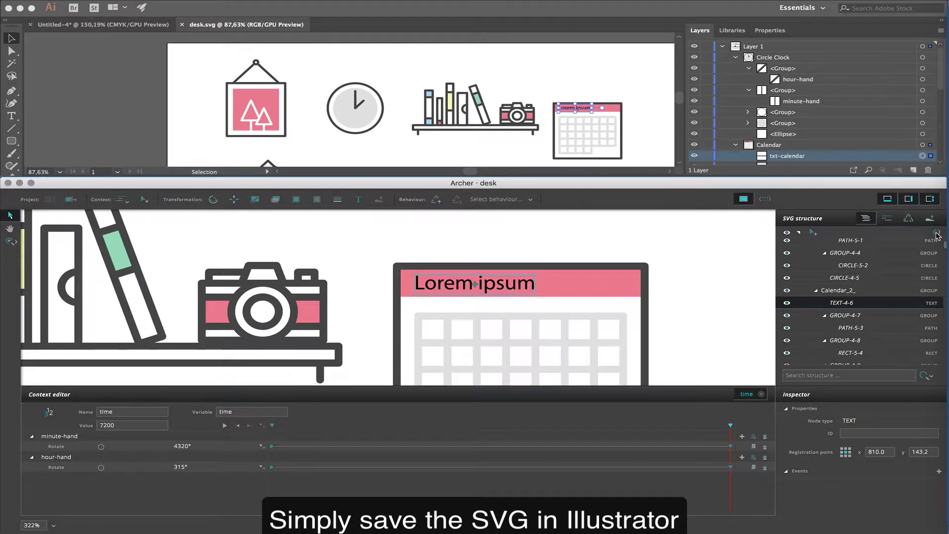
left_click(936, 234)
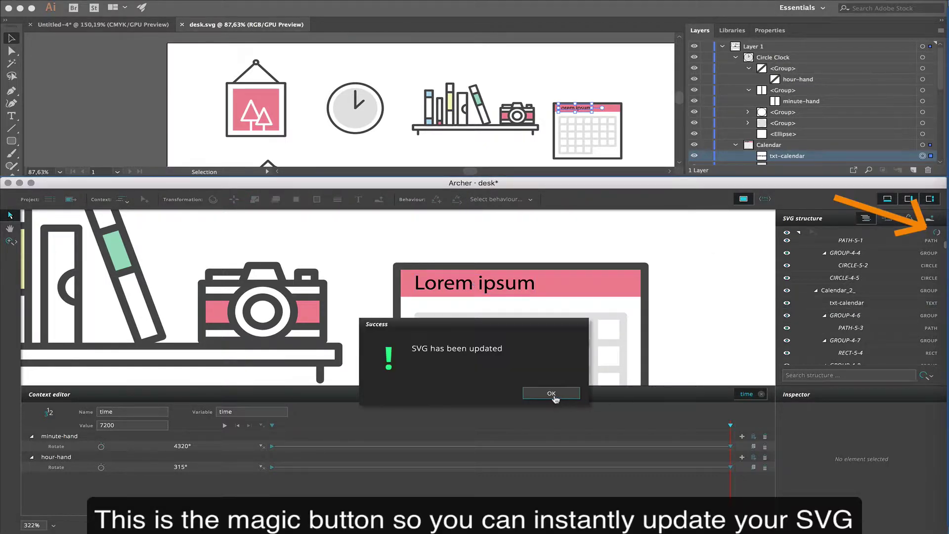
left_click(552, 394)
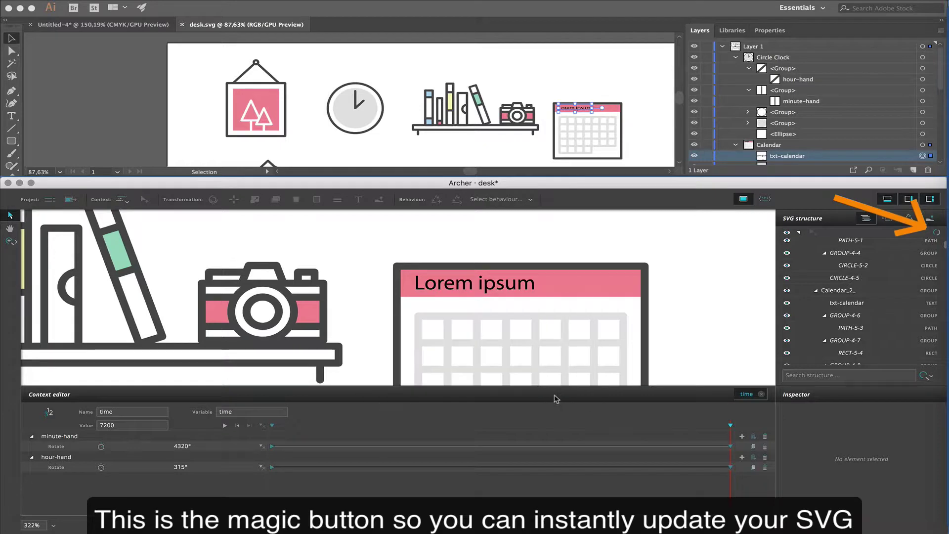
left_click(486, 279)
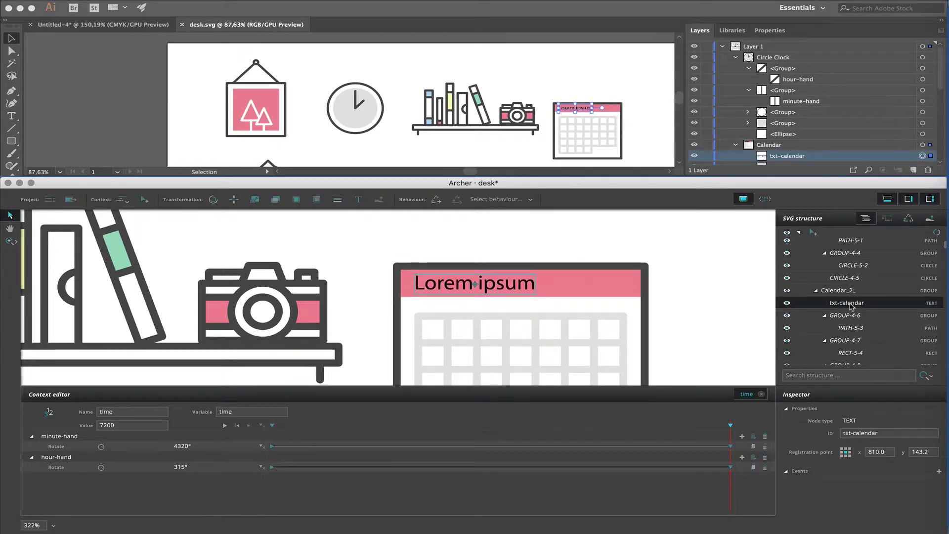
left_click(359, 200)
Step: Create a new text context named Text Calendar with variable txt_value
left_click(579, 405)
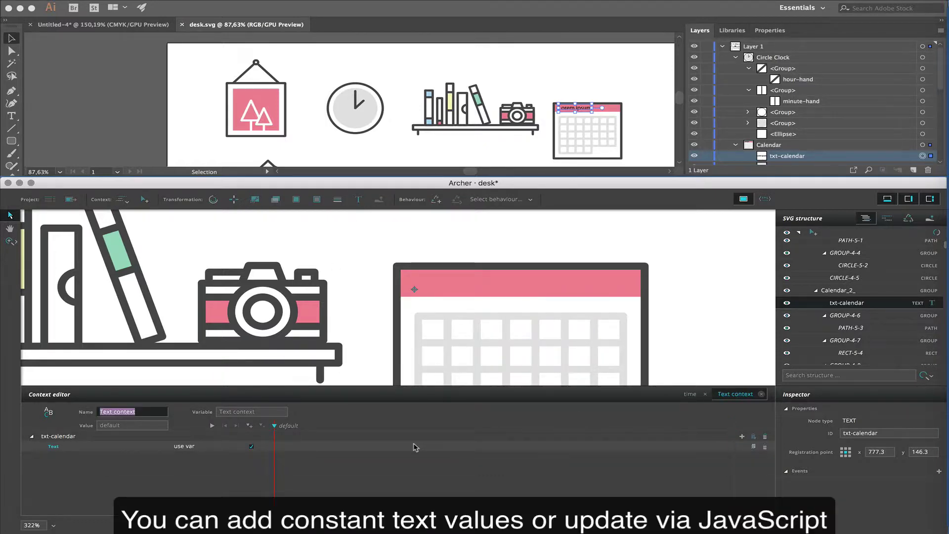
type("Text Cal")
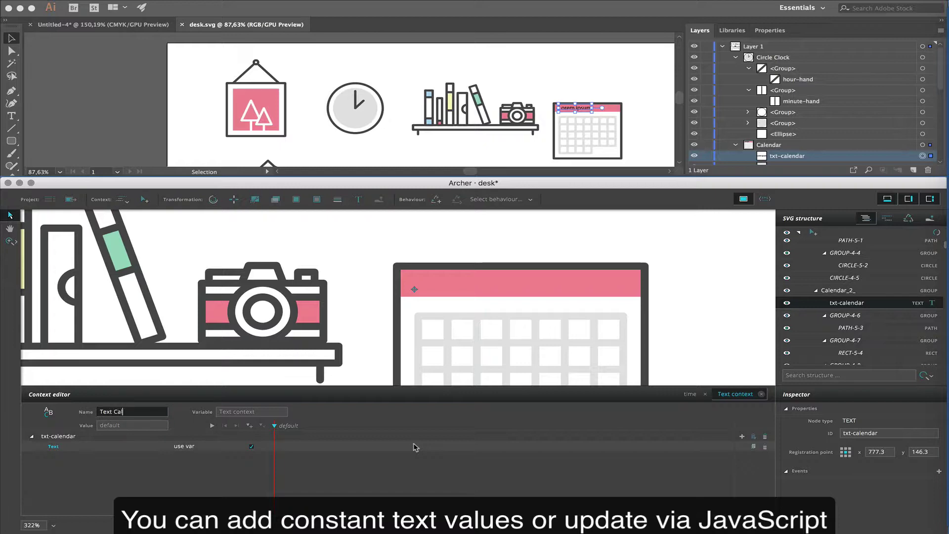
type("endar")
key("Tab")
type("t_val")
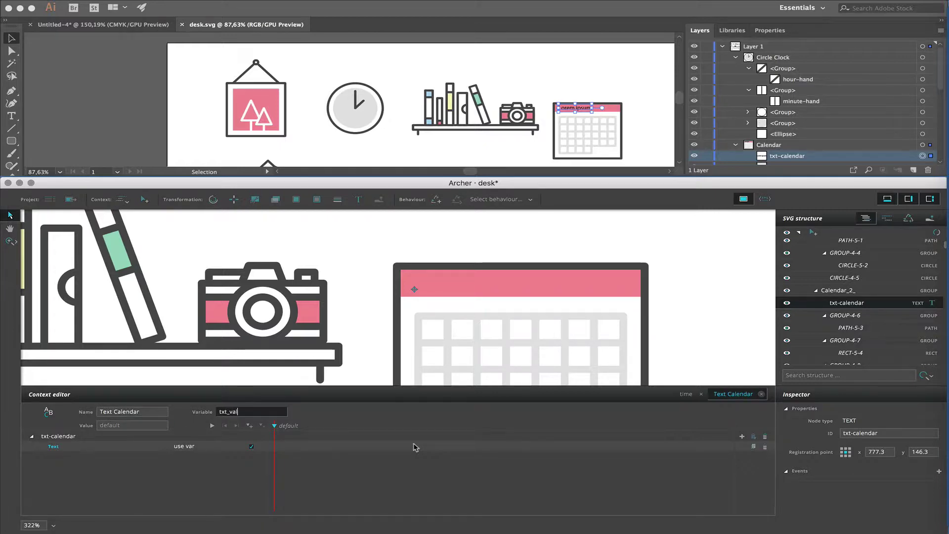
type("ue")
Step: Add a keyframe setting the calendar heading to Monday
left_click(249, 426)
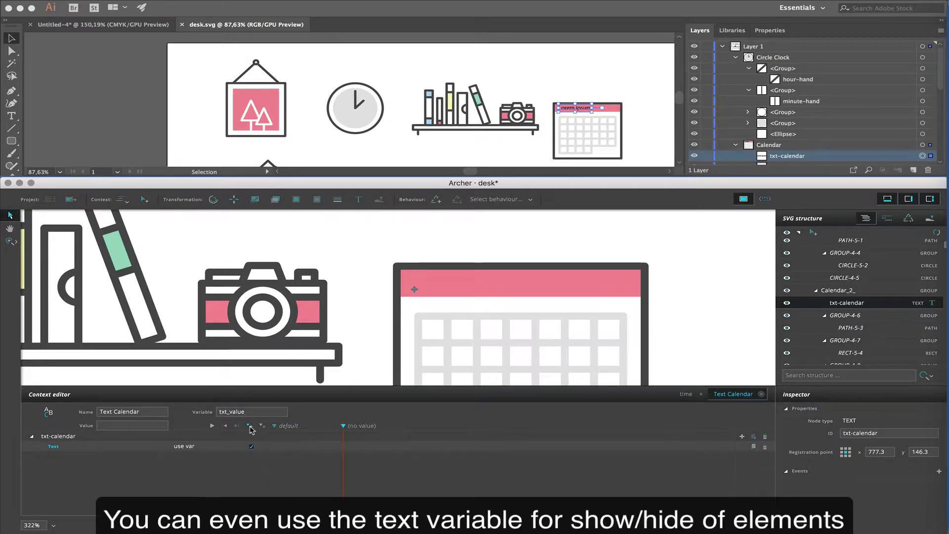
left_click(134, 424)
type("Monda")
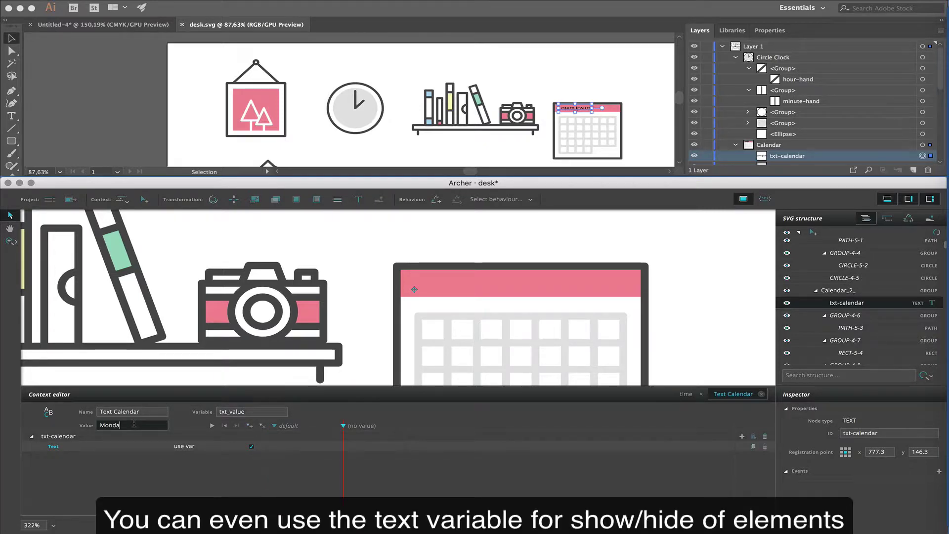
type("y")
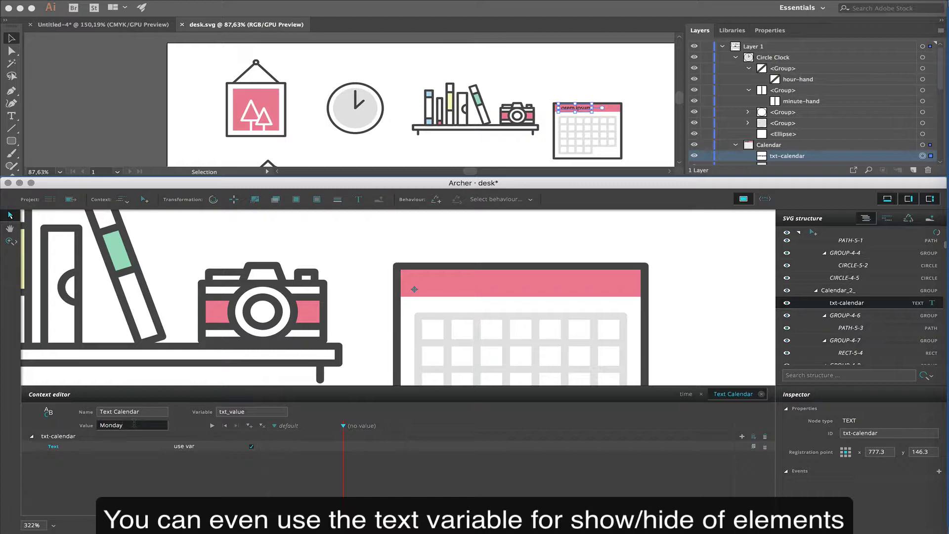
key("Return")
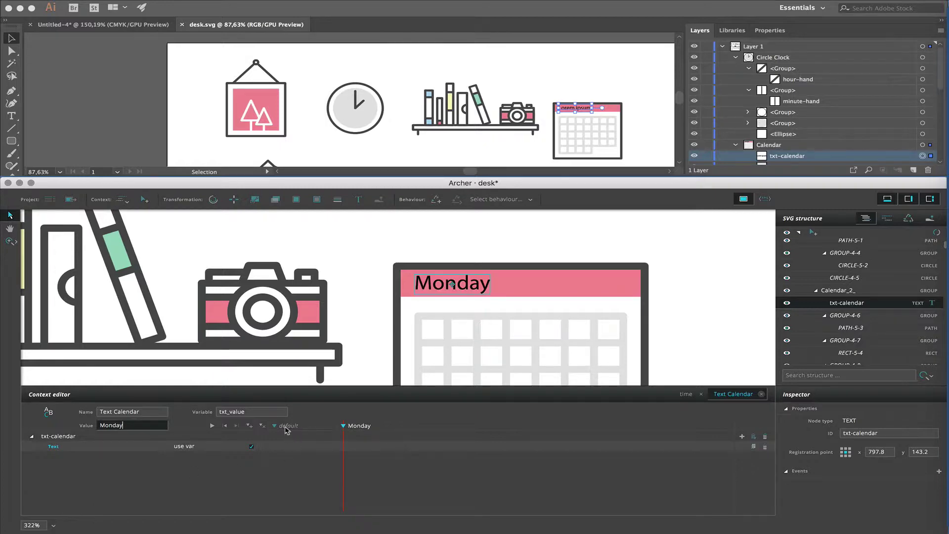
left_click(287, 426)
left_click(357, 426)
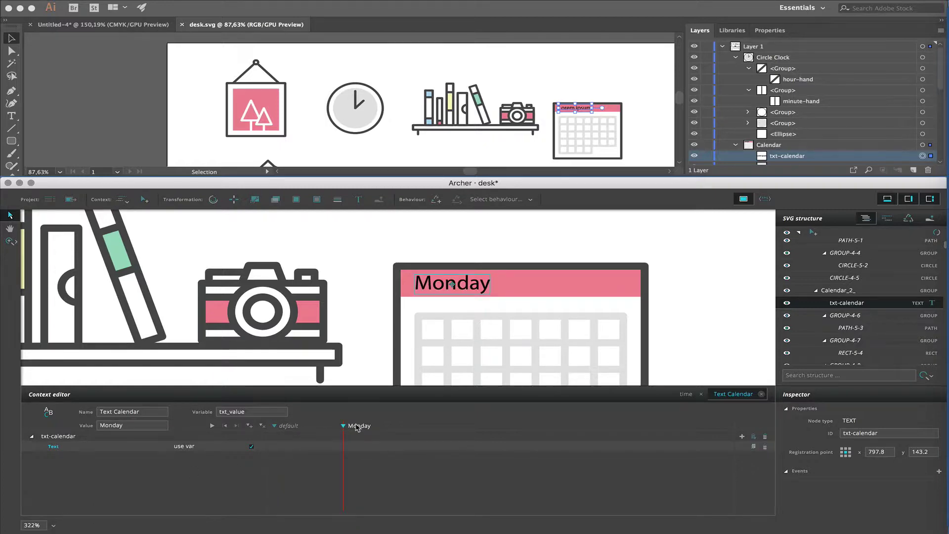
Step: Add a second keyframe with Tuesday and preview both calendar values
left_click(251, 428)
left_click(137, 425)
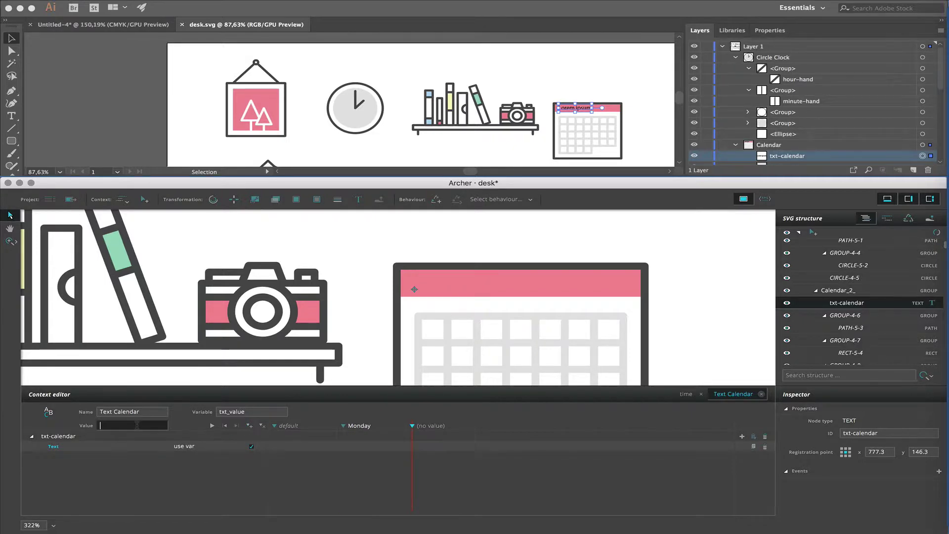
type("Tuesday")
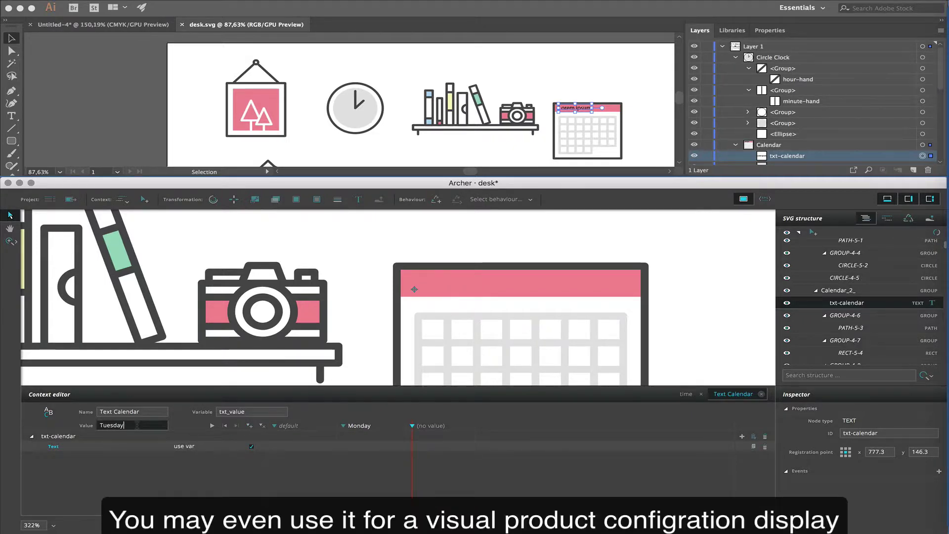
key("Return")
left_click(362, 427)
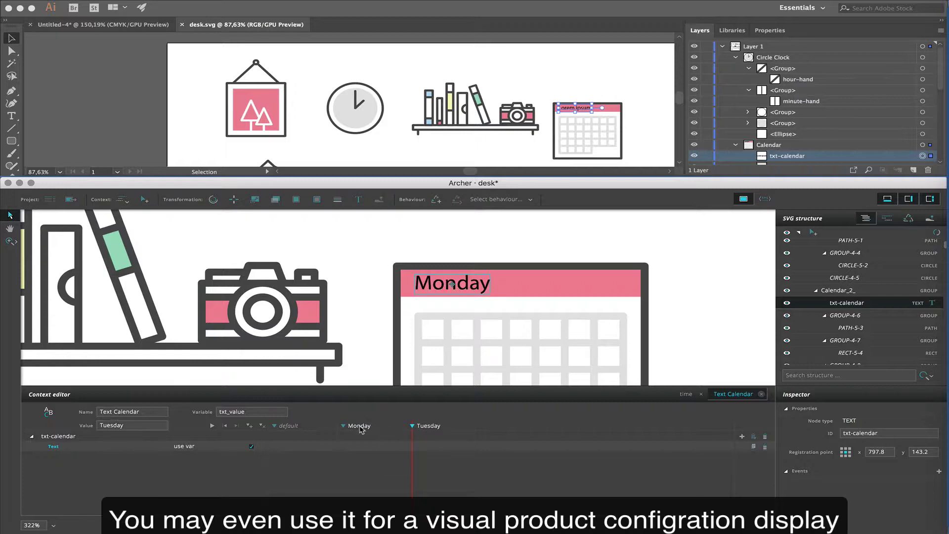
left_click(426, 427)
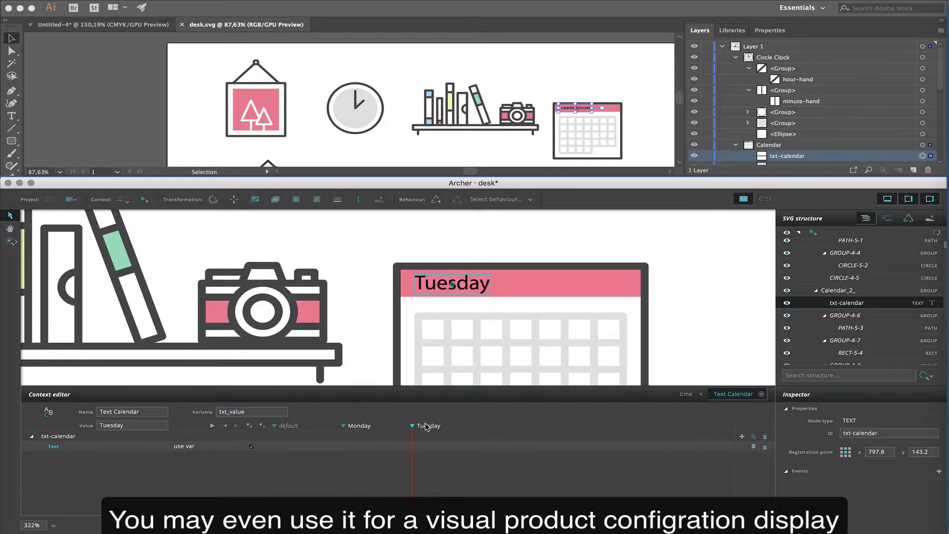
Step: Zoom out and pan to view the whole desk, lamp and laptop
scroll(315, 311, "down", 3)
scroll(319, 306, "down", 2)
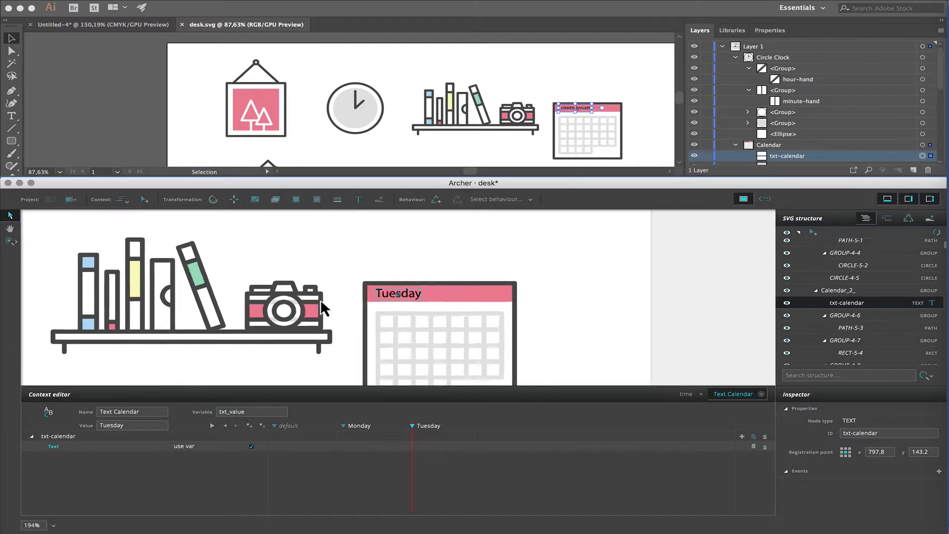
scroll(320, 298, "down", 2)
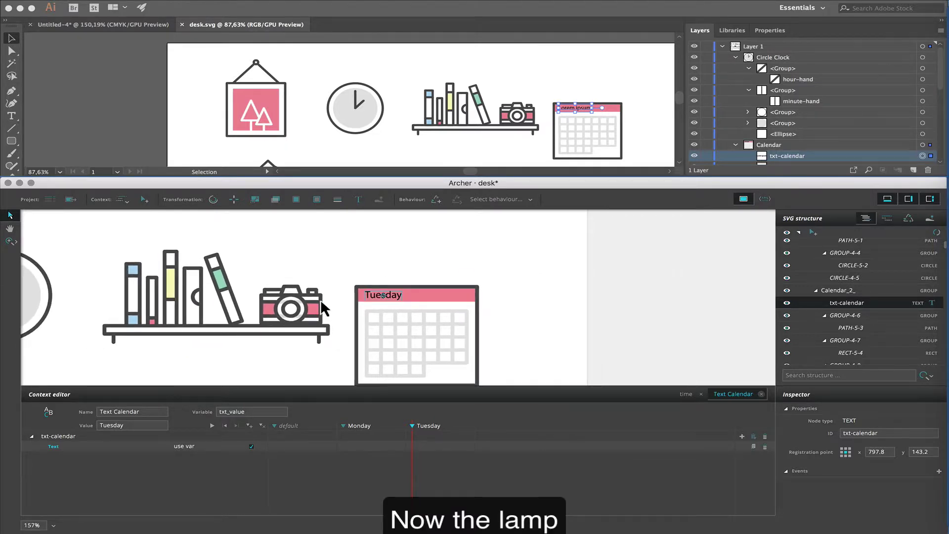
left_click_drag(328, 306, 561, 298)
scroll(563, 298, "down", 2)
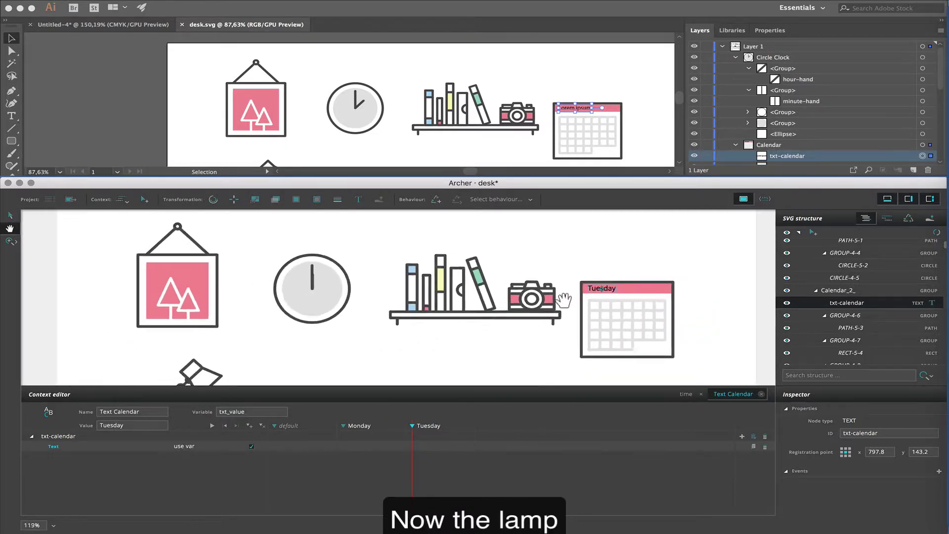
scroll(563, 298, "down", 1)
scroll(563, 298, "down", 1)
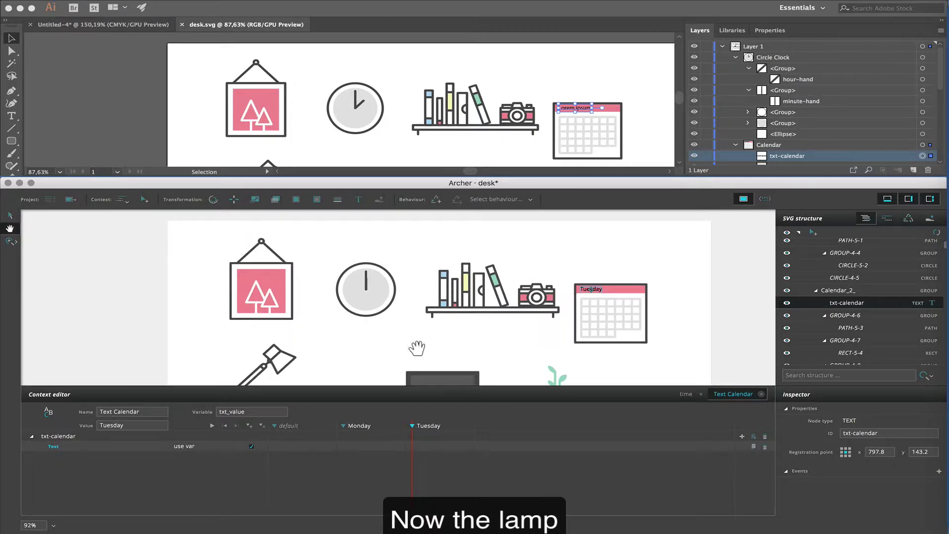
left_click_drag(424, 317, 422, 224)
Step: Draw a small rounded-square light switch beside the lamp with a 5 pt stroke, named lightswitch
left_click(379, 152)
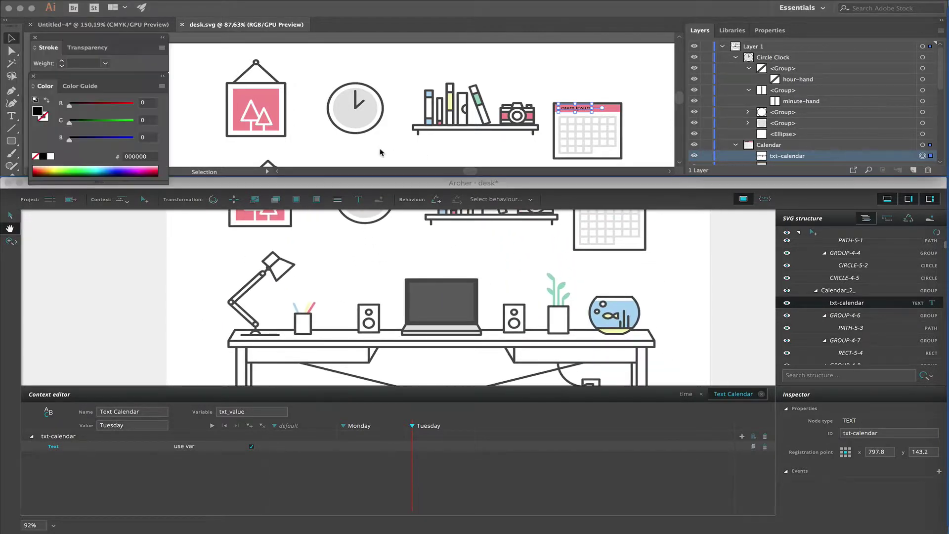
scroll(380, 152, "down", 1)
scroll(380, 152, "down", 2)
scroll(379, 151, "down", 1)
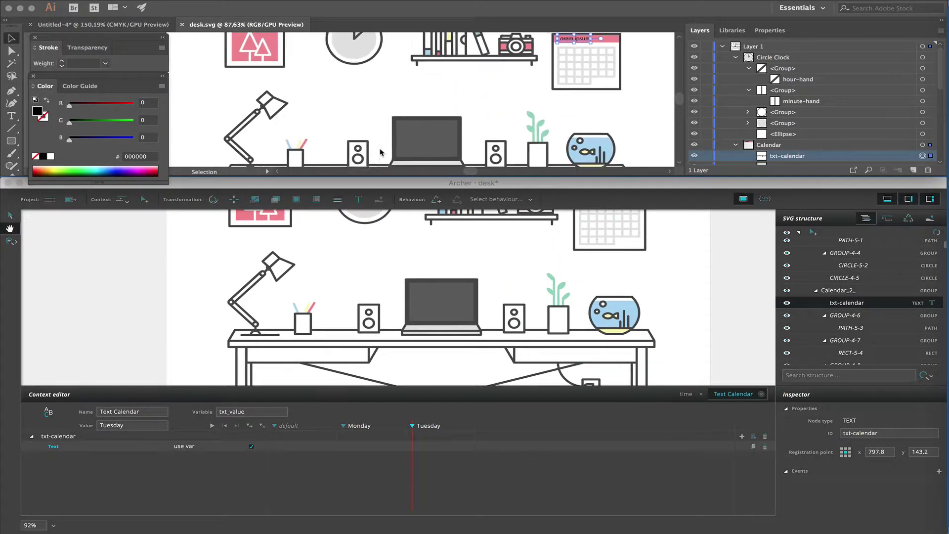
scroll(379, 152, "down", 1)
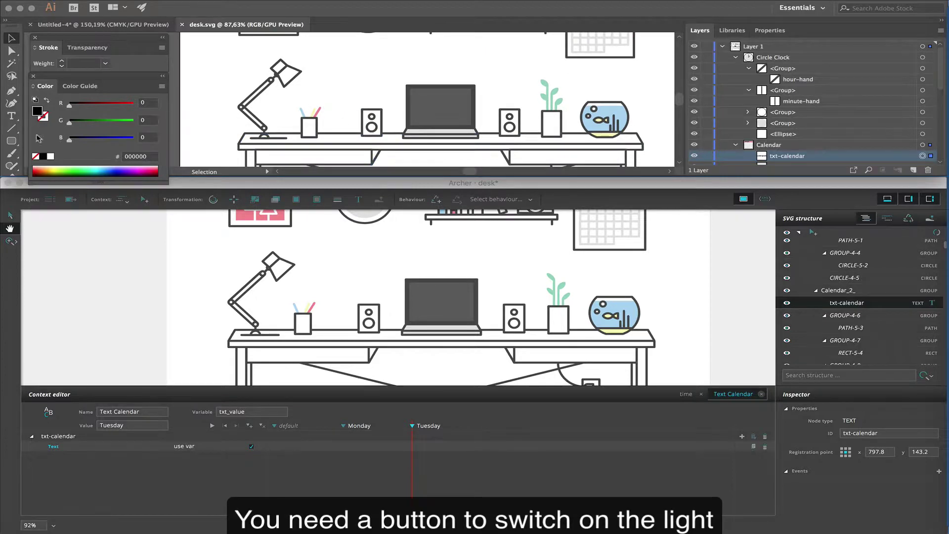
left_click(12, 142)
left_click_drag(277, 125, 290, 132)
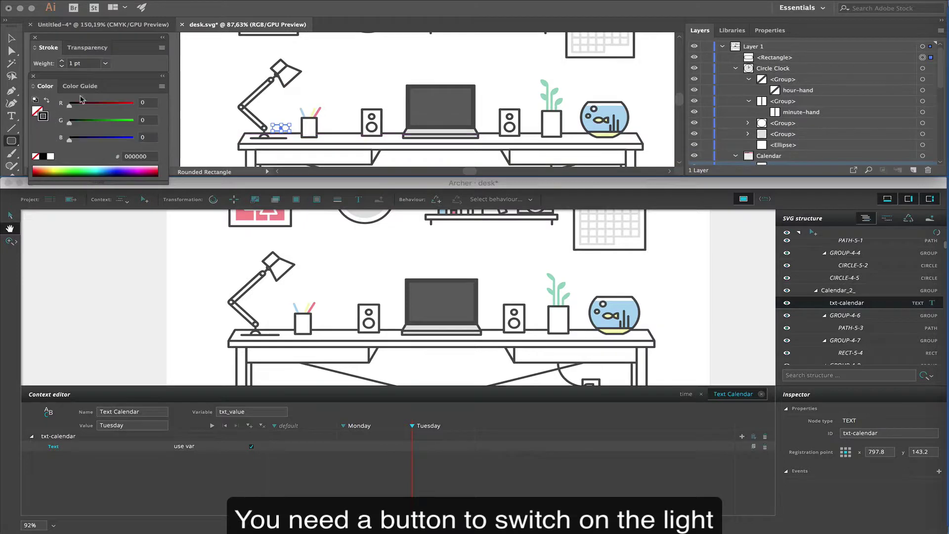
left_click(62, 61)
left_click(61, 60)
left_click(62, 60)
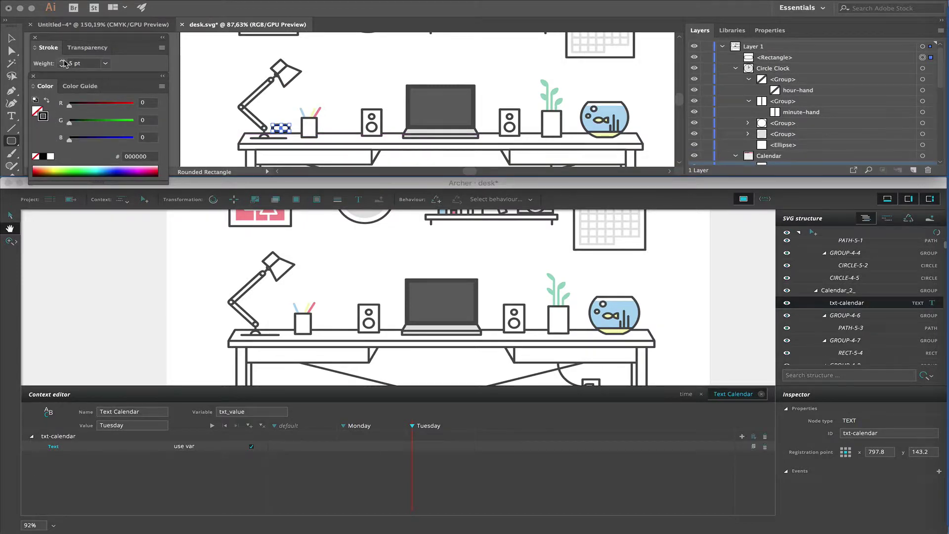
left_click(769, 58)
double_click(771, 58)
type("lightswit")
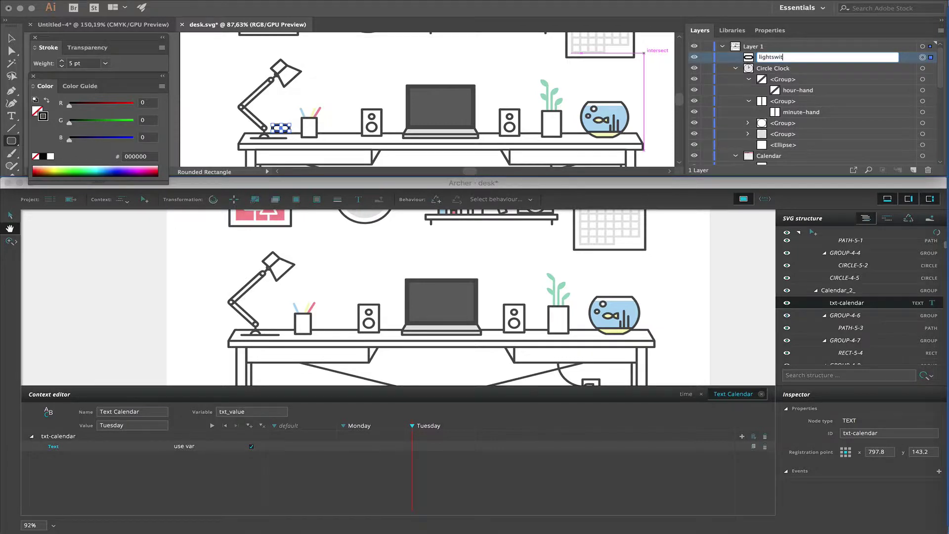
type("ch")
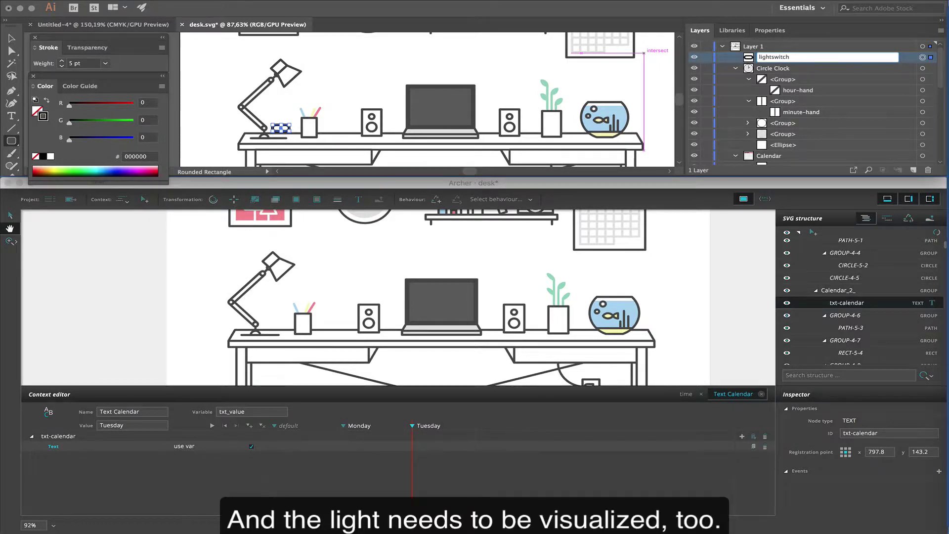
key("Return")
left_click(736, 69)
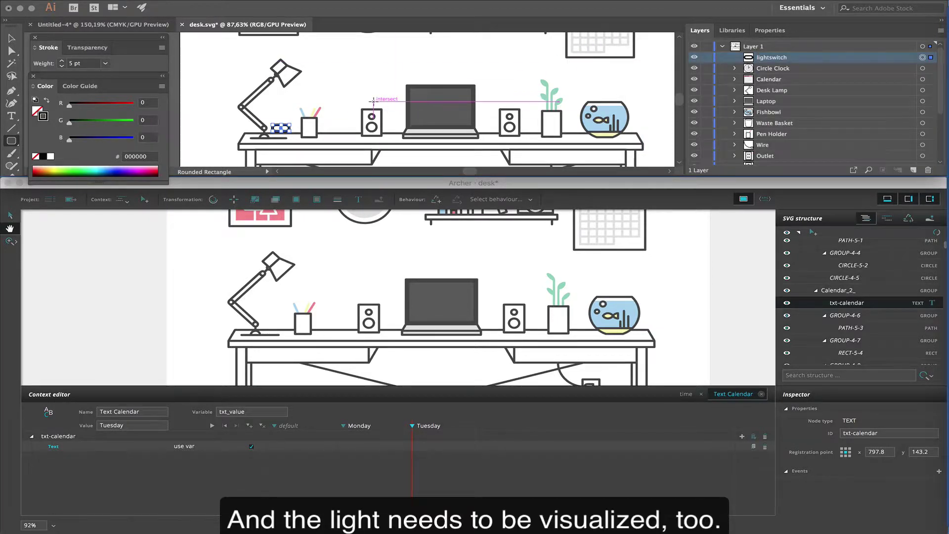
Step: Draw a closed light-beam shape from the lamp head across the desk, filled yellow FFF12E
key("p")
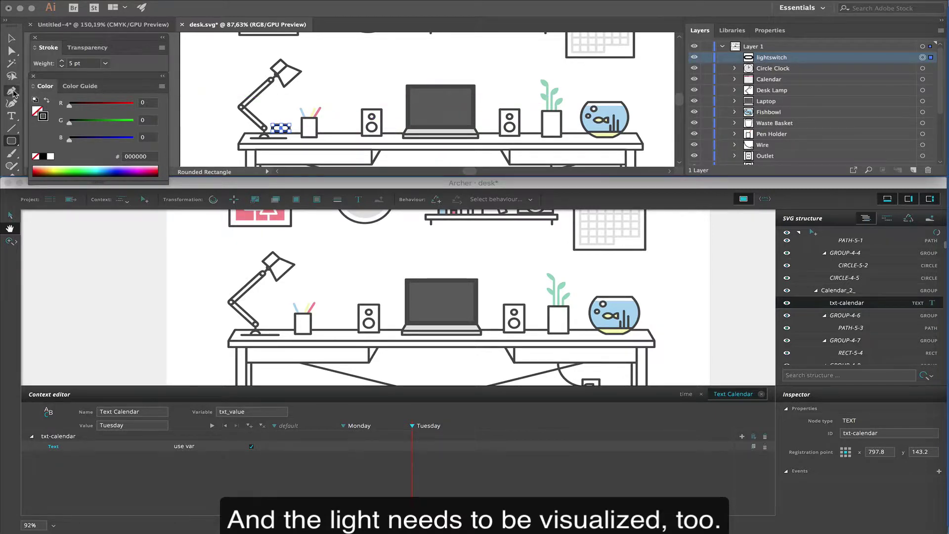
left_click(285, 85)
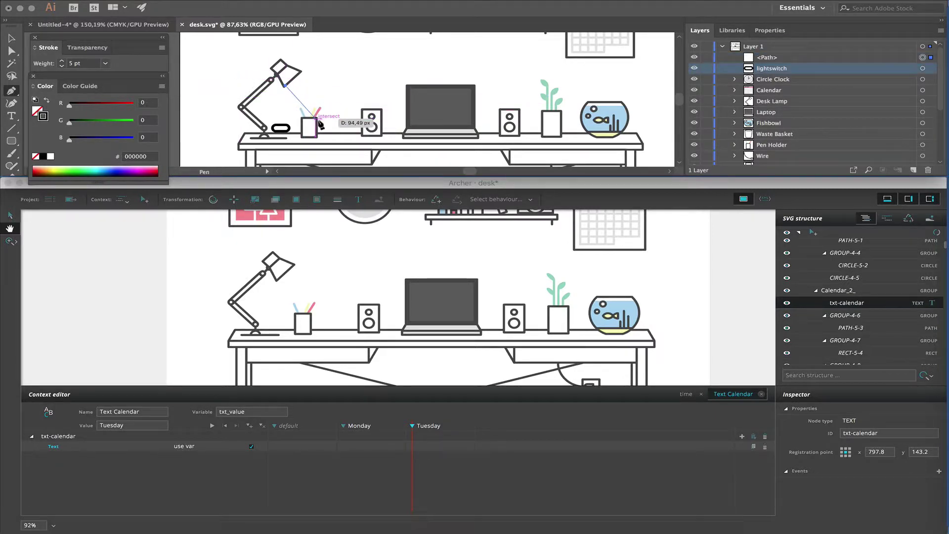
left_click(303, 136)
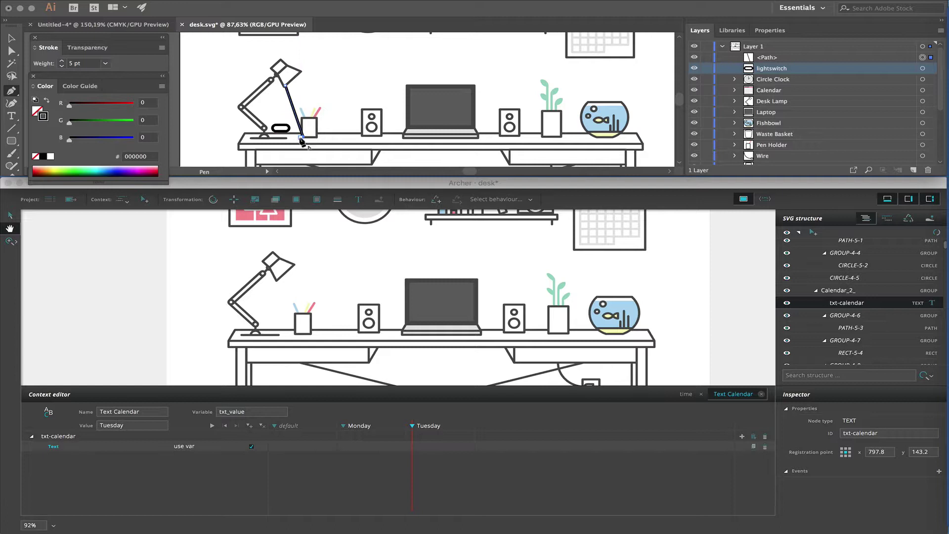
left_click(418, 138)
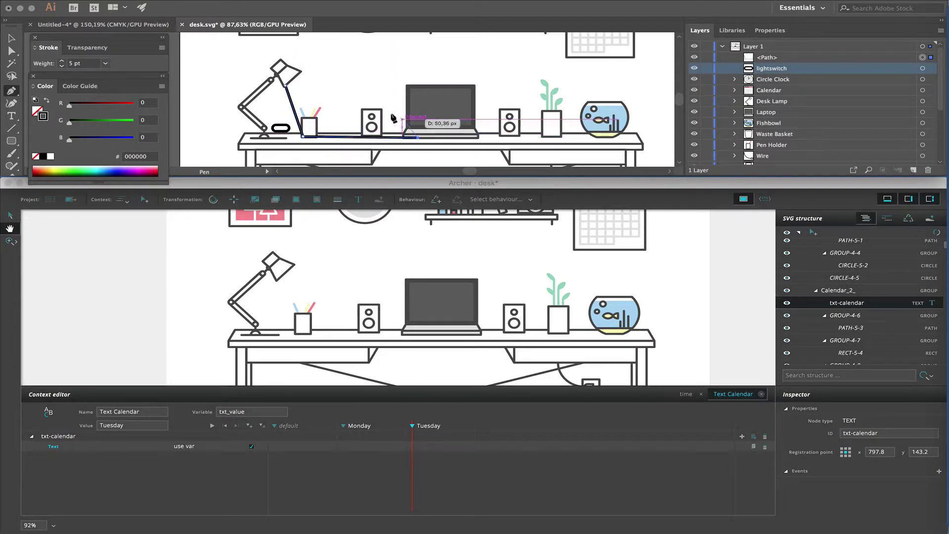
left_click(300, 72)
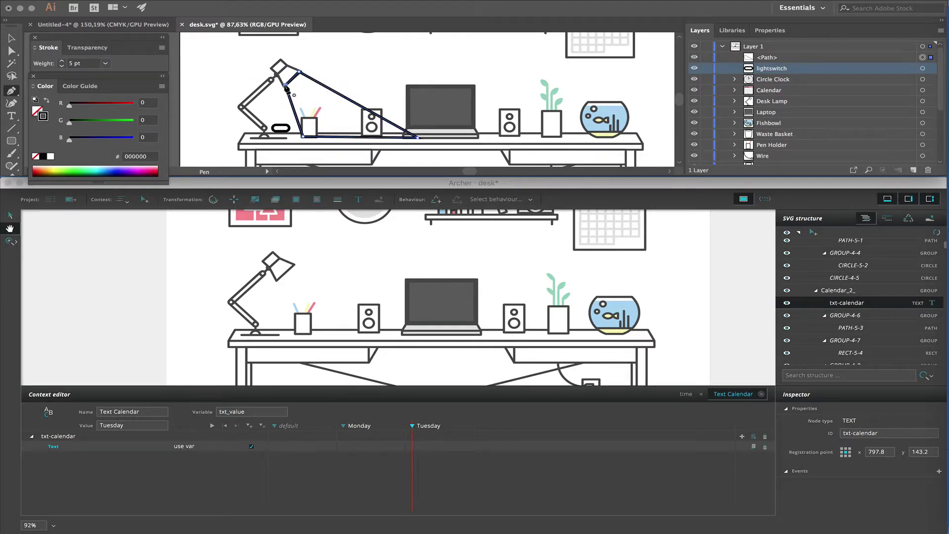
left_click(286, 86)
left_click(47, 100)
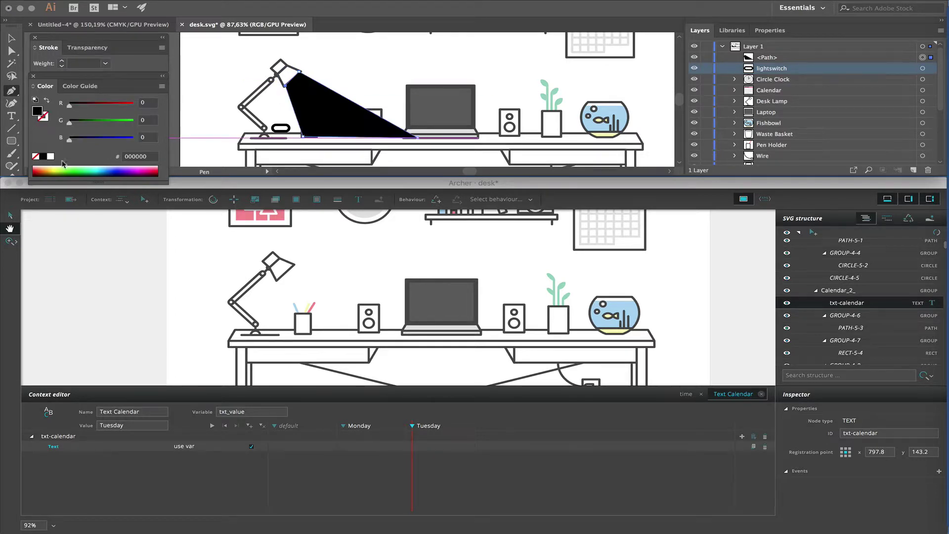
left_click(53, 170)
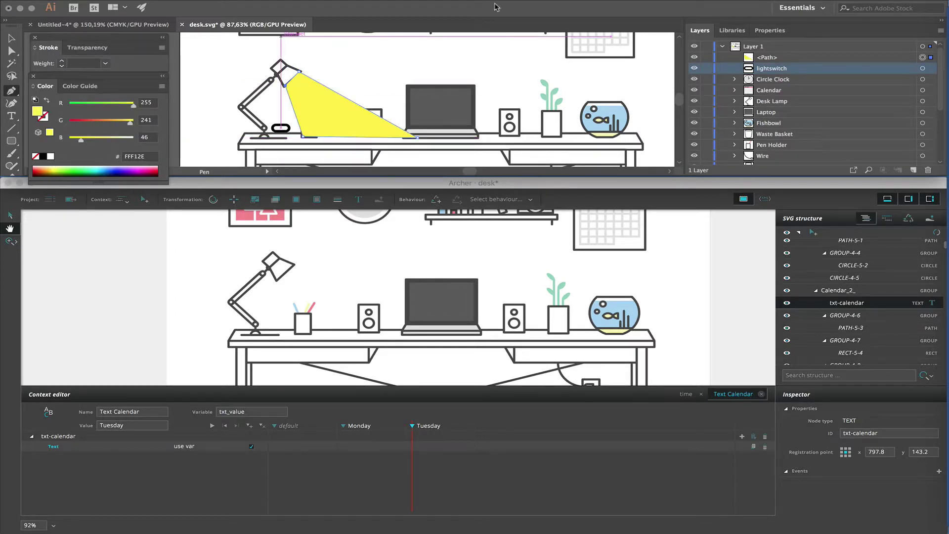
Step: Rename the beam's layer to light and save desk.svg
double_click(767, 57)
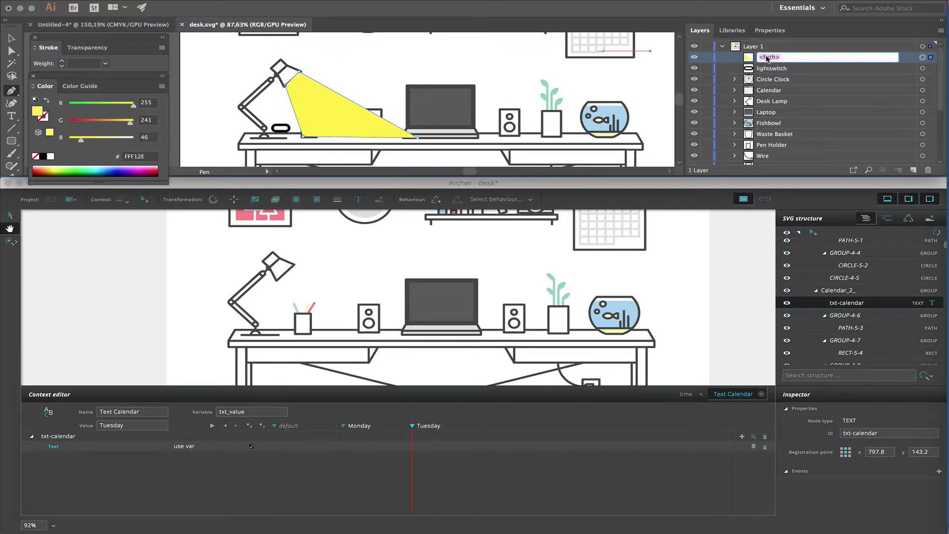
type("light")
key("Return")
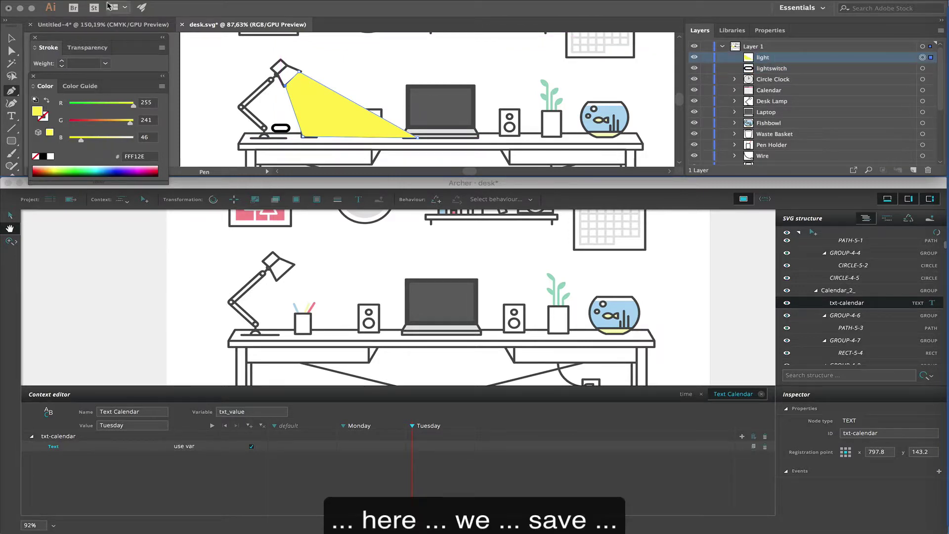
left_click(114, 1)
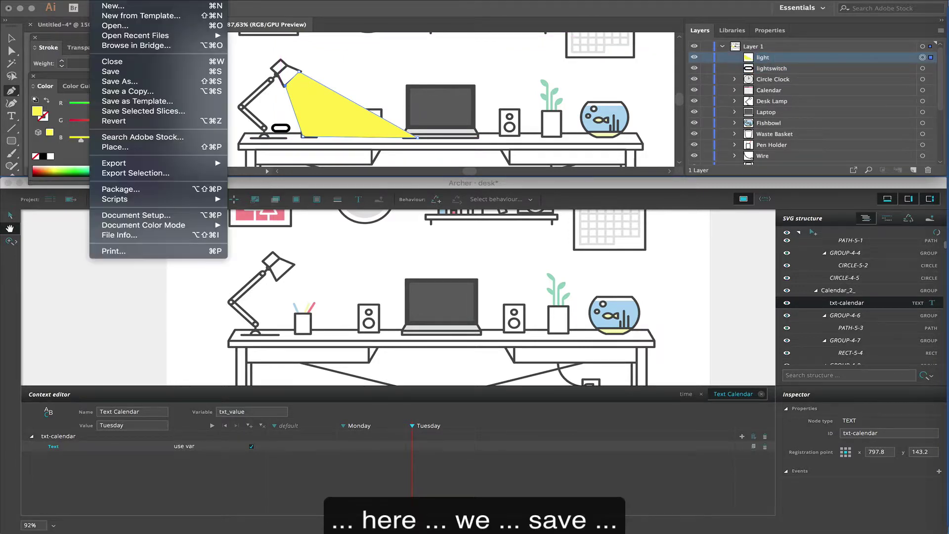
left_click(108, 72)
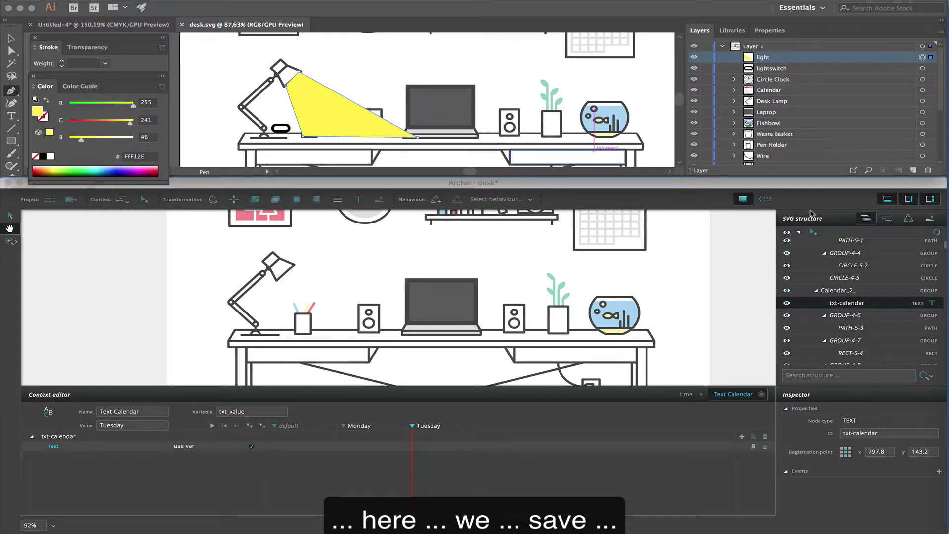
left_click(833, 201)
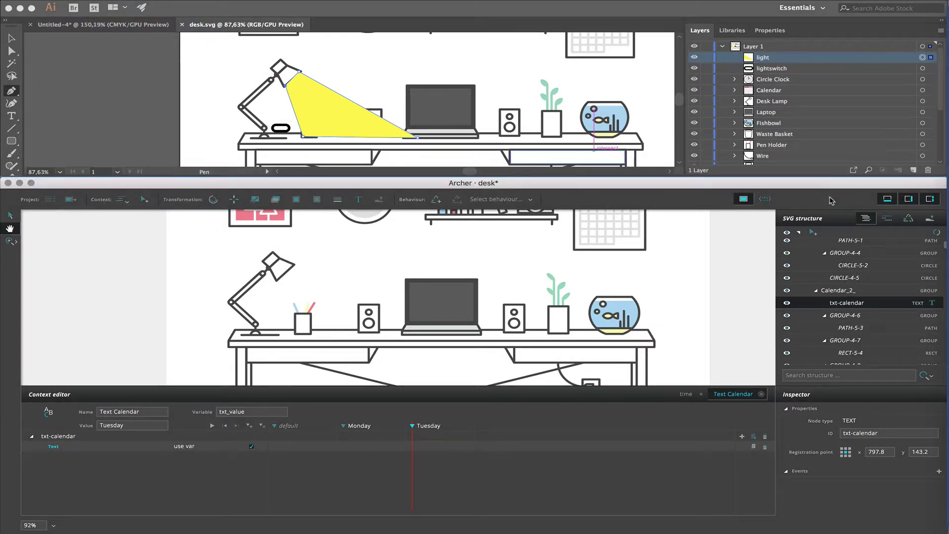
Step: Reload the SVG and register a click event on the lightswitch element
left_click(935, 232)
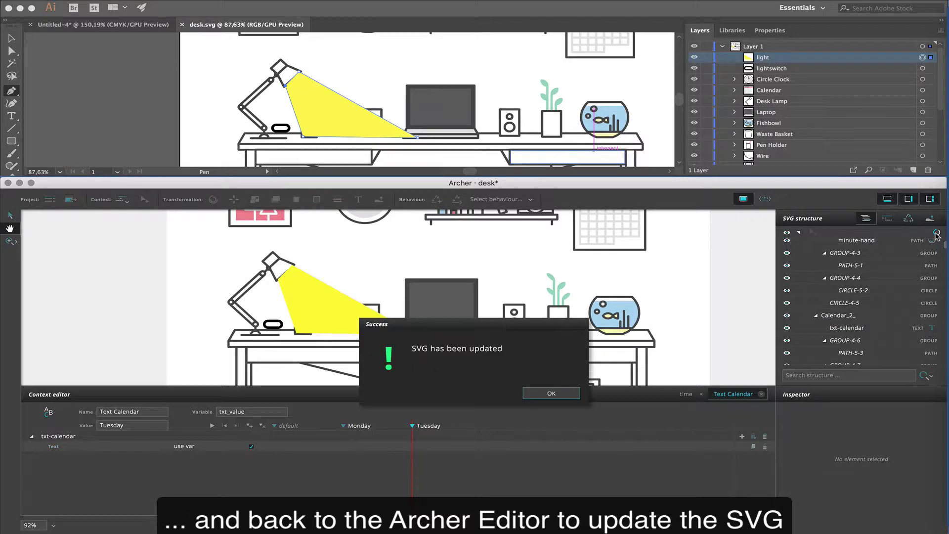
left_click(562, 398)
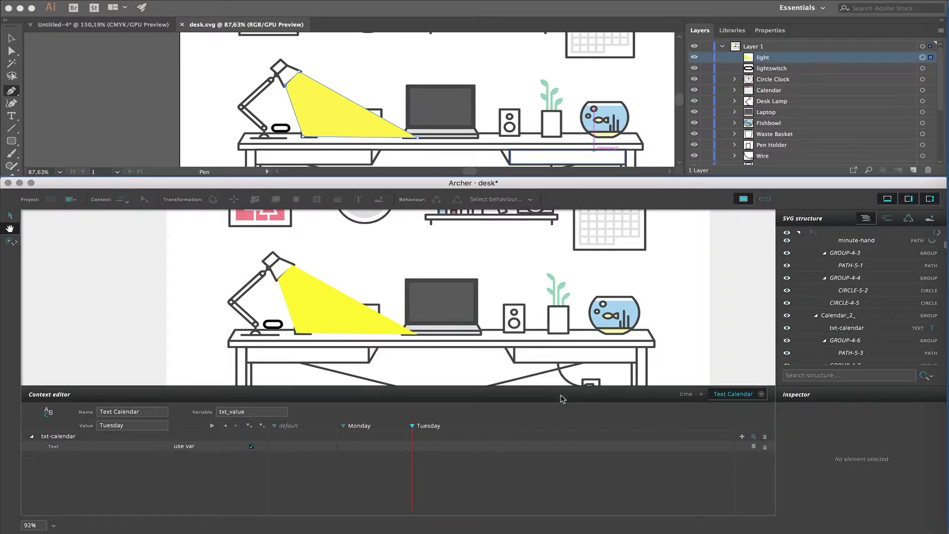
scroll(843, 275, "up", 5)
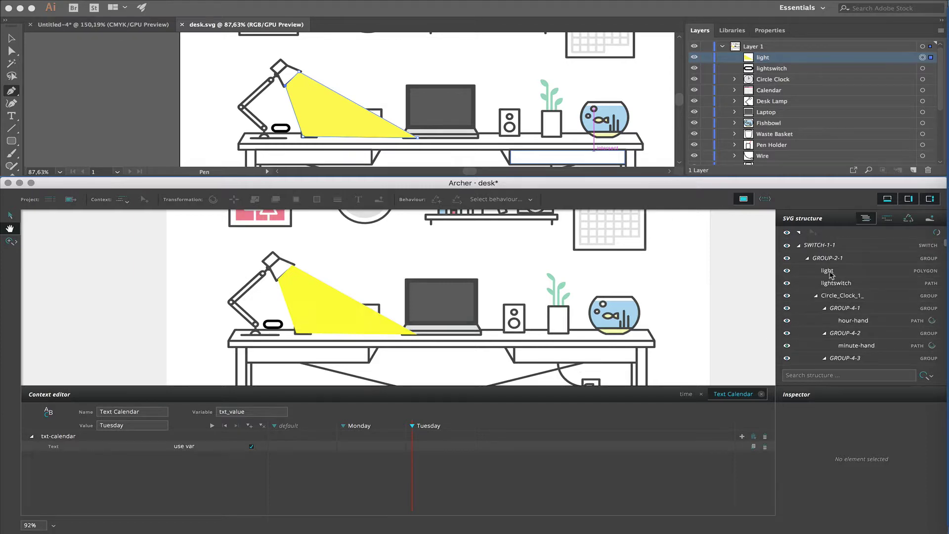
left_click(833, 273)
left_click(830, 288)
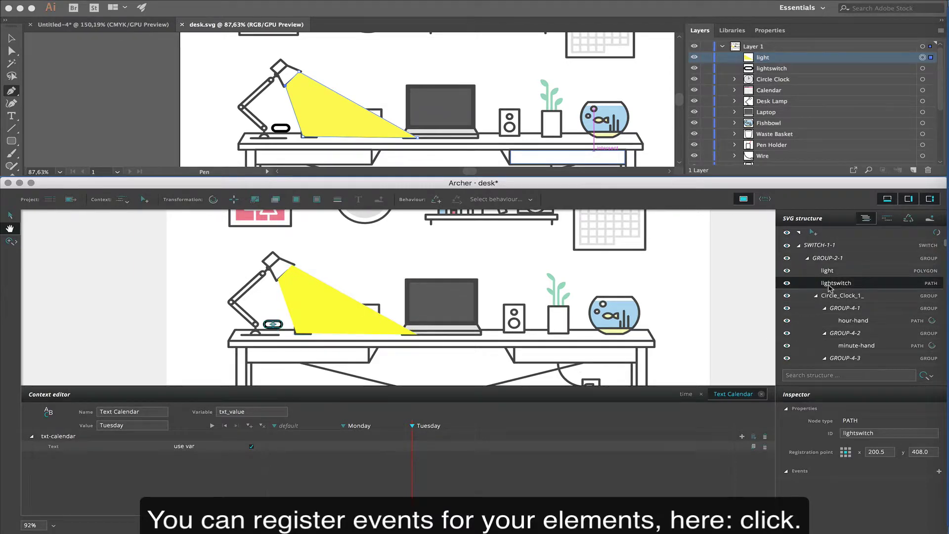
left_click(939, 472)
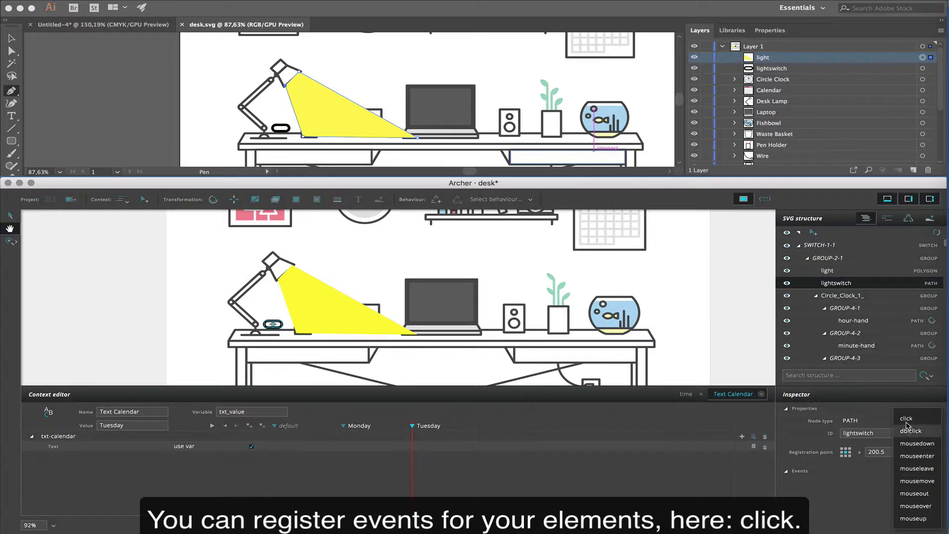
left_click(907, 420)
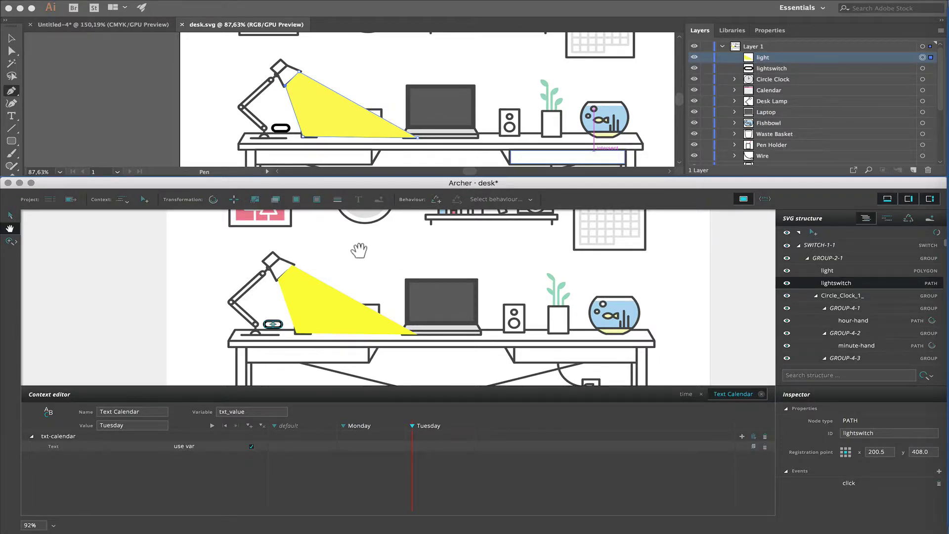
Step: Create a Boolean context named light with the lightswitch fill red #fd0707 when false
left_click(296, 200)
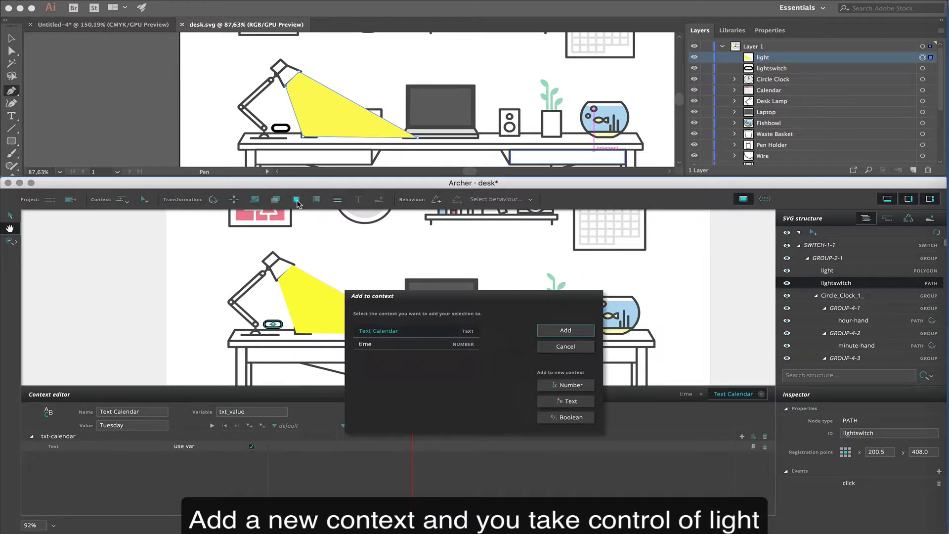
left_click(578, 418)
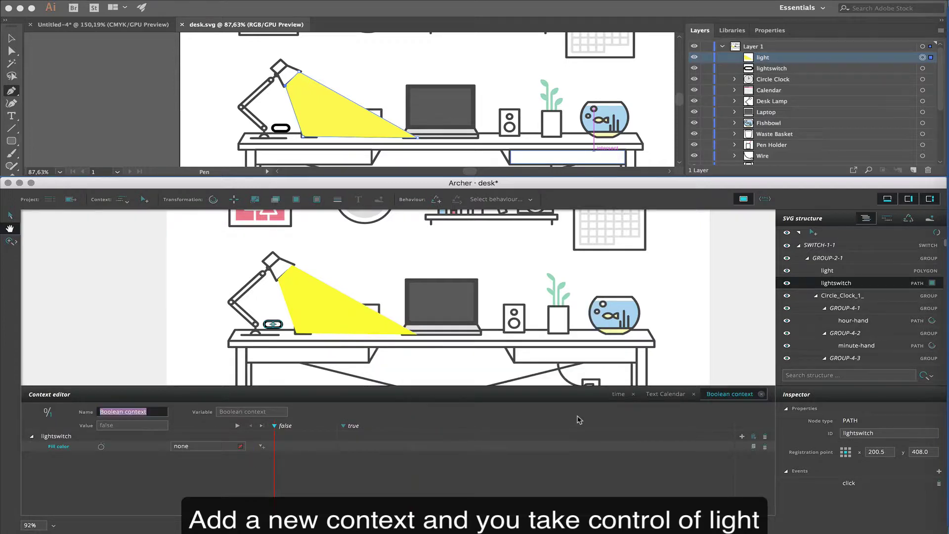
type("light")
key("Tab")
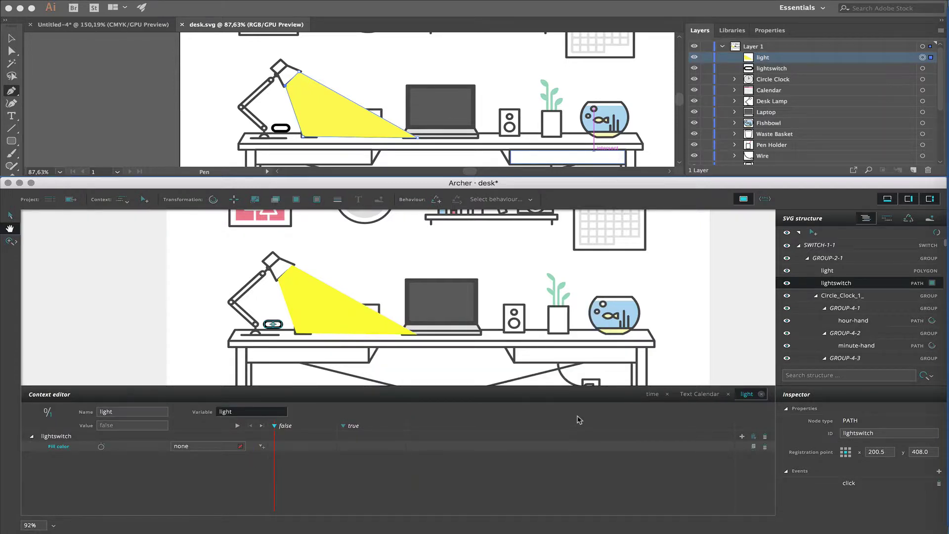
left_click(240, 447)
left_click_drag(299, 418, 322, 356)
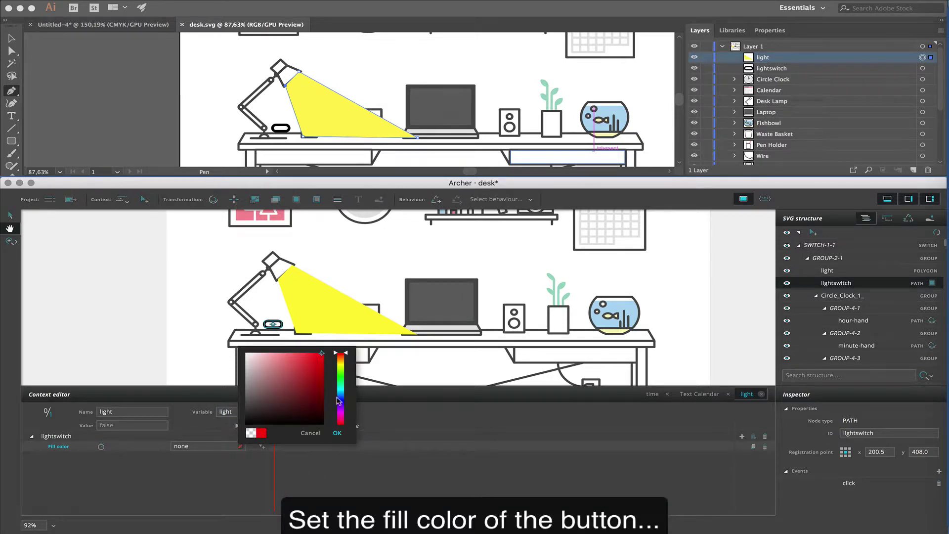
left_click(337, 433)
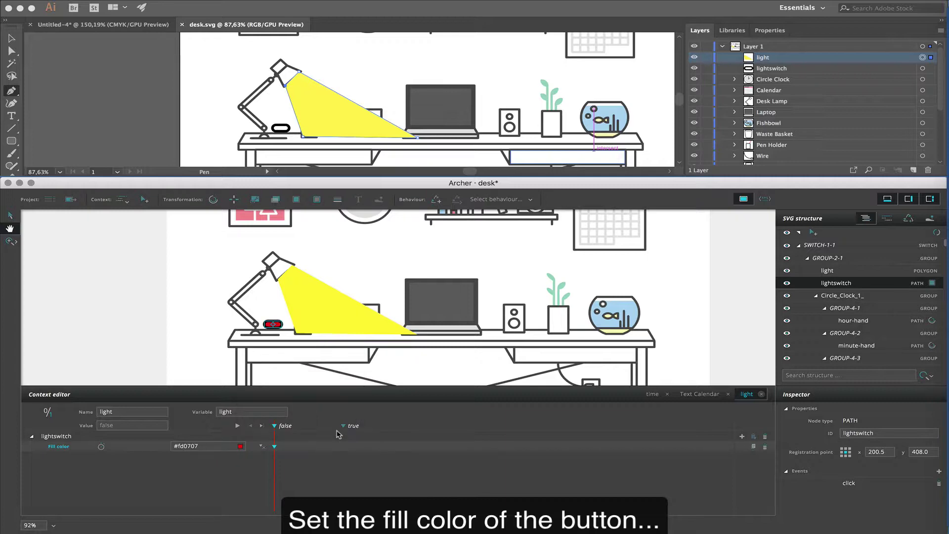
Step: Set the lightswitch fill to green #00ff6f in the true state and preview both states
left_click(354, 426)
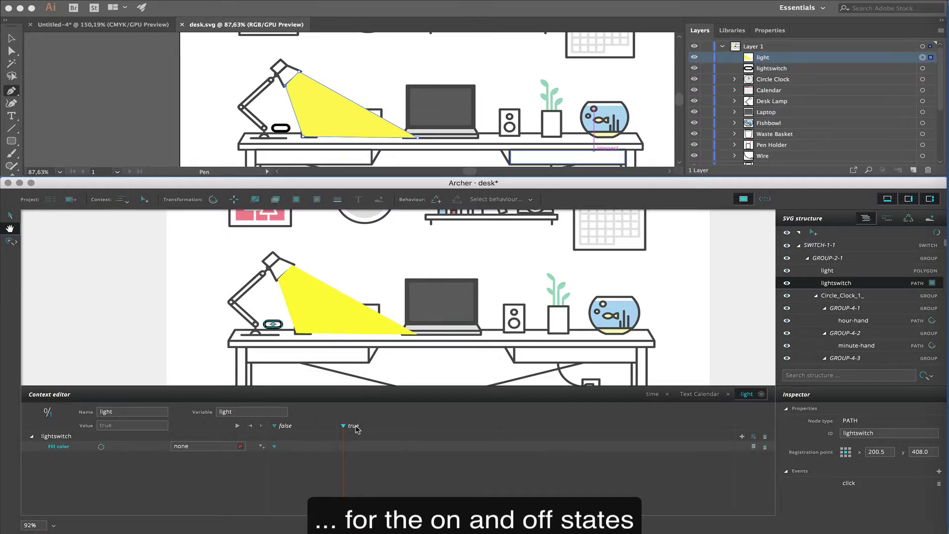
left_click(240, 447)
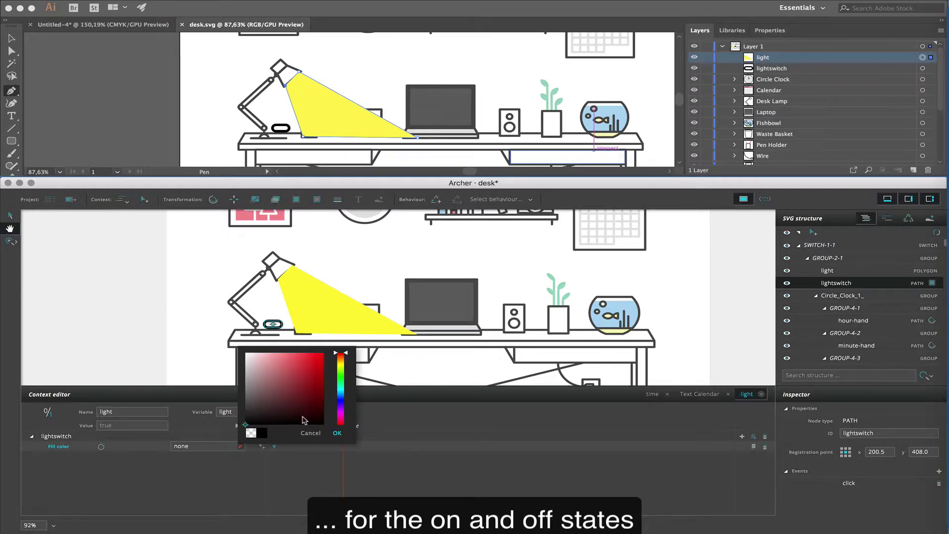
left_click(341, 382)
left_click_drag(318, 376, 323, 353)
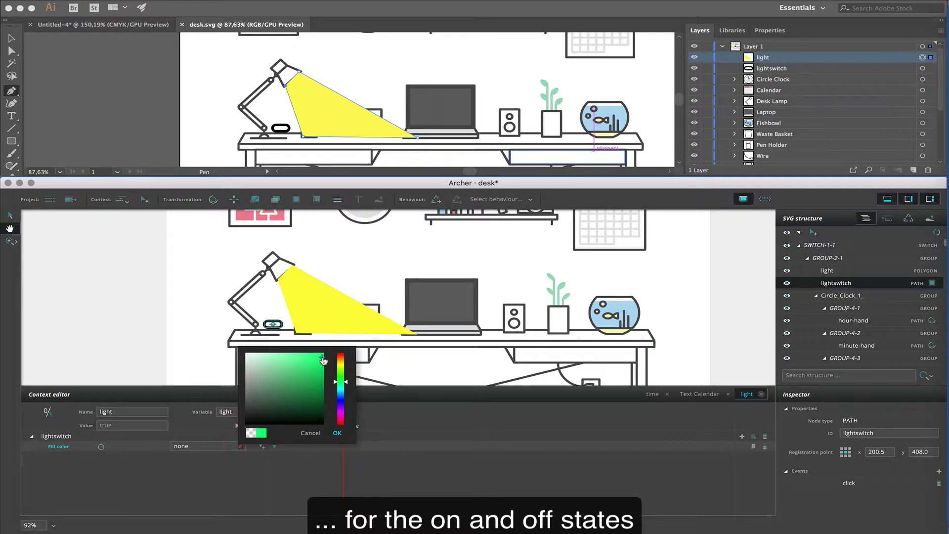
left_click(338, 433)
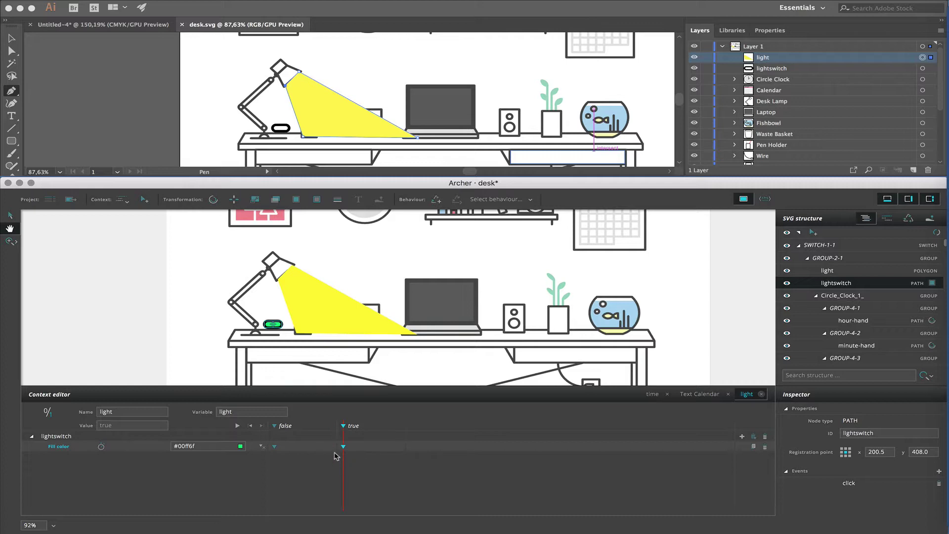
left_click(304, 433)
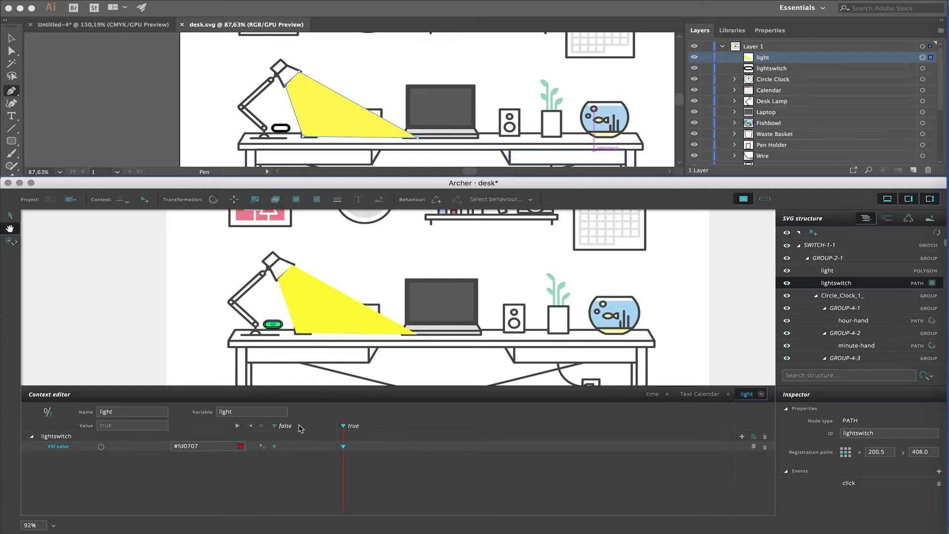
left_click(358, 429)
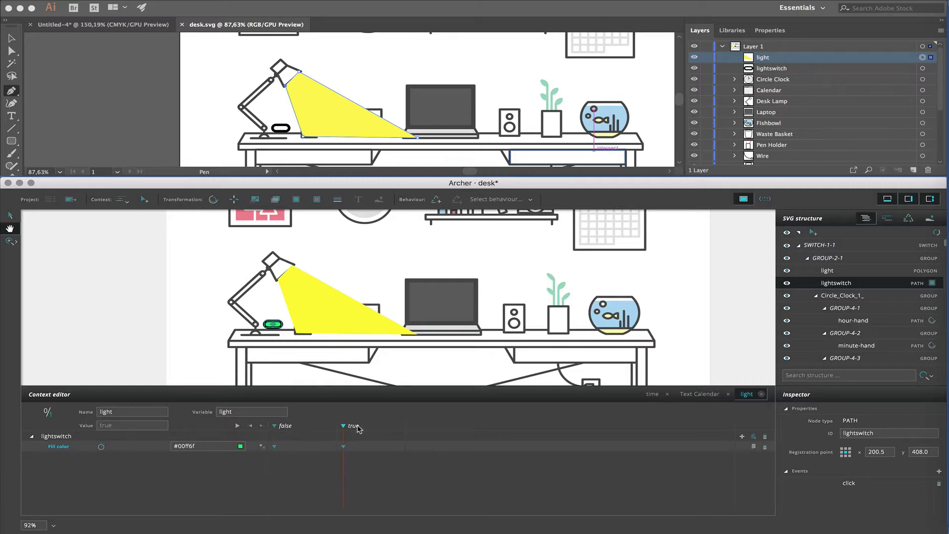
Step: Add the light beam to the light context, shrunk to the lamp head at 0% opacity when false
left_click(293, 428)
left_click(335, 314)
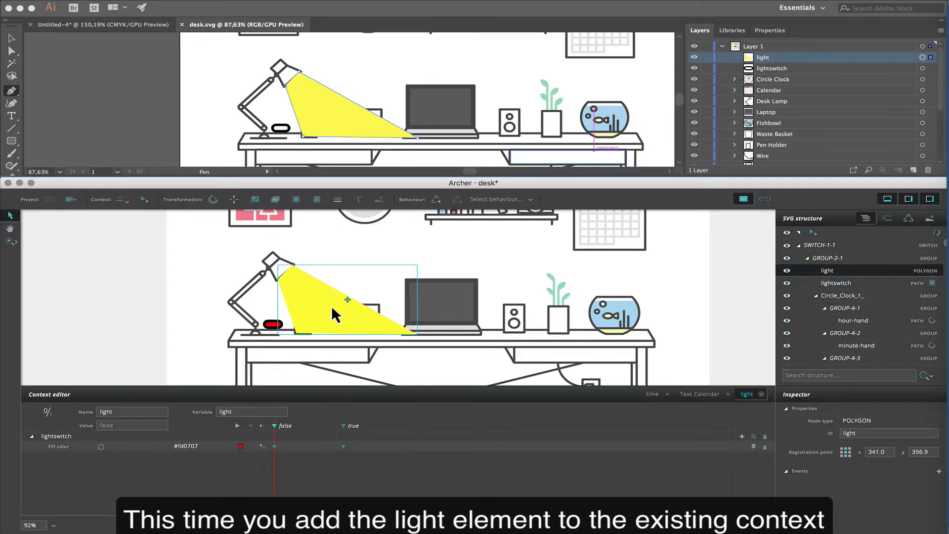
left_click(255, 200)
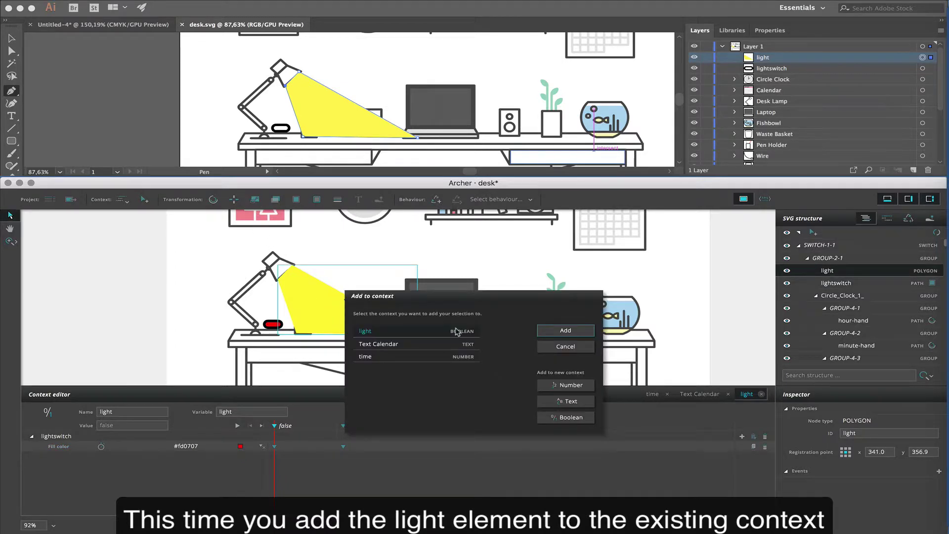
left_click(563, 331)
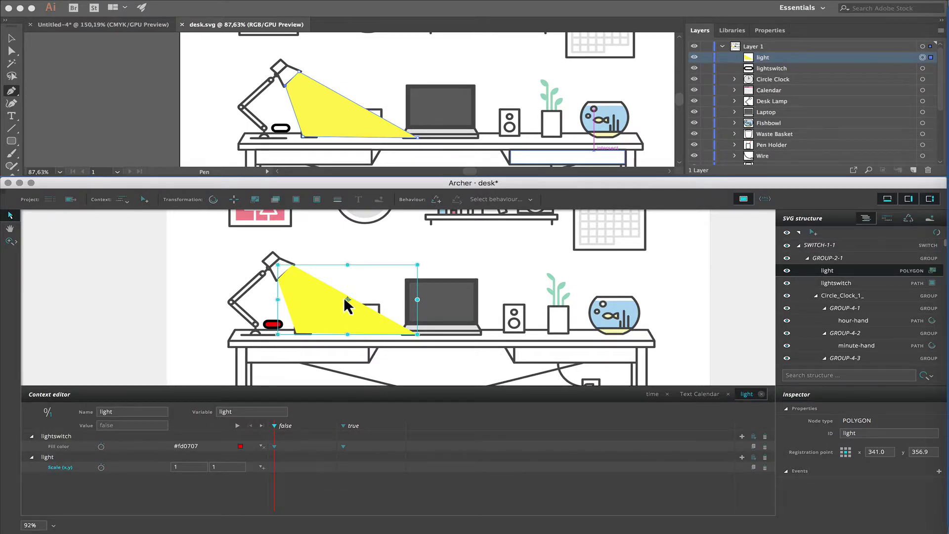
left_click_drag(278, 264, 280, 267)
mouse_move(418, 334)
left_mouse_down()
mouse_move(367, 321)
mouse_move(300, 278)
left_mouse_up()
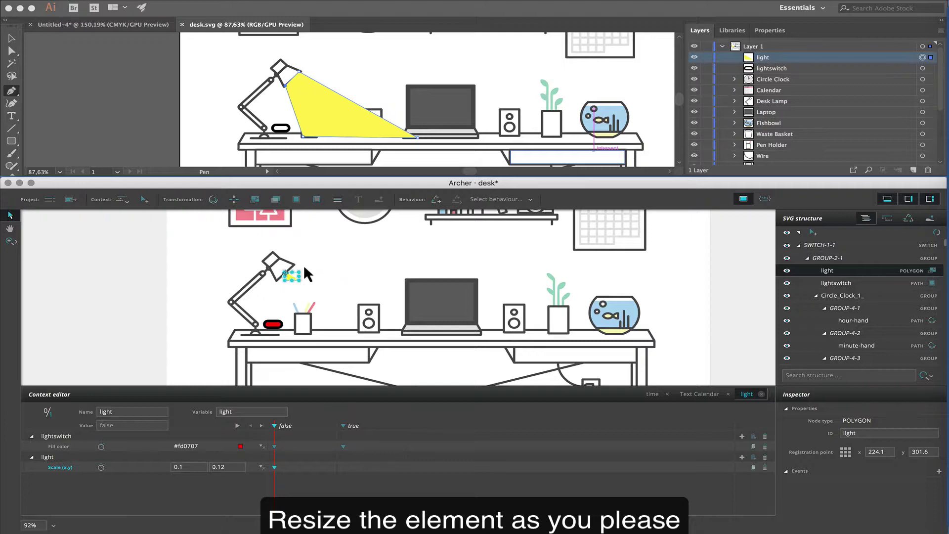
left_click(276, 203)
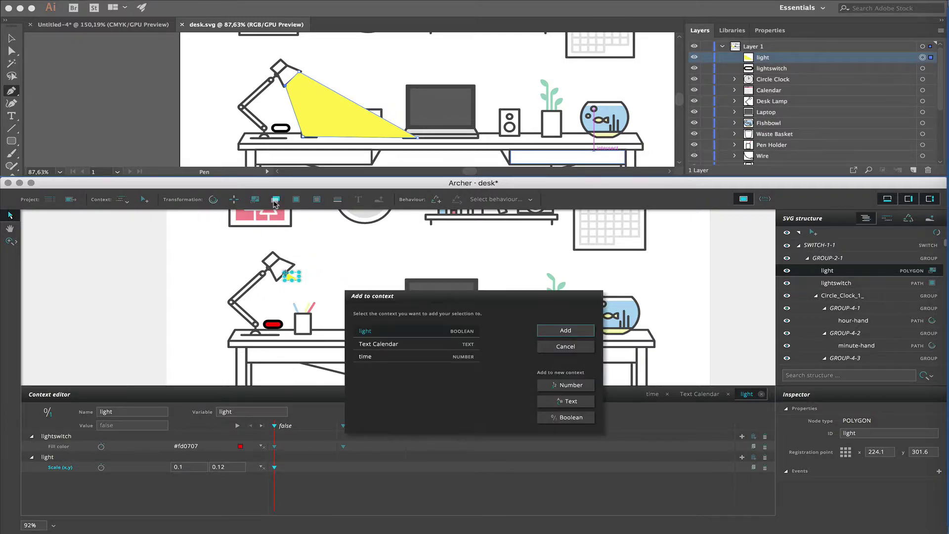
left_click(565, 328)
left_click(241, 479)
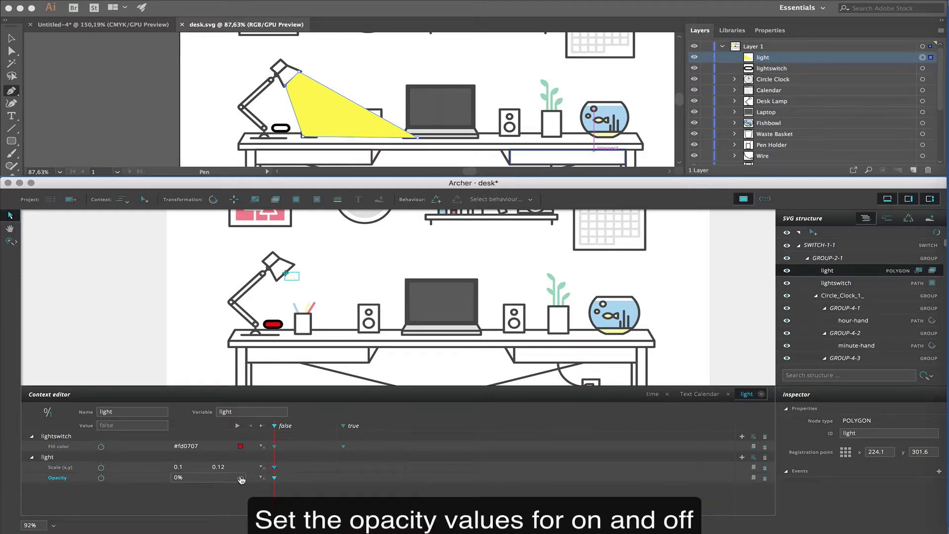
Step: In the true state, give the beam 60% opacity and full 1,1 scale
left_click(371, 429)
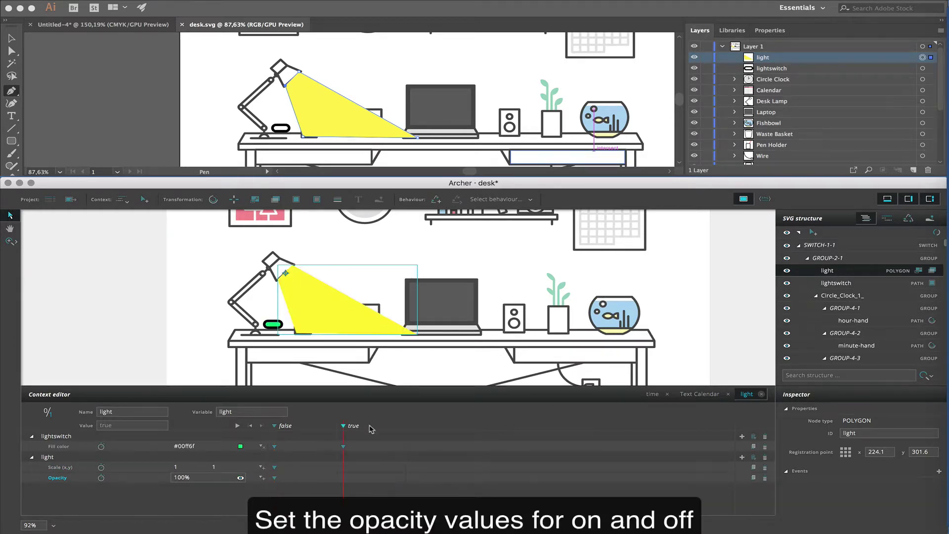
left_click(212, 477)
type("60")
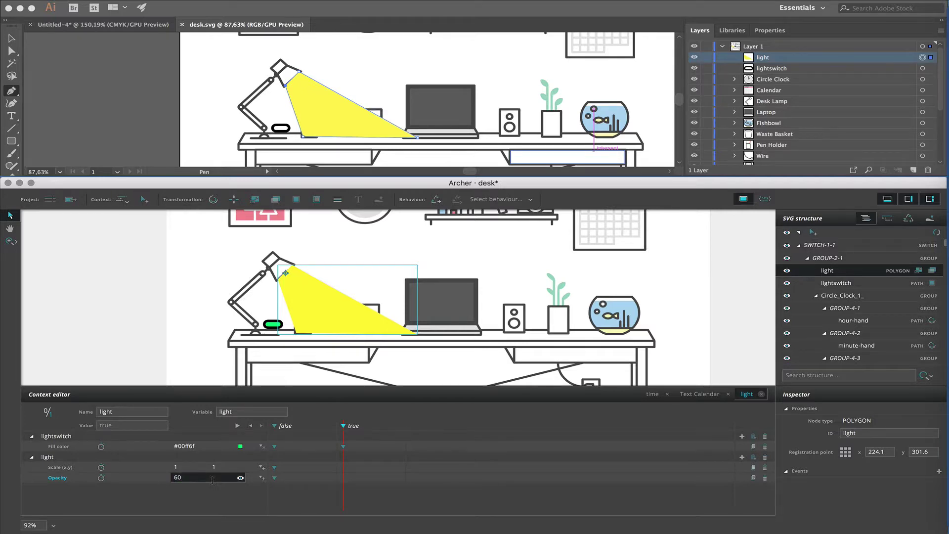
key("Return")
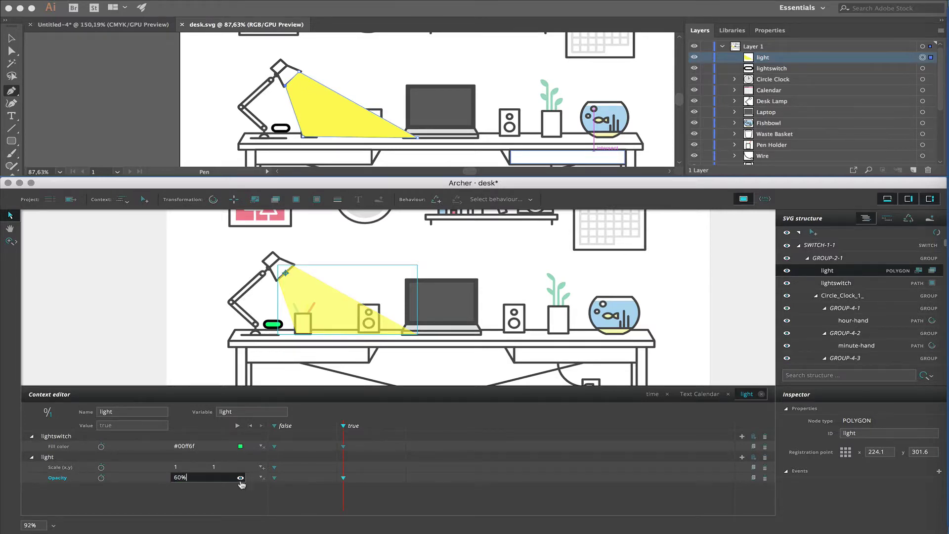
left_click(262, 467)
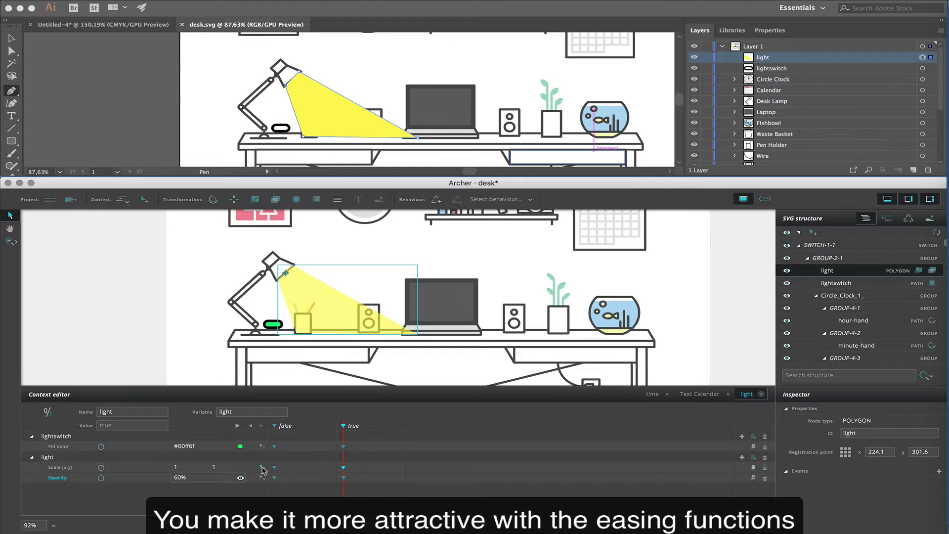
Step: Give the beam's Scale and Opacity 800 ms transitions and preview off and on
left_click(102, 467)
double_click(125, 466)
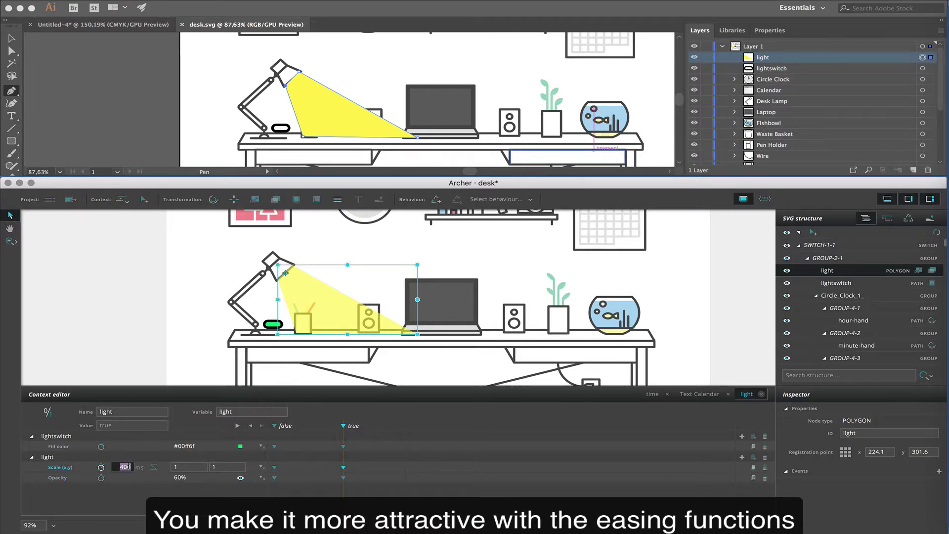
type("800")
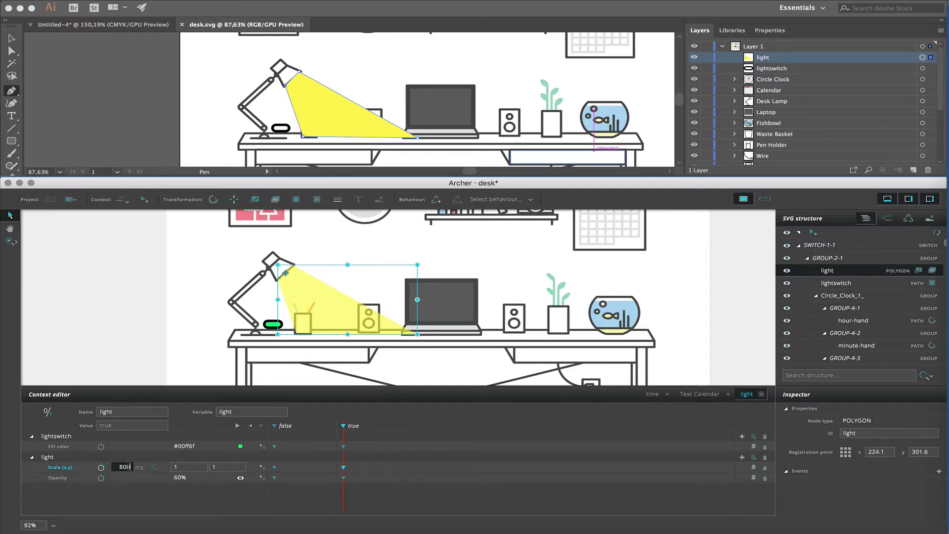
left_click(101, 478)
type("400")
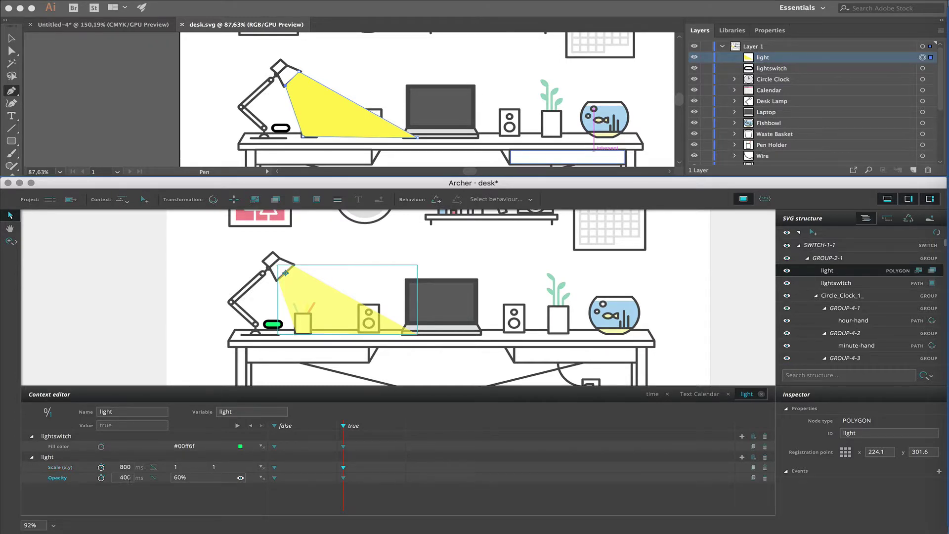
double_click(129, 478)
type("80")
left_click(286, 426)
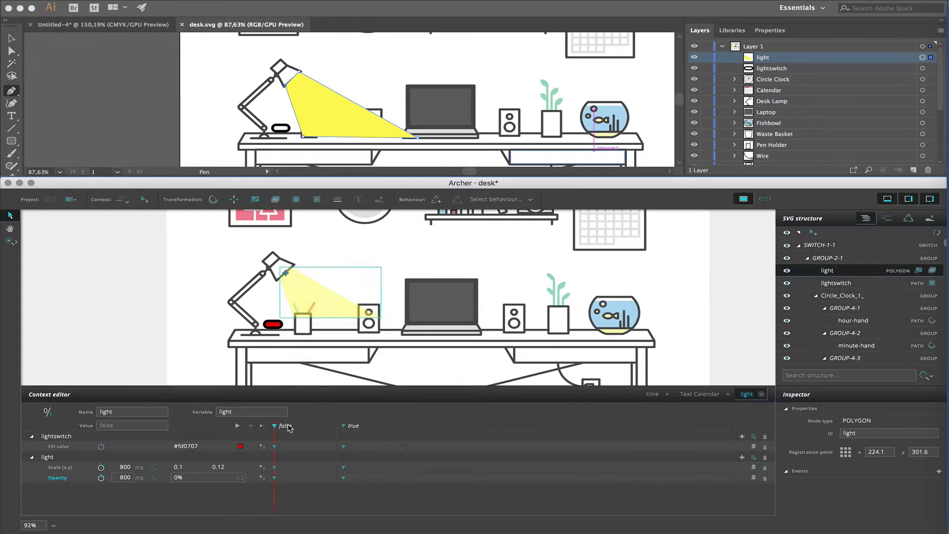
left_click(355, 426)
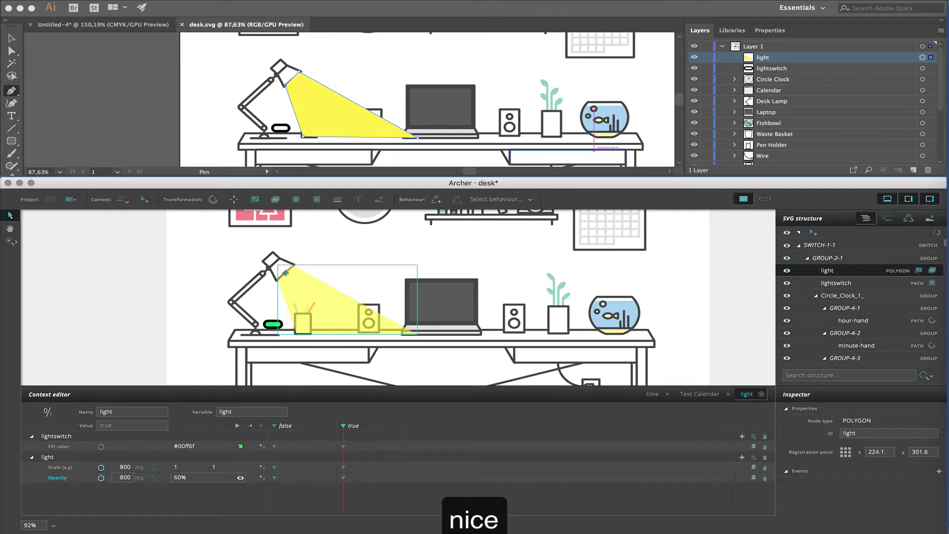
Step: Give the lightswitch Fill color an 800 ms transition and preview the toggle
left_click(101, 447)
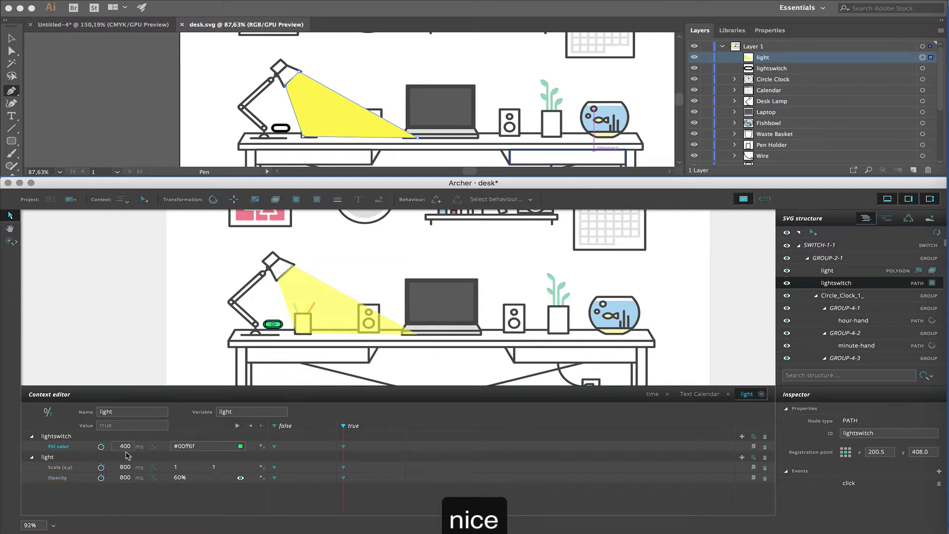
type("8")
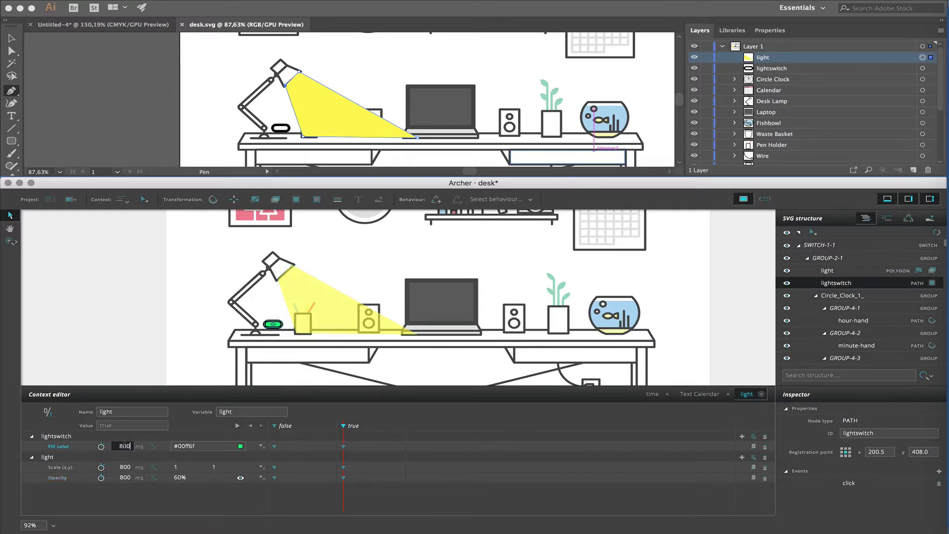
left_click(280, 429)
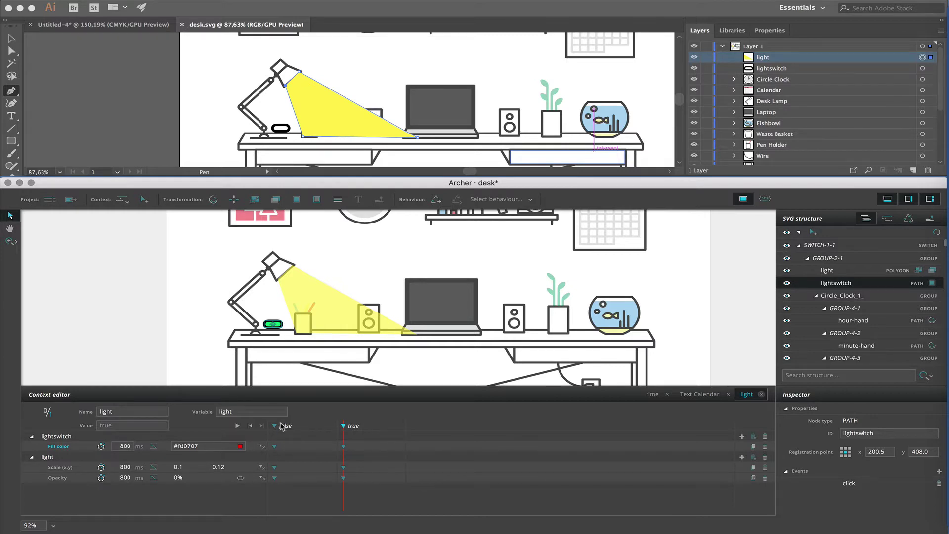
left_click(349, 424)
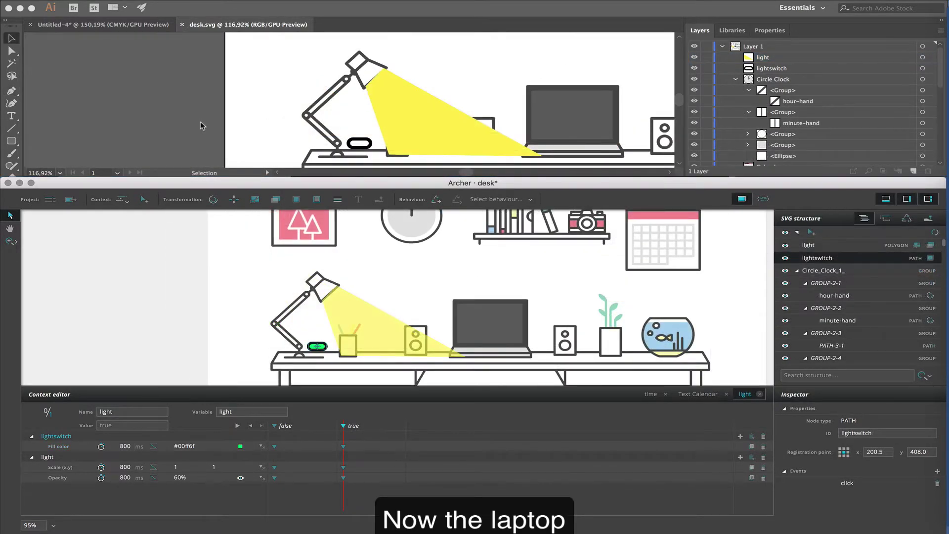
Step: Place an image onto the artwork and resize it to fit the laptop screen
left_click(202, 125)
key("super+0")
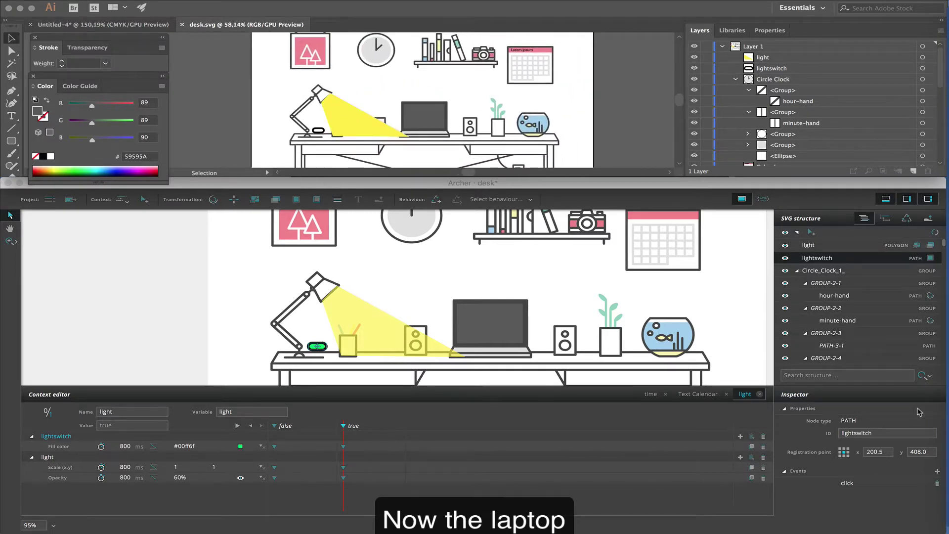
left_click_drag(919, 411, 432, 93)
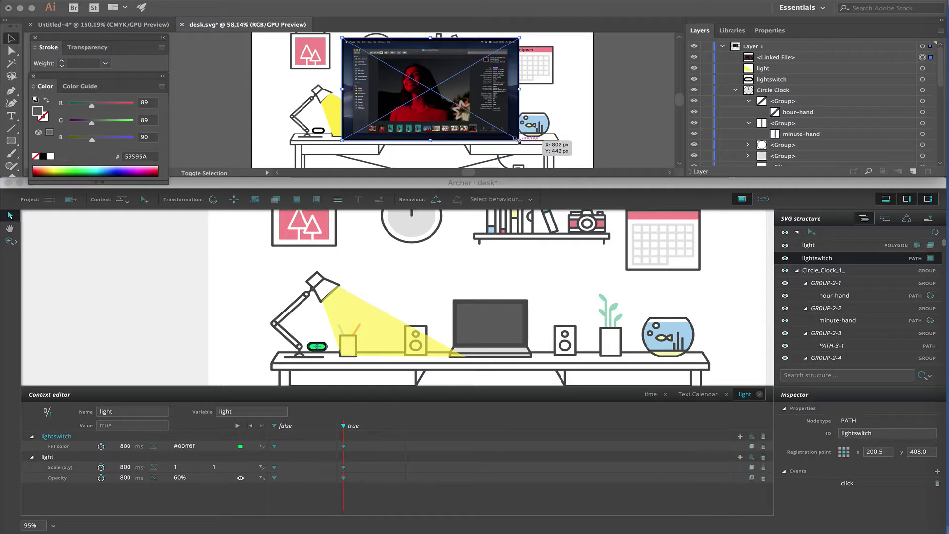
mouse_move(517, 140)
left_mouse_down()
mouse_move(400, 70)
mouse_move(422, 121)
left_mouse_up()
scroll(421, 122, "up", 2)
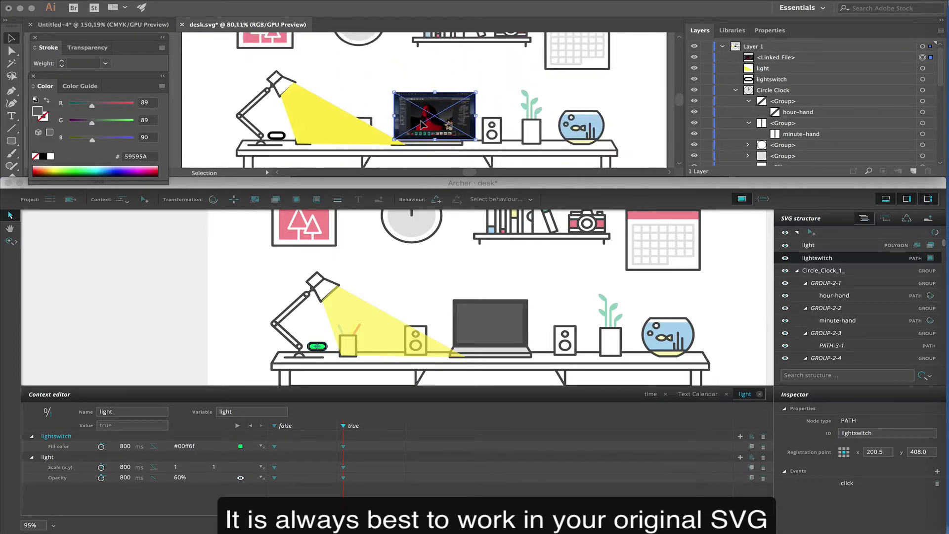
scroll(422, 122, "up", 2)
scroll(421, 121, "up", 2)
left_click_drag(491, 121, 489, 108)
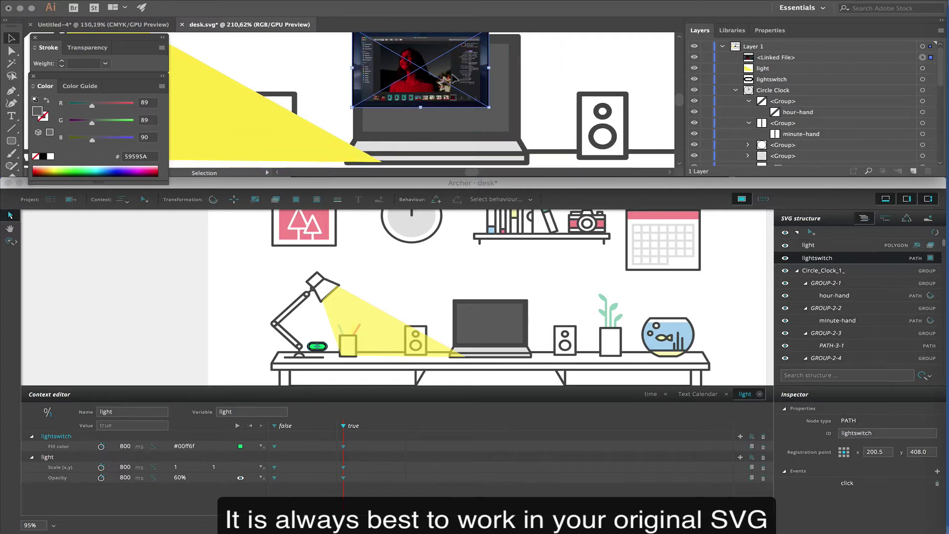
left_click_drag(420, 69, 435, 87)
Step: Name the image layer image and move it into the Laptop group
double_click(770, 57)
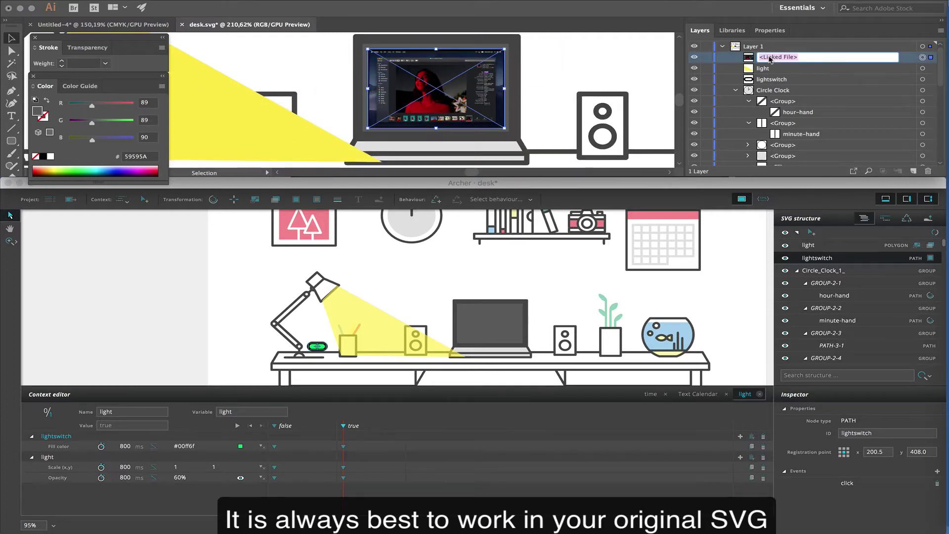
type("image")
key("Return")
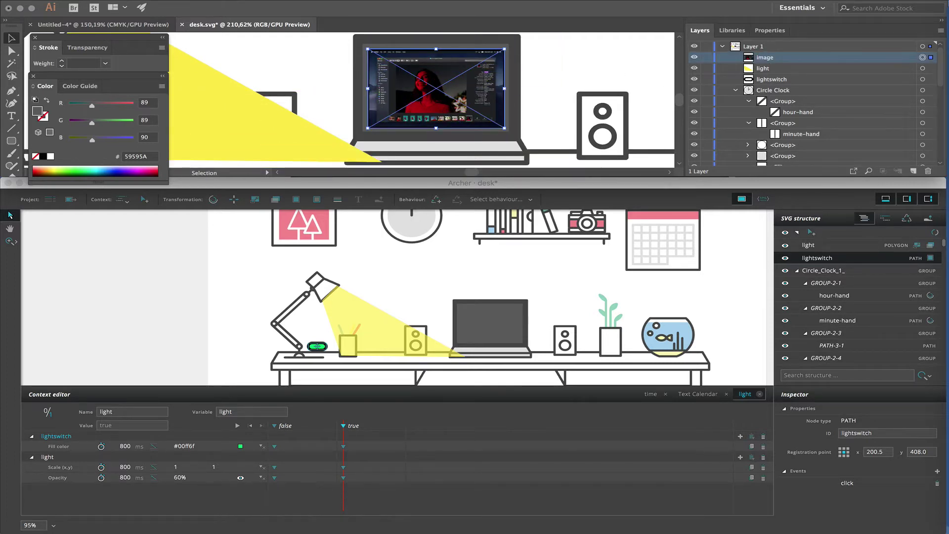
left_click(736, 89)
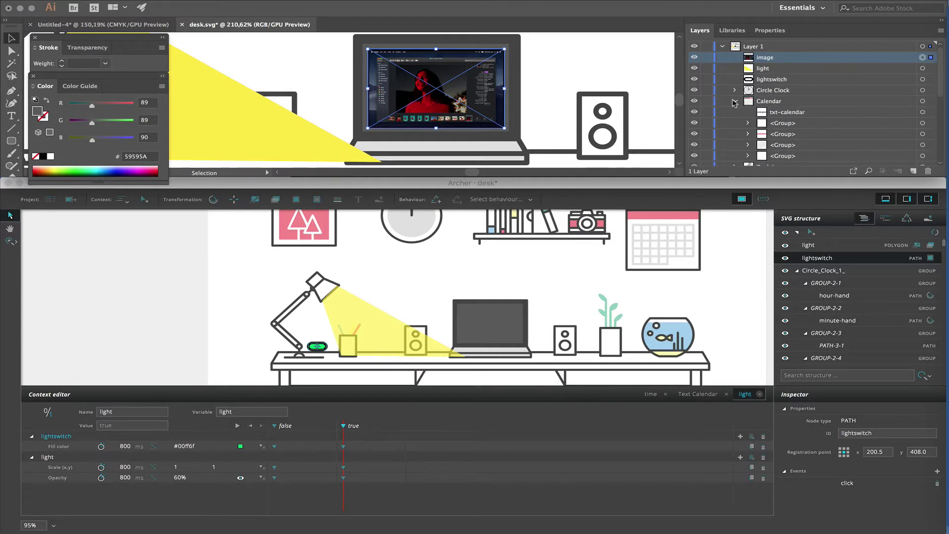
left_click(736, 123)
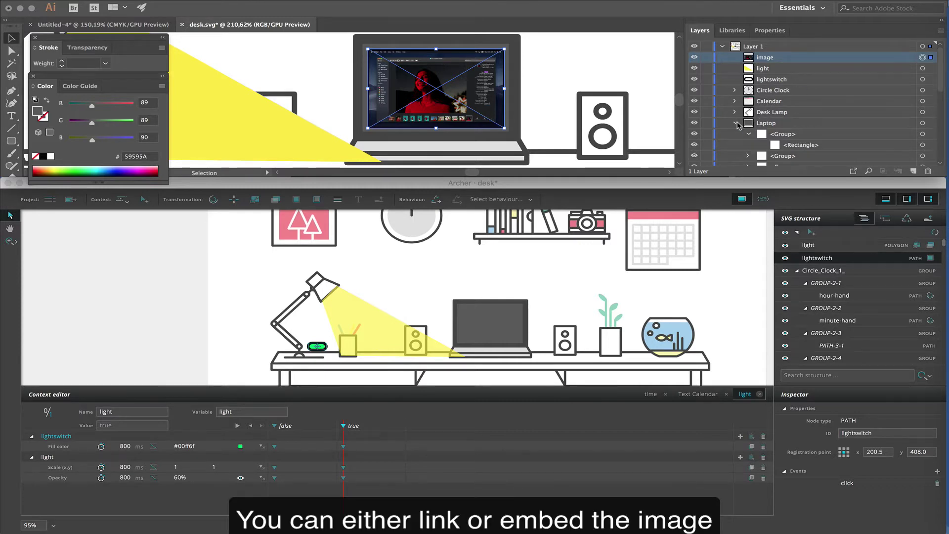
left_click_drag(768, 58, 762, 148)
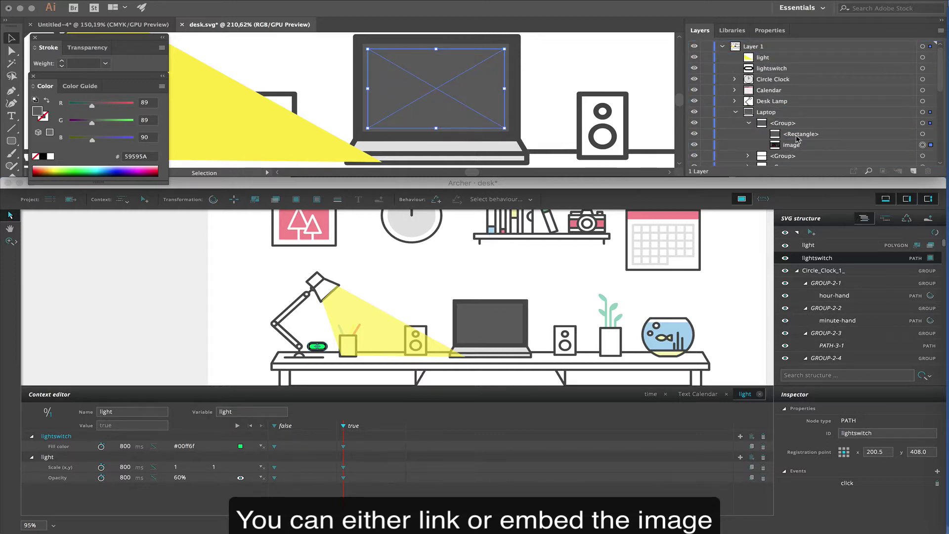
Step: Rename the laptop's rectangle layer to screen and save desk.svg
double_click(795, 134)
type("screen")
key("Return")
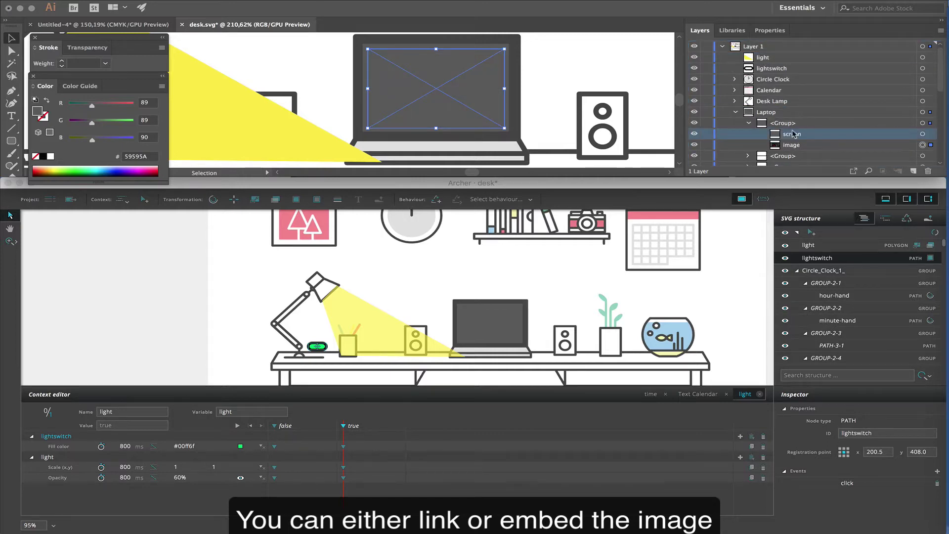
left_click(99, 1)
left_click(111, 71)
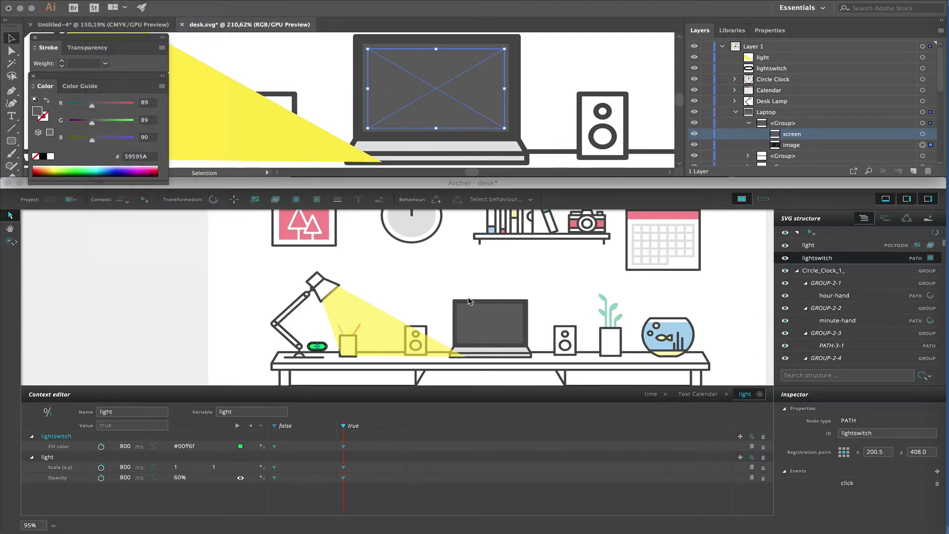
left_click(791, 297)
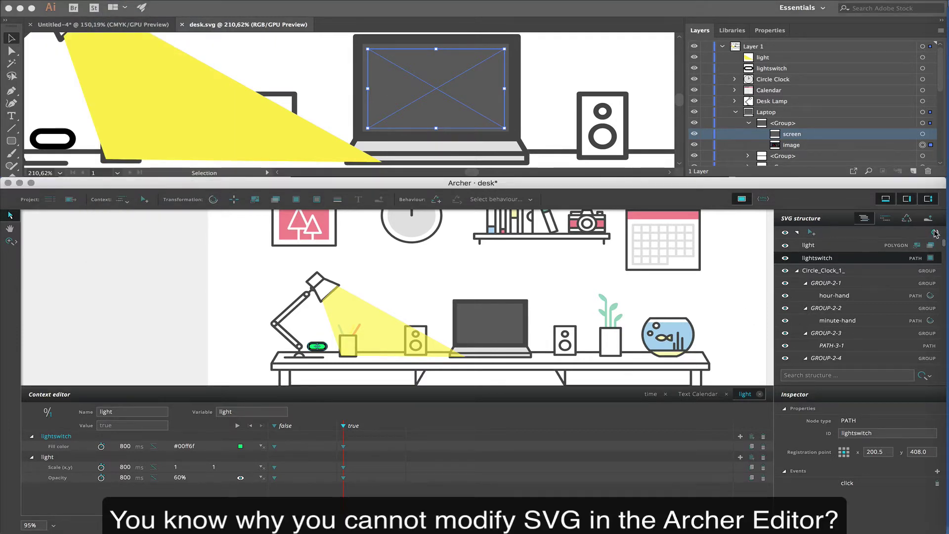
Step: Reload the SVG in Archer and select the laptop's screen rectangle
left_click(934, 232)
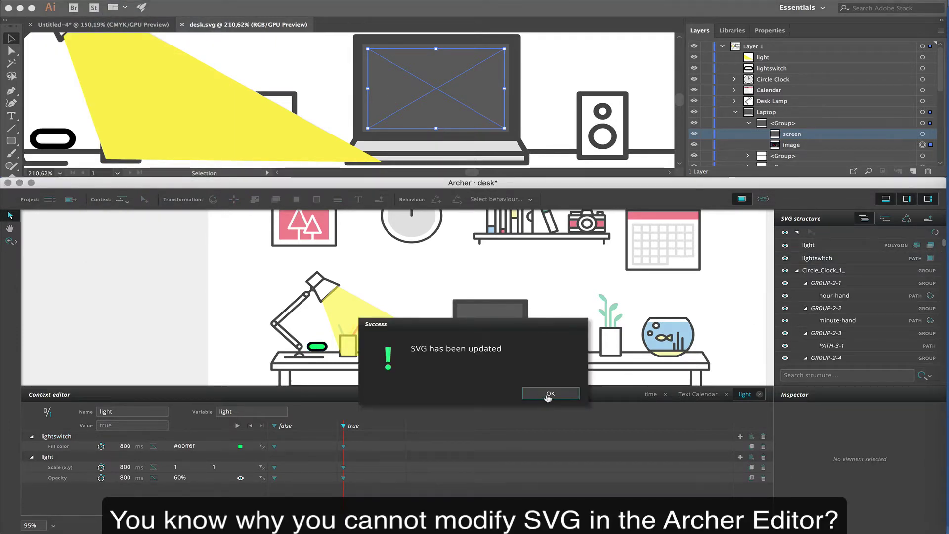
left_click(544, 395)
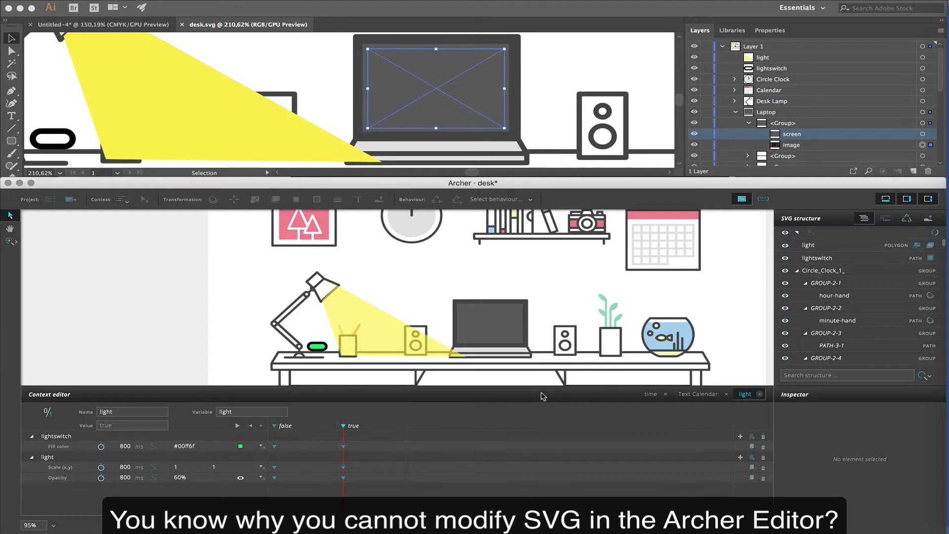
left_click(796, 270)
left_click(796, 282)
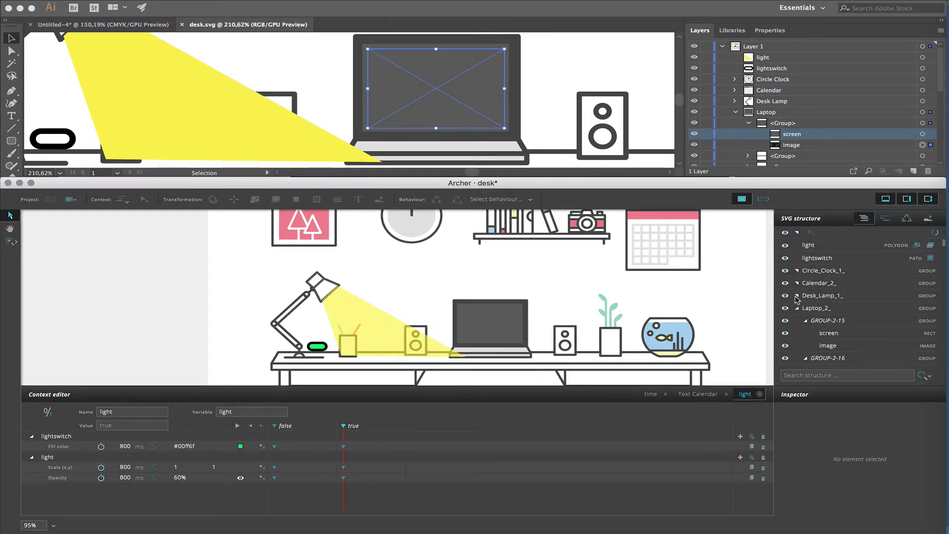
left_click(829, 333)
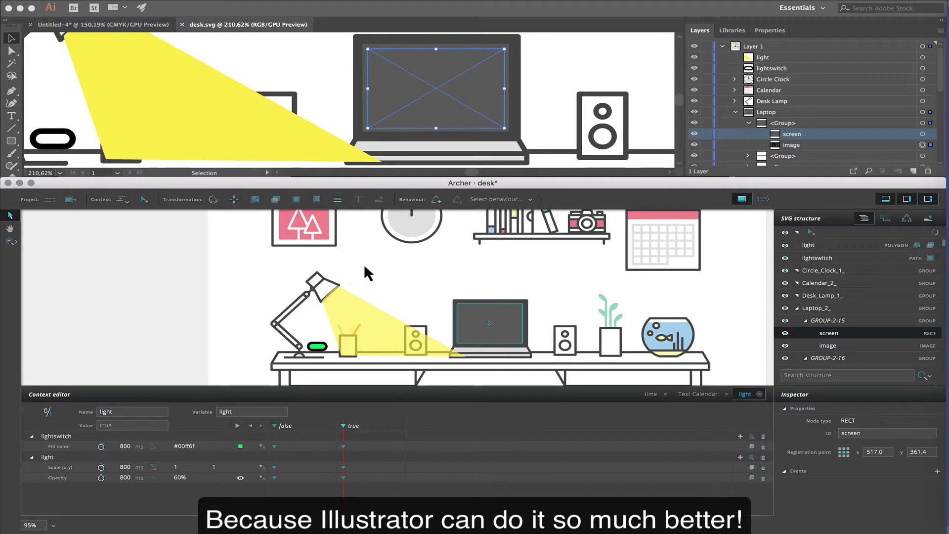
Step: Create a context named laptop for the screen with a startup value
left_click(276, 199)
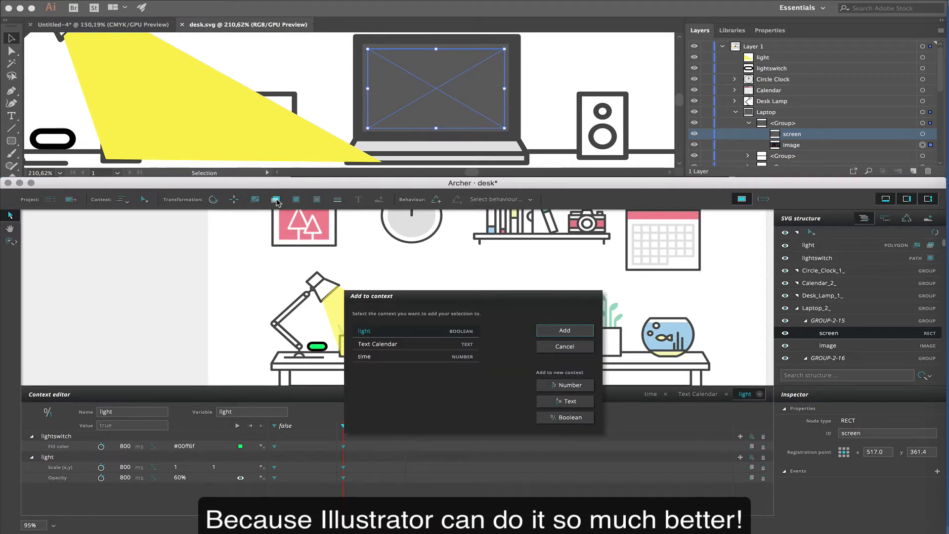
left_click(570, 401)
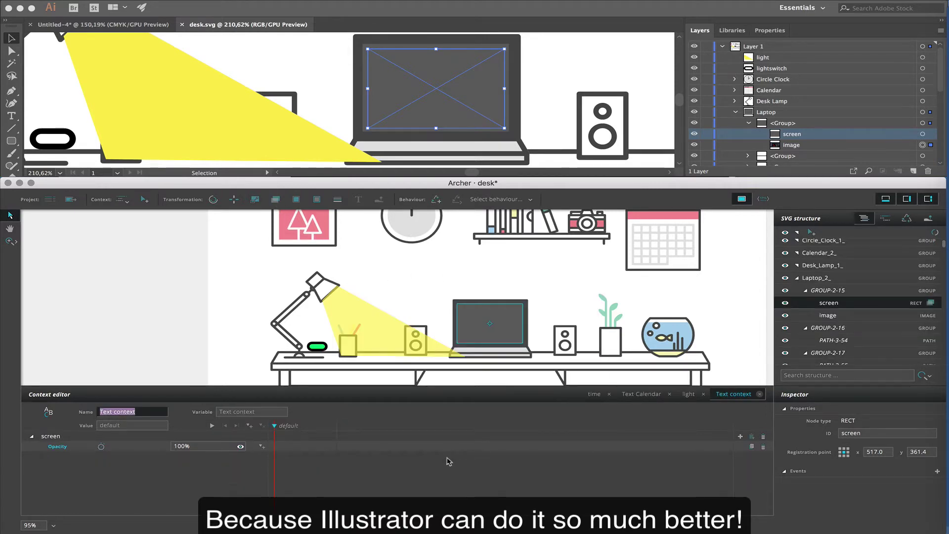
type("laptop")
key("Tab")
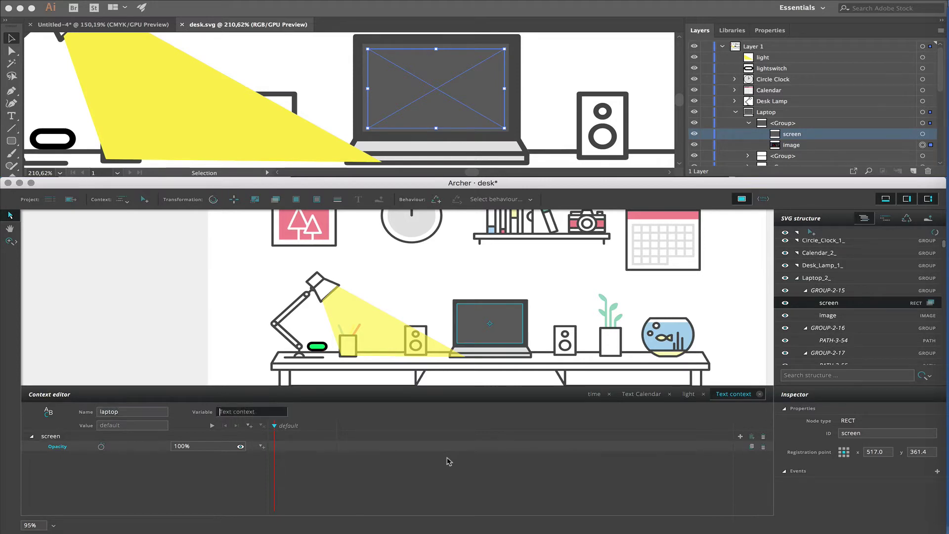
left_click(249, 426)
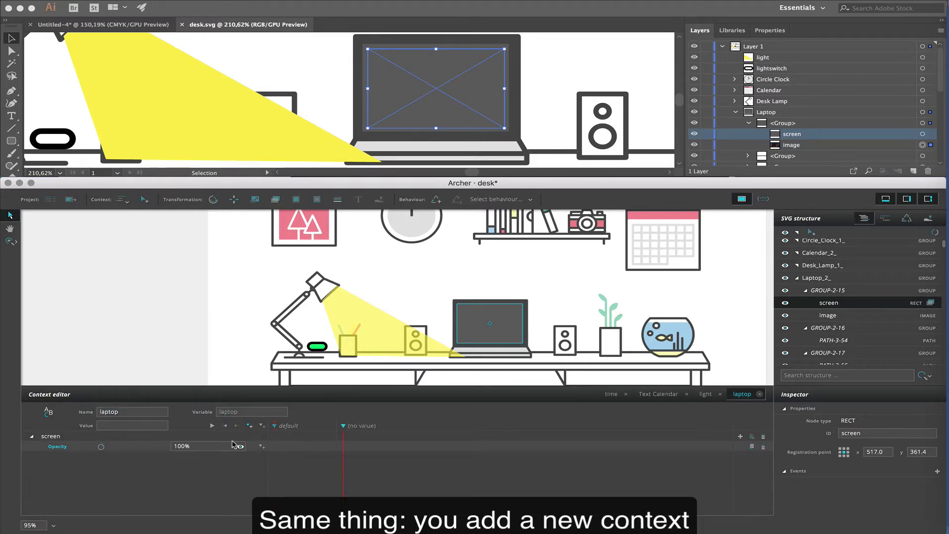
left_click(153, 426)
type("startup")
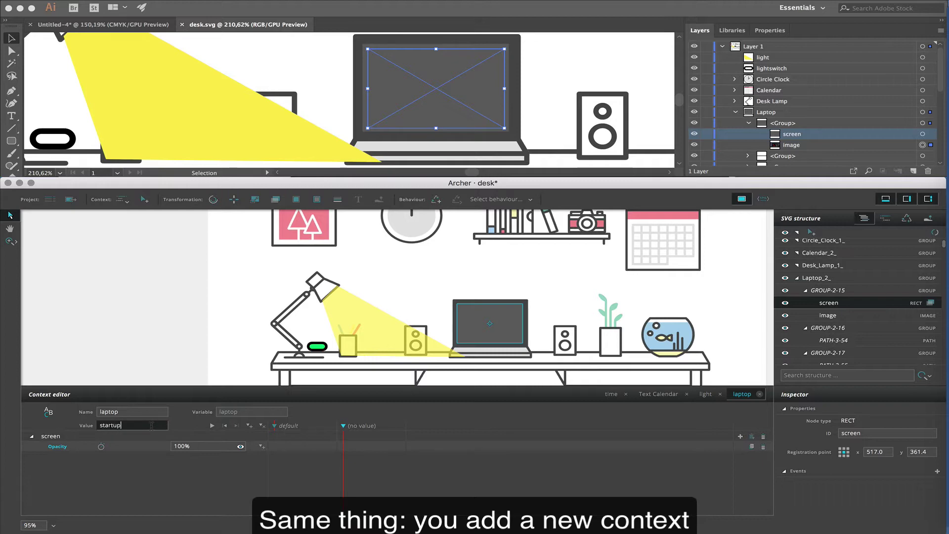
key("Return")
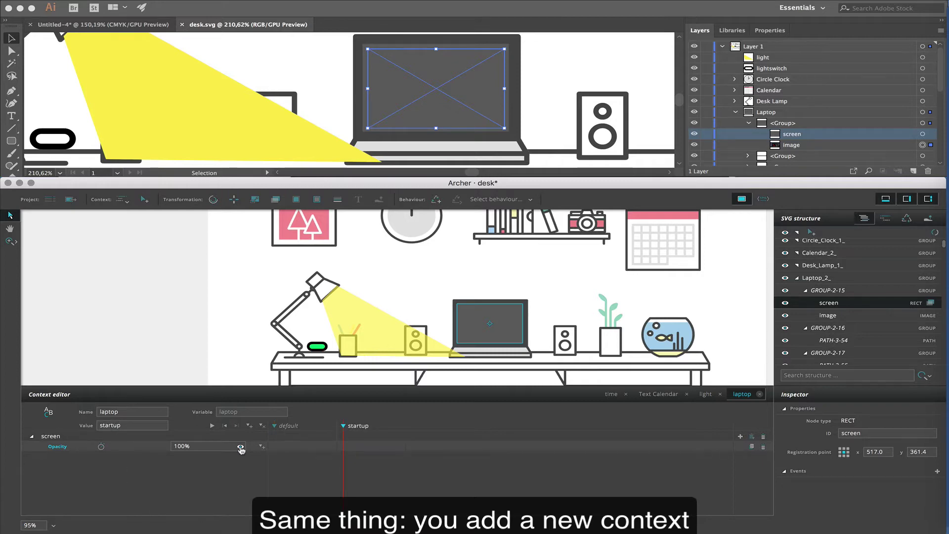
Step: Set the screen to 0% opacity at startup, save, and show the image assets
left_click(240, 447)
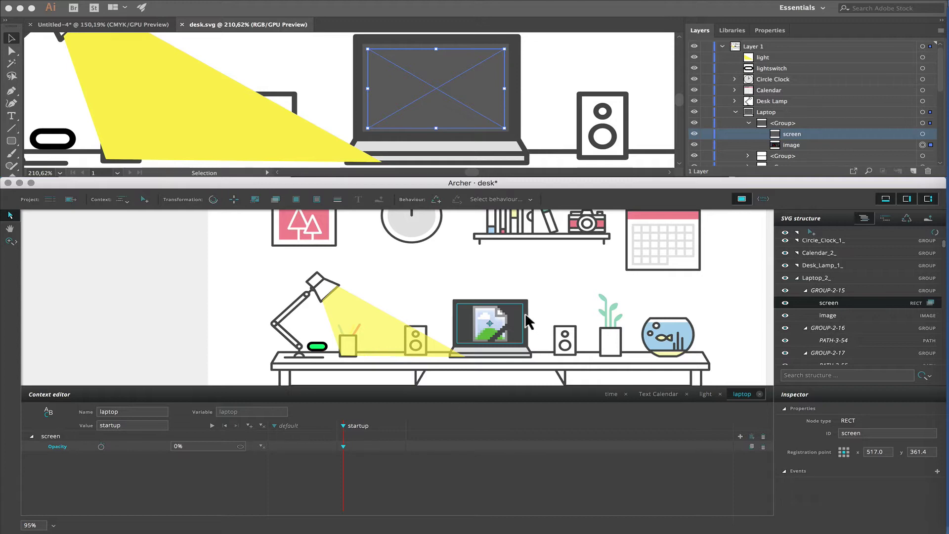
key("ctrl+s")
left_click(927, 218)
Step: Import archer01.jpg from the tmpScreenshots folder as a new asset
left_click(935, 234)
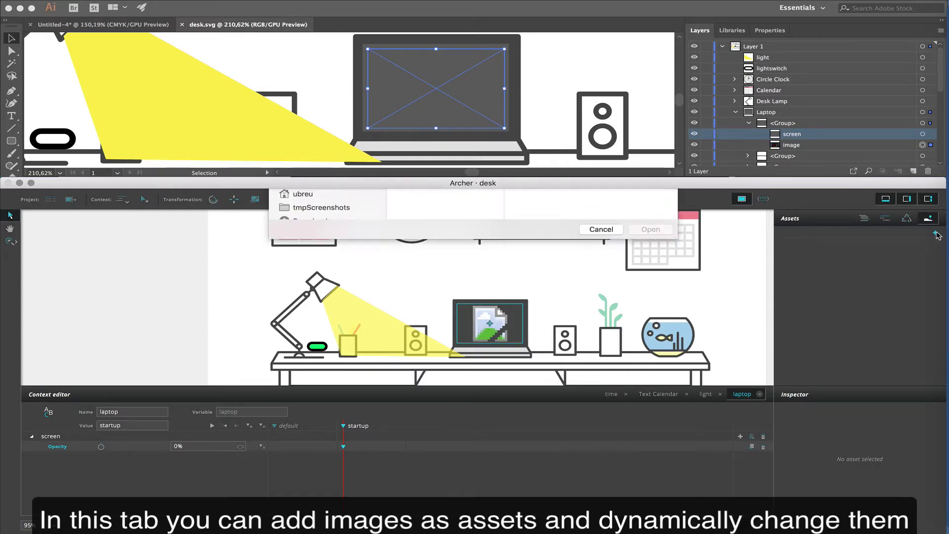
left_click(297, 390)
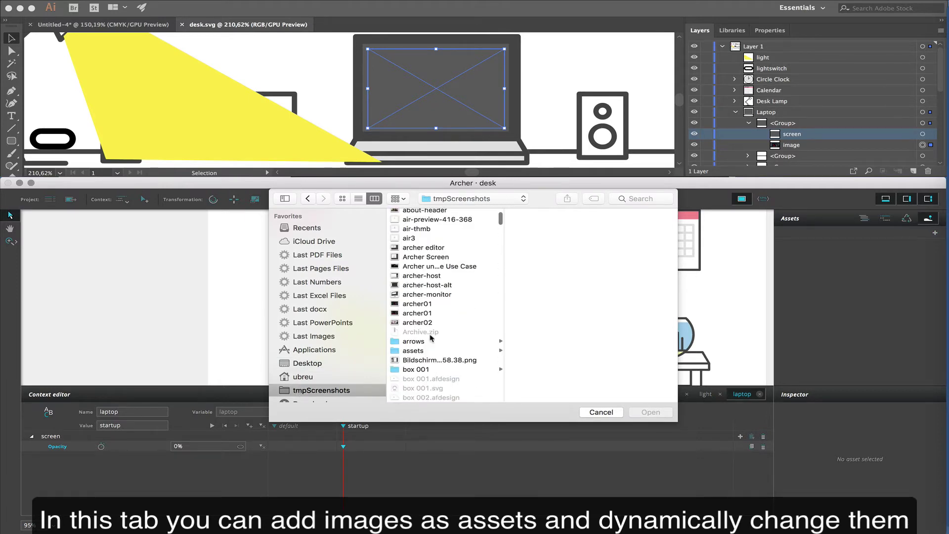
left_click(415, 303)
left_click(650, 411)
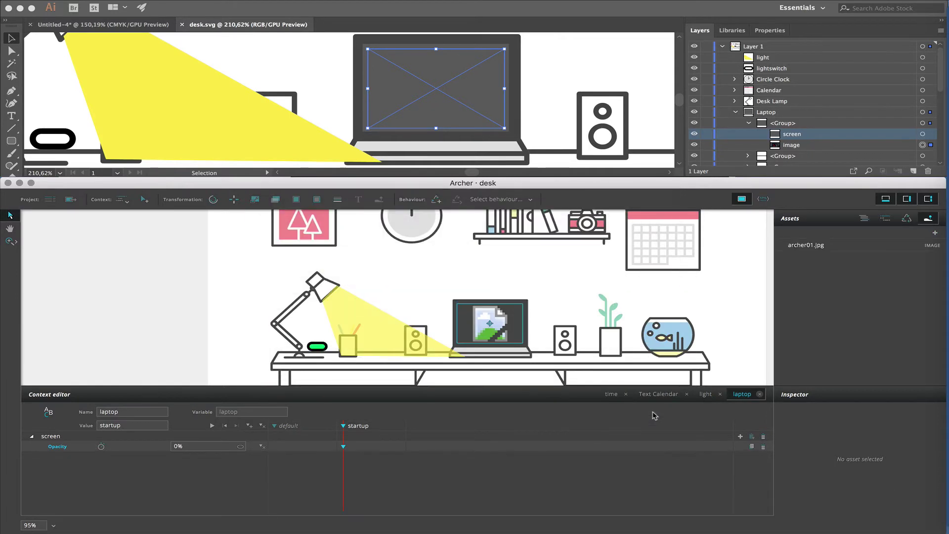
Step: Add the laptop's image element to the laptop context, showing archer01.jpg at startup
left_click(863, 221)
left_click(808, 345)
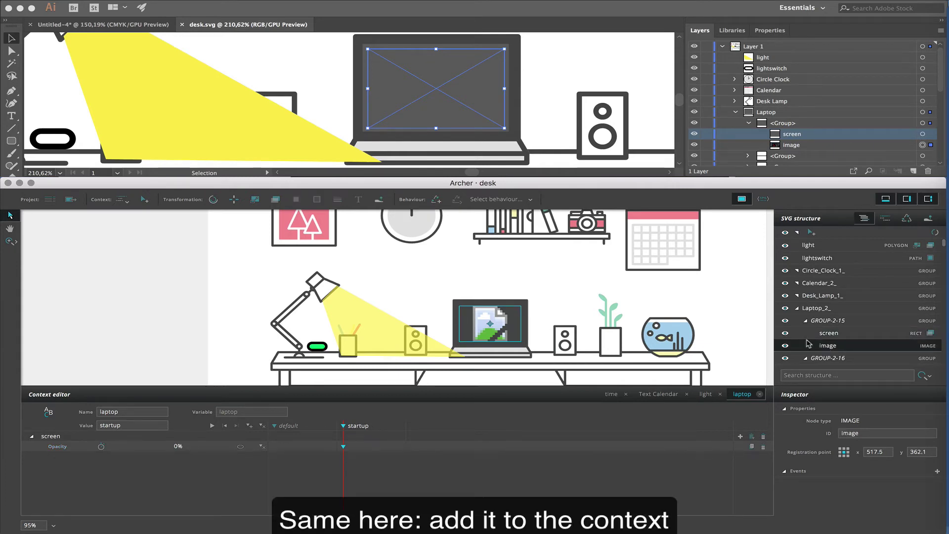
left_click(379, 200)
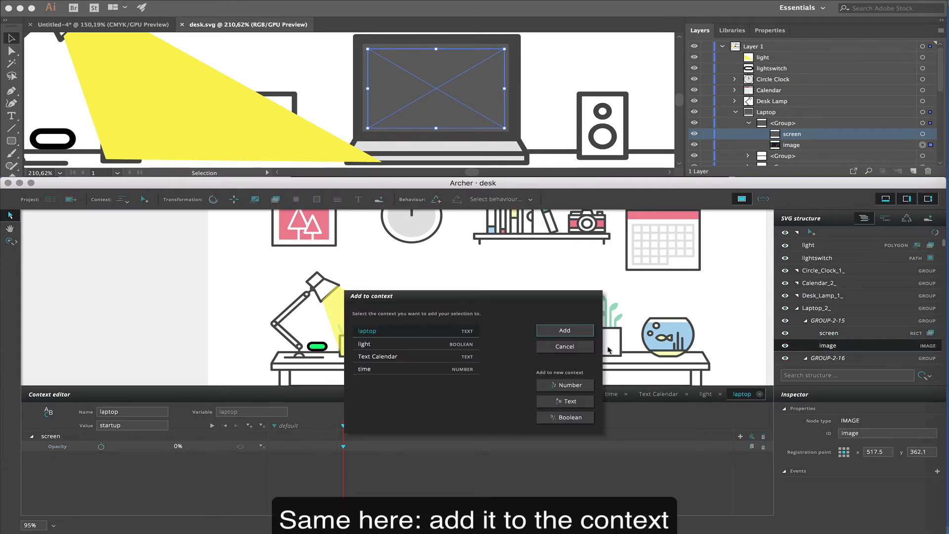
left_click(565, 331)
left_click(213, 467)
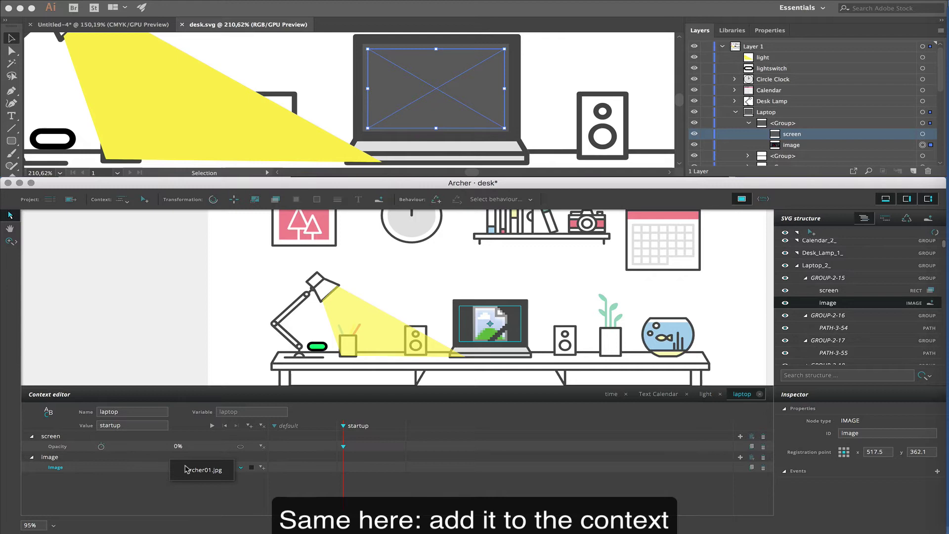
left_click(225, 473)
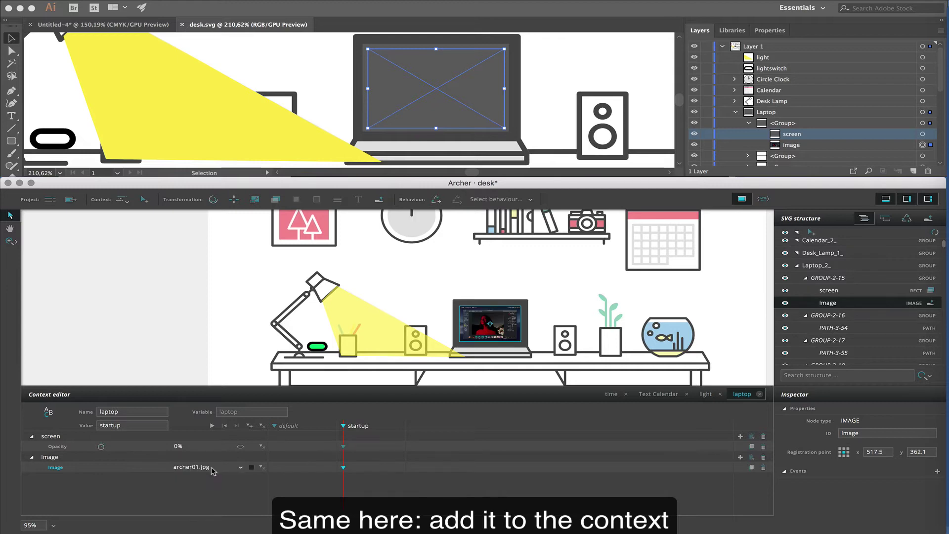
Step: Add a new state to the laptop context named work
left_click(250, 425)
left_click(152, 424)
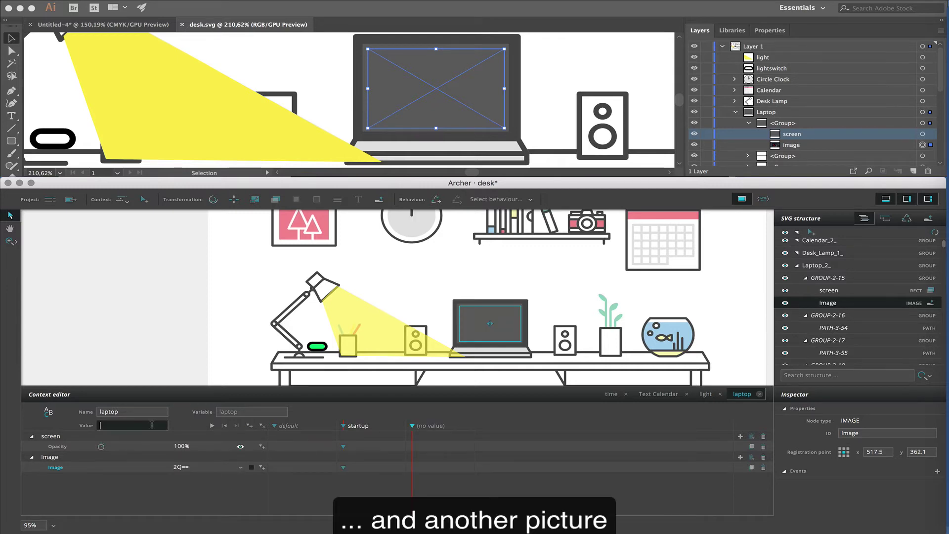
type("work")
Step: Confirm the work state name and import archer02.png as a new asset
left_click(929, 220)
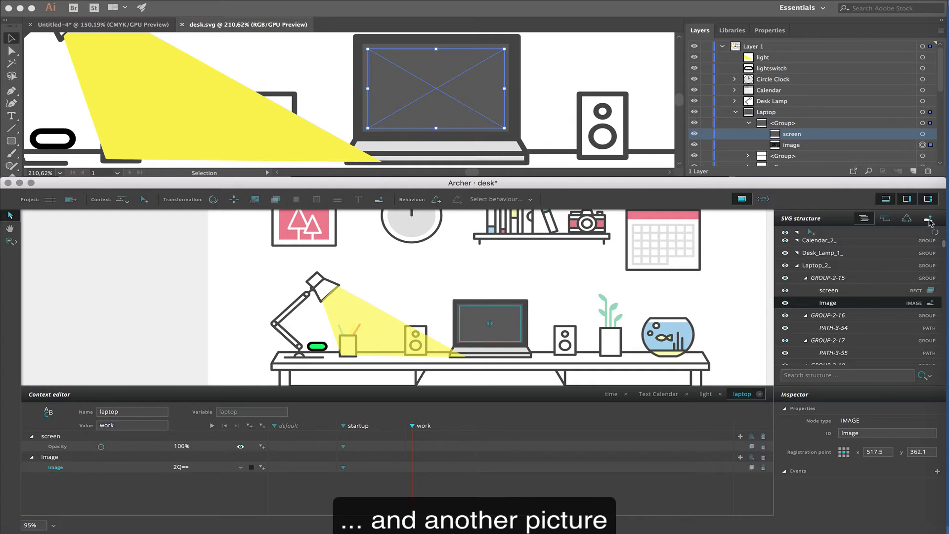
left_click(936, 234)
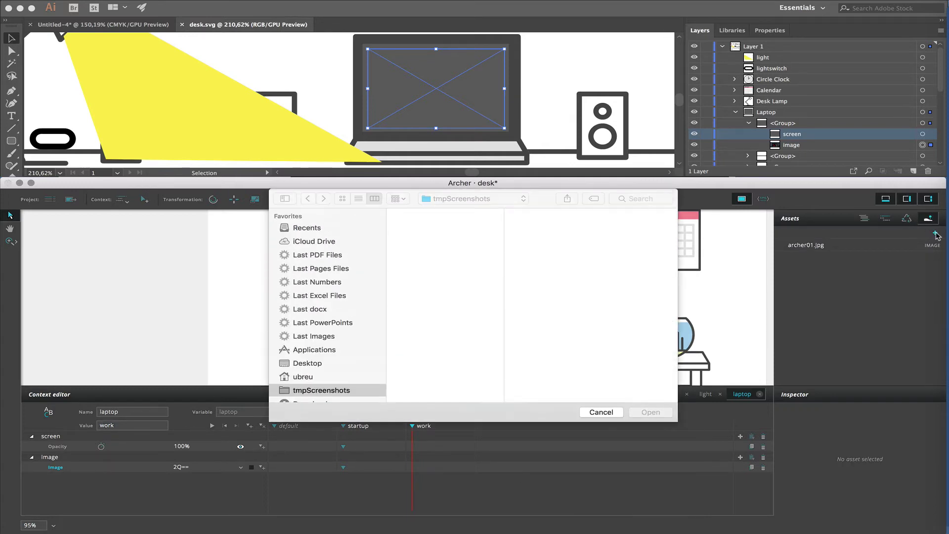
scroll(439, 335, "down", 10)
left_click(425, 267)
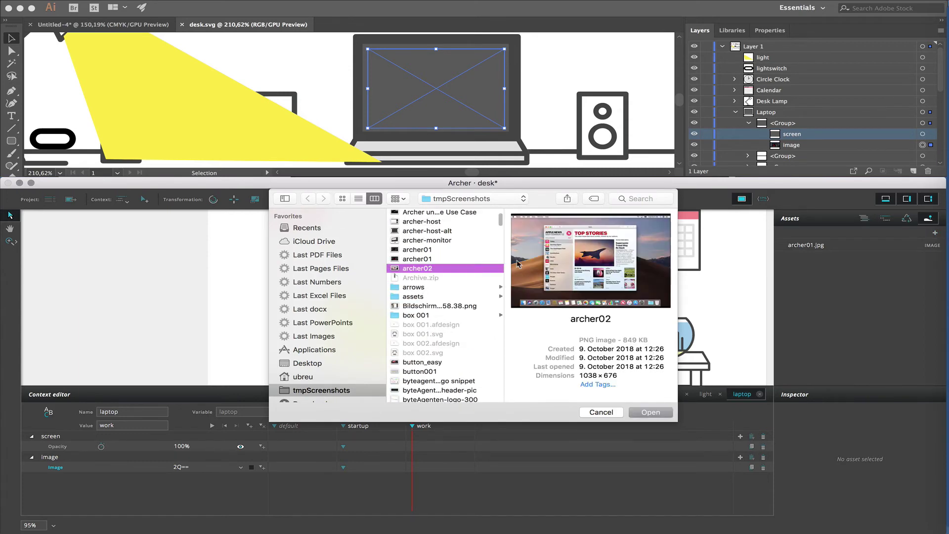
left_click(650, 412)
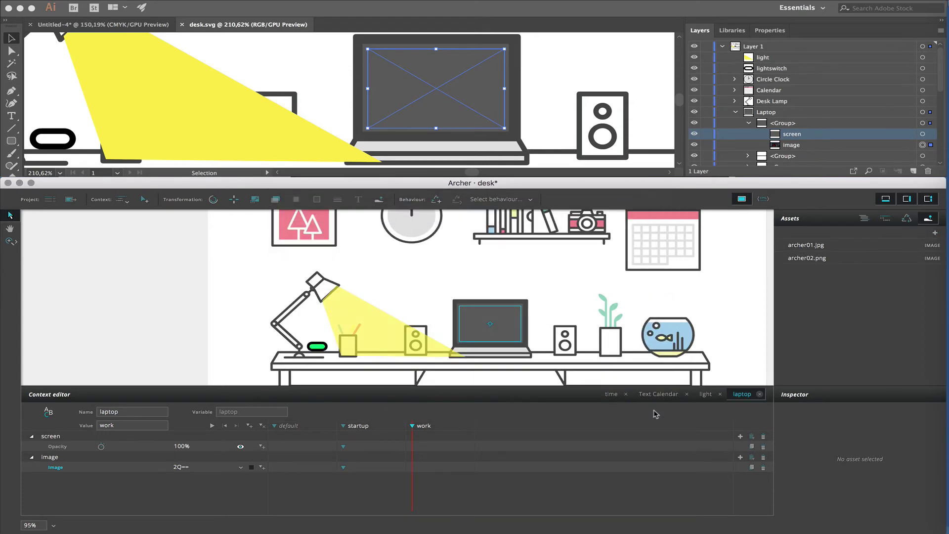
Step: In the work state show archer02.png with screen opacity 0%, previewing the states
left_click(239, 468)
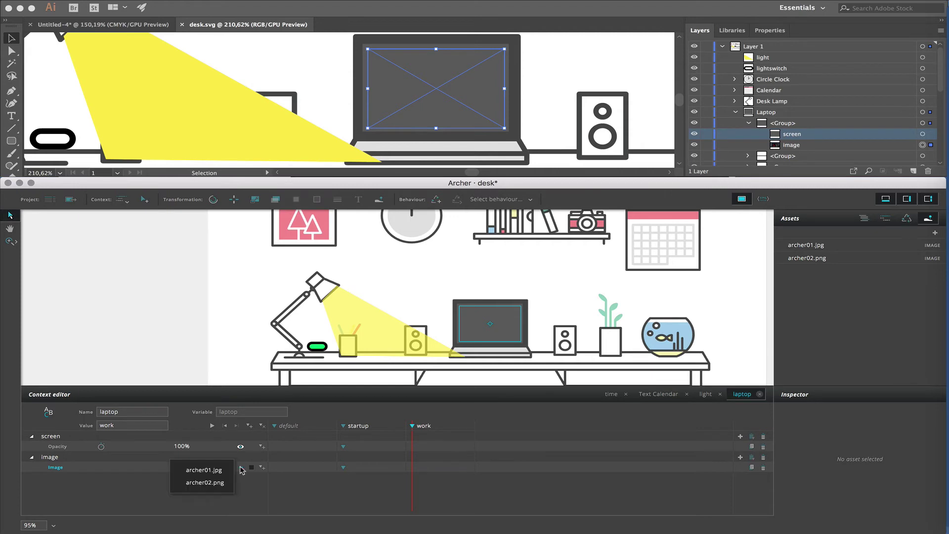
left_click(215, 482)
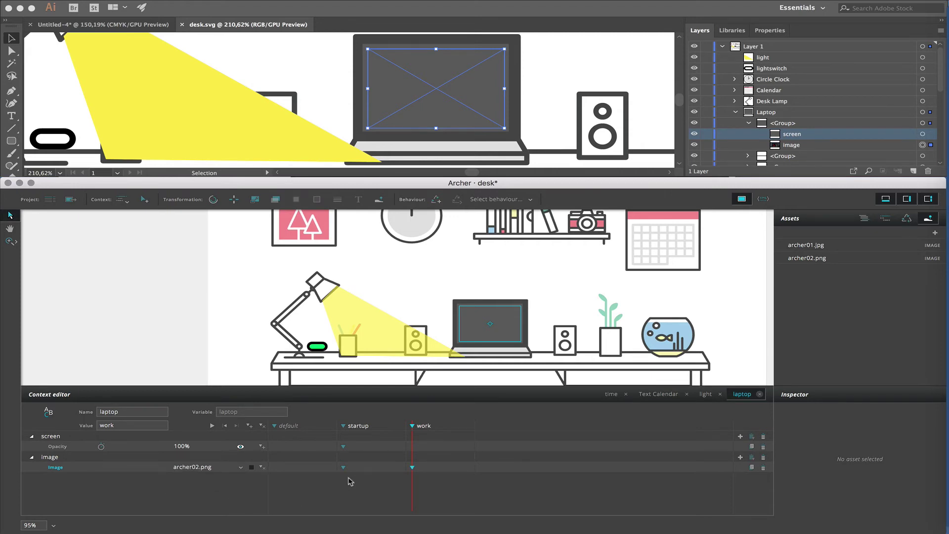
left_click(239, 448)
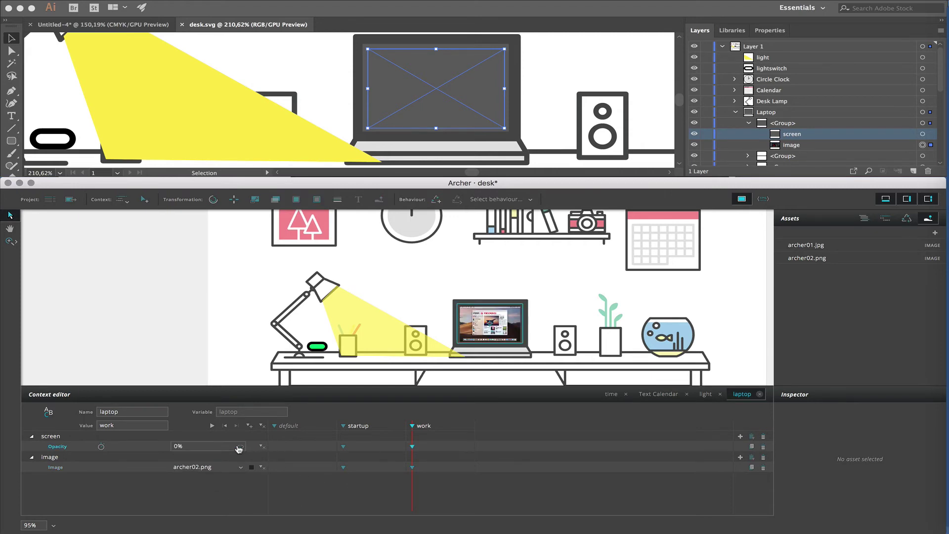
left_click(358, 425)
left_click(323, 428)
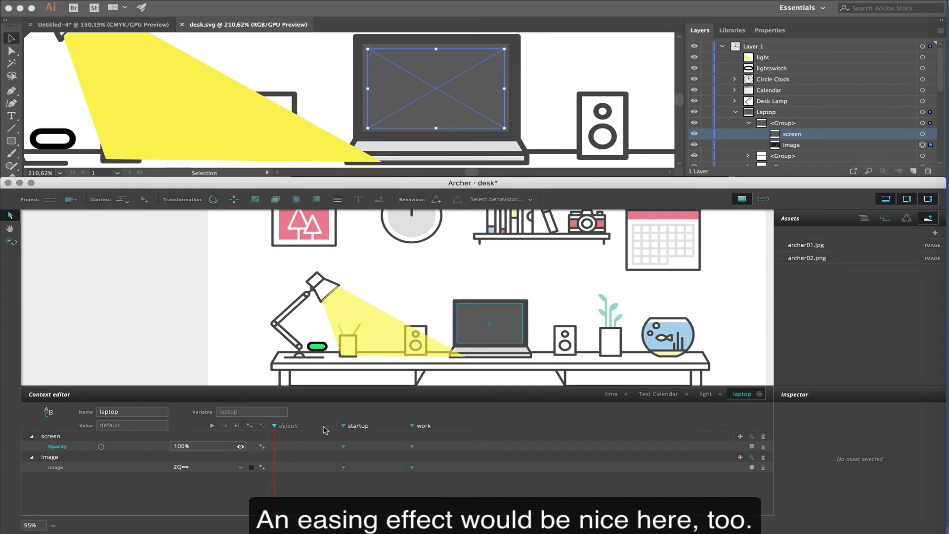
left_click(357, 426)
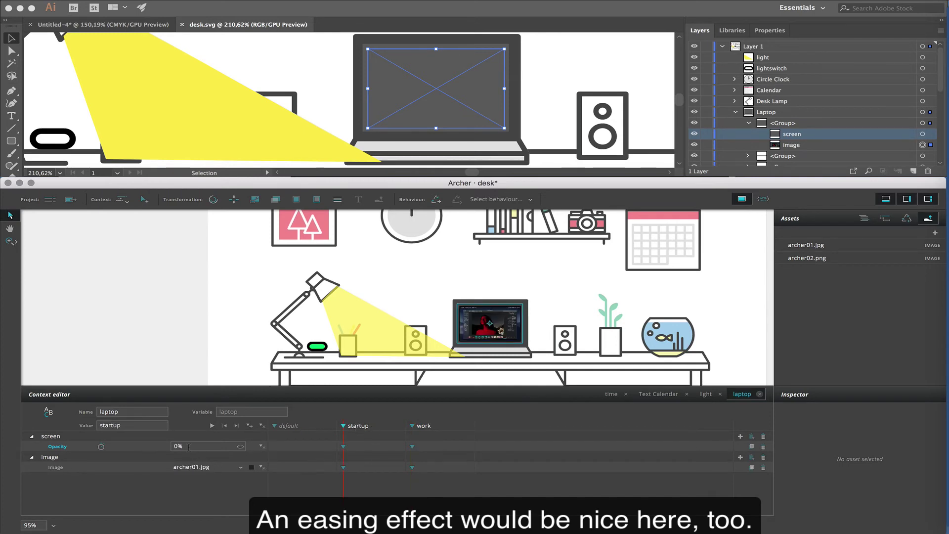
Step: Give the screen opacity change a 600 ms timed fade and preview the work state
left_click(100, 446)
double_click(120, 446)
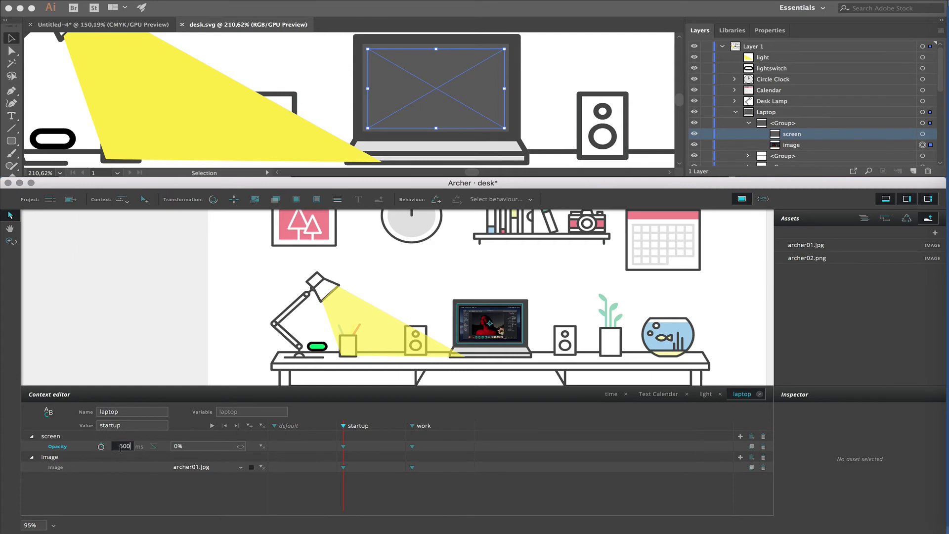
left_click(296, 427)
left_click(419, 427)
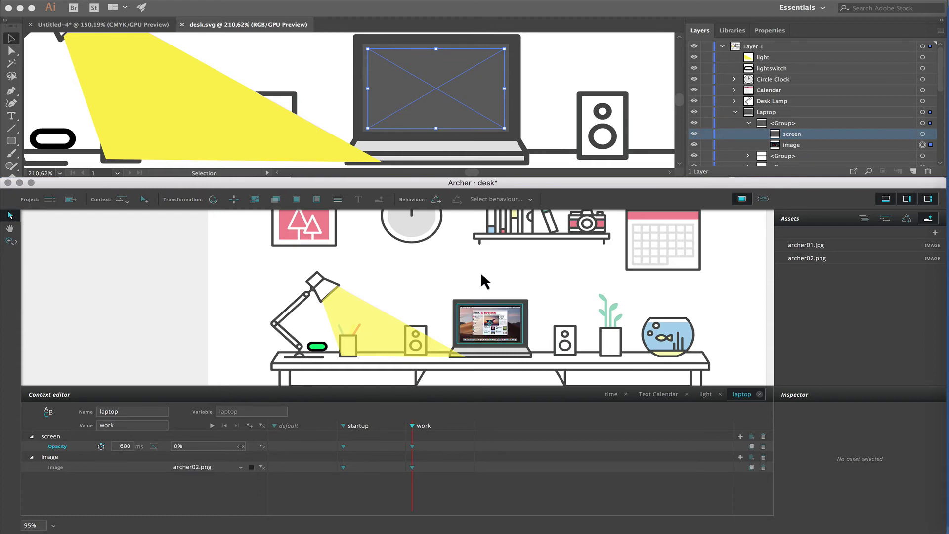
scroll(478, 299, "down", 3)
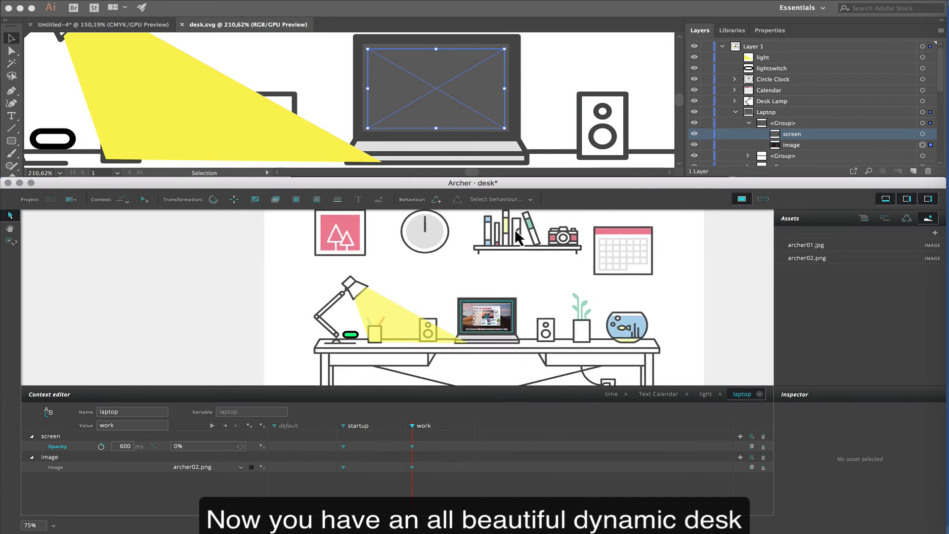
Step: Enlarge the Archer window to fill the screen and zoom to fit the whole desk
left_click_drag(513, 178, 514, 22)
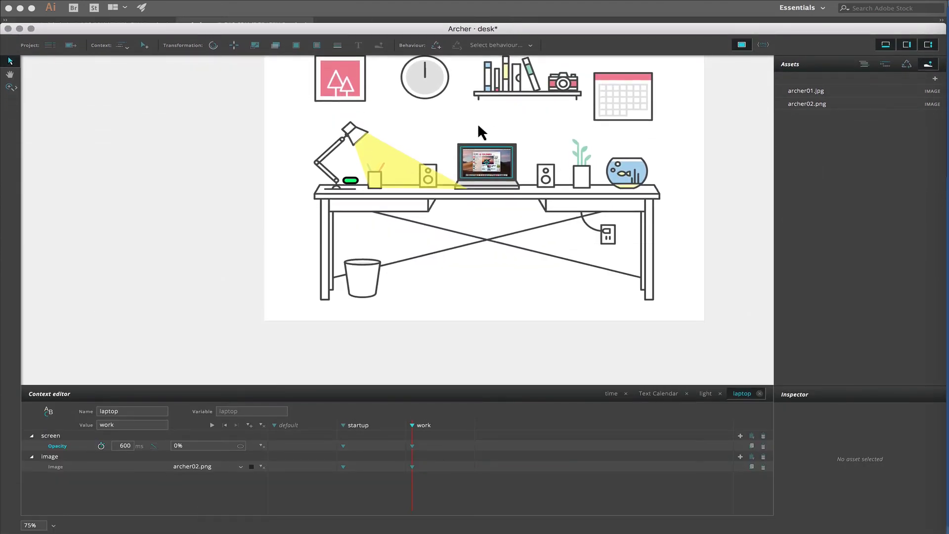
left_click(53, 526)
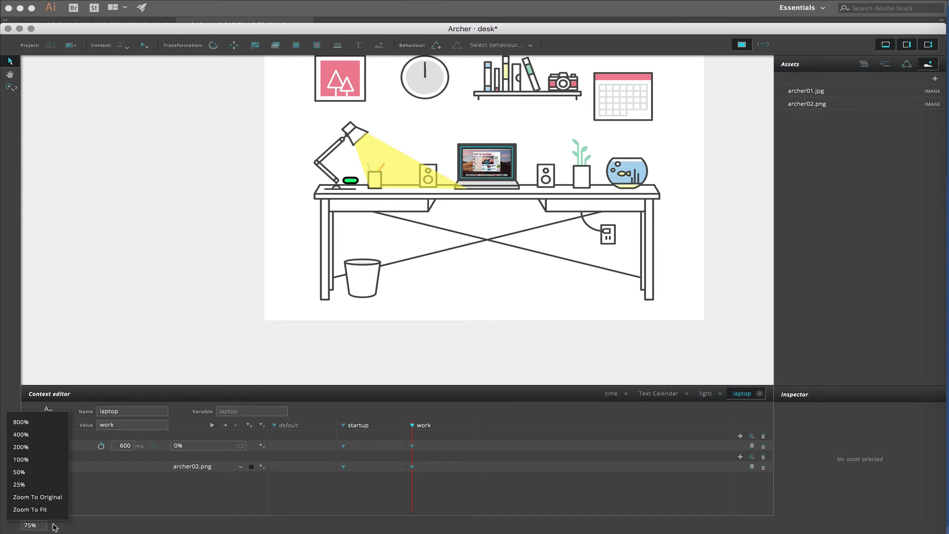
left_click(45, 509)
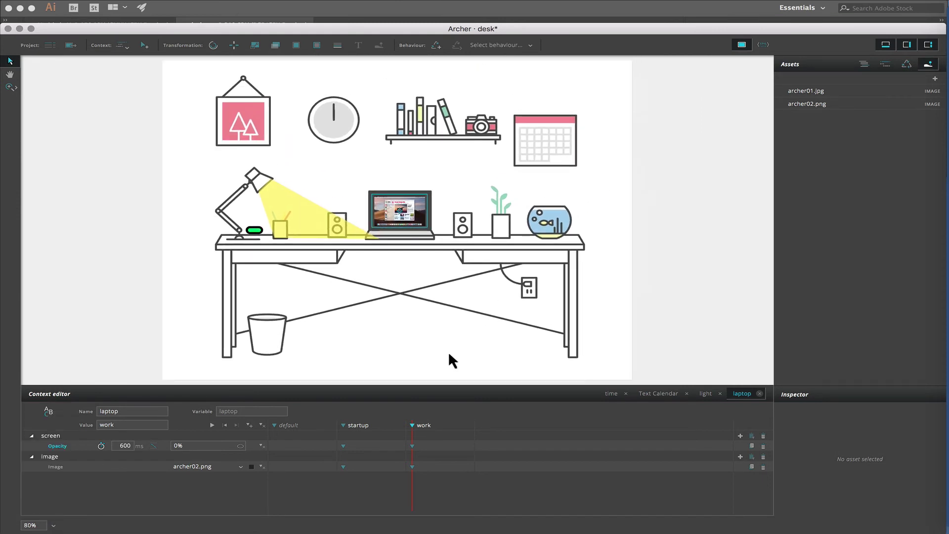
Step: Preview the clock hands turning, the calendar showing Monday, and the lamp switching off
left_click(611, 398)
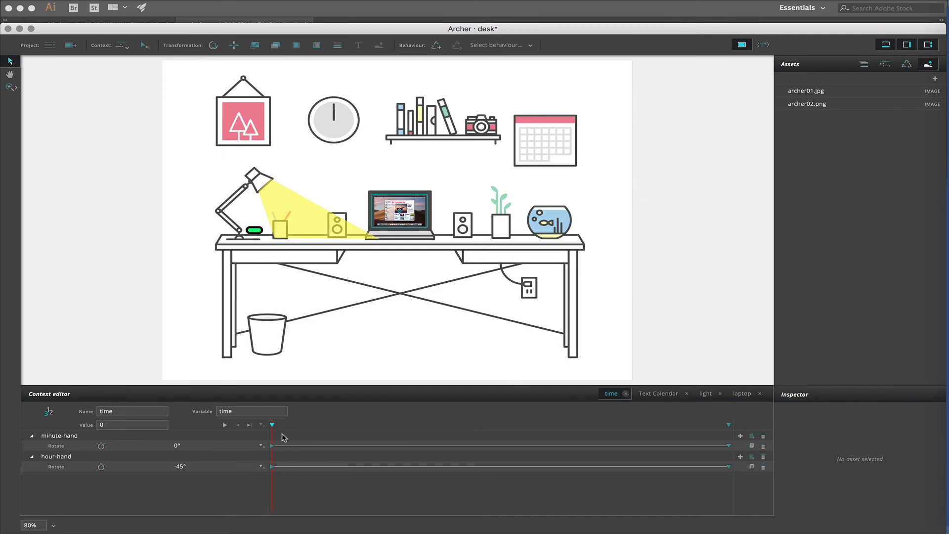
left_click_drag(284, 437, 459, 428)
left_click(660, 394)
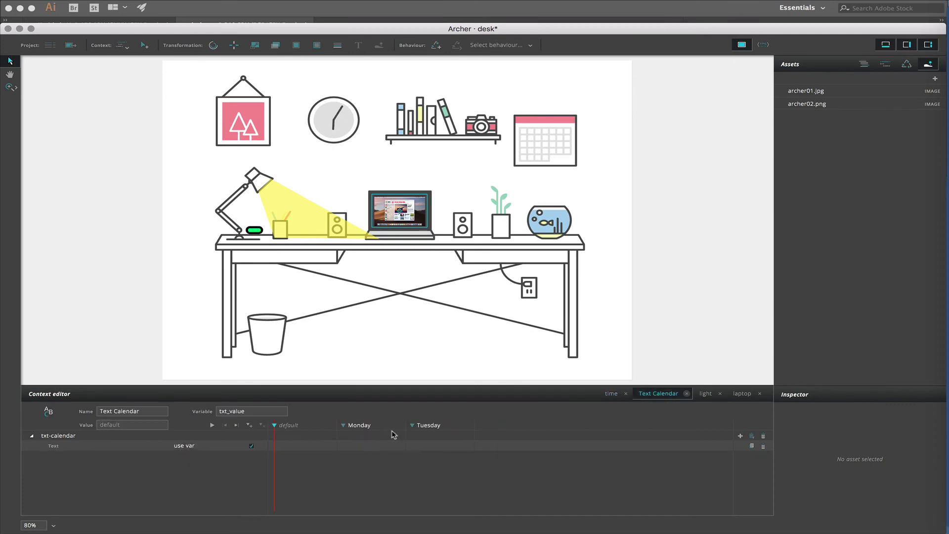
left_click(359, 426)
left_click(705, 394)
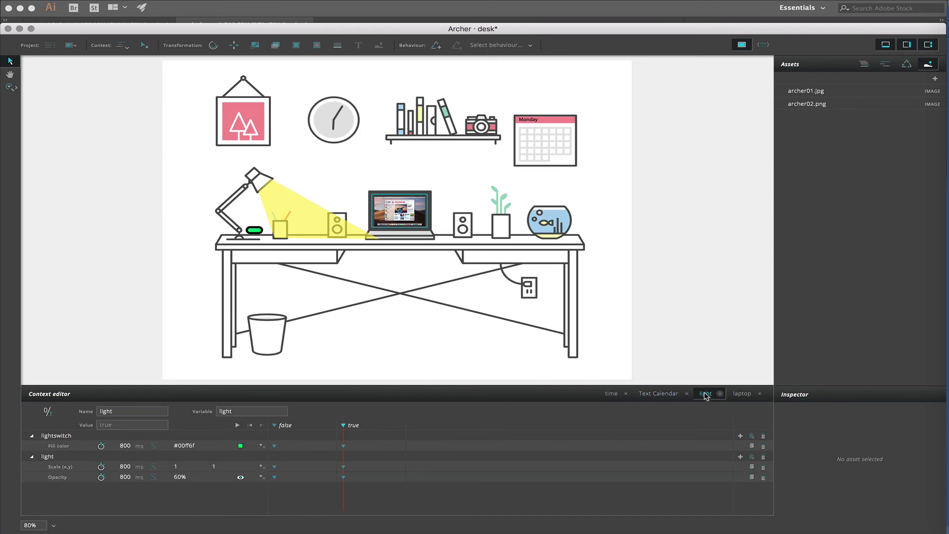
left_click(292, 427)
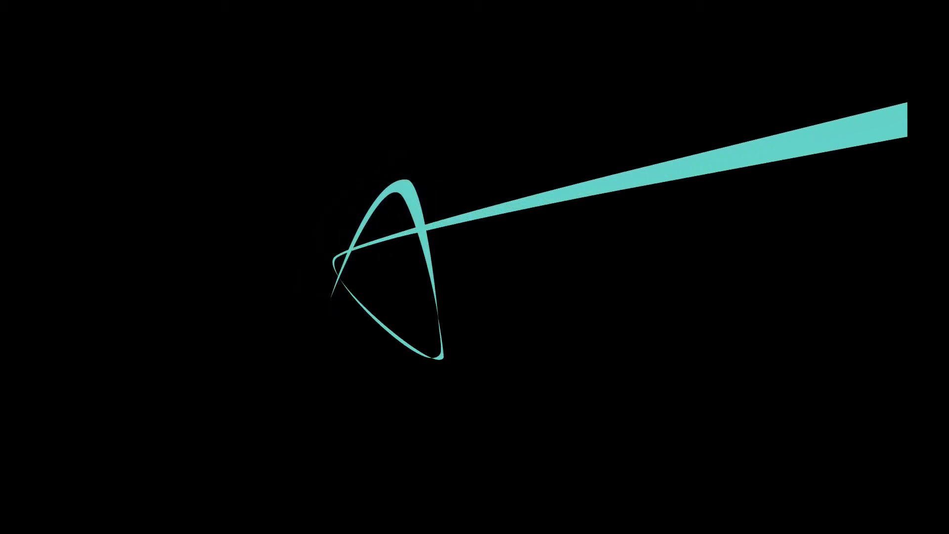